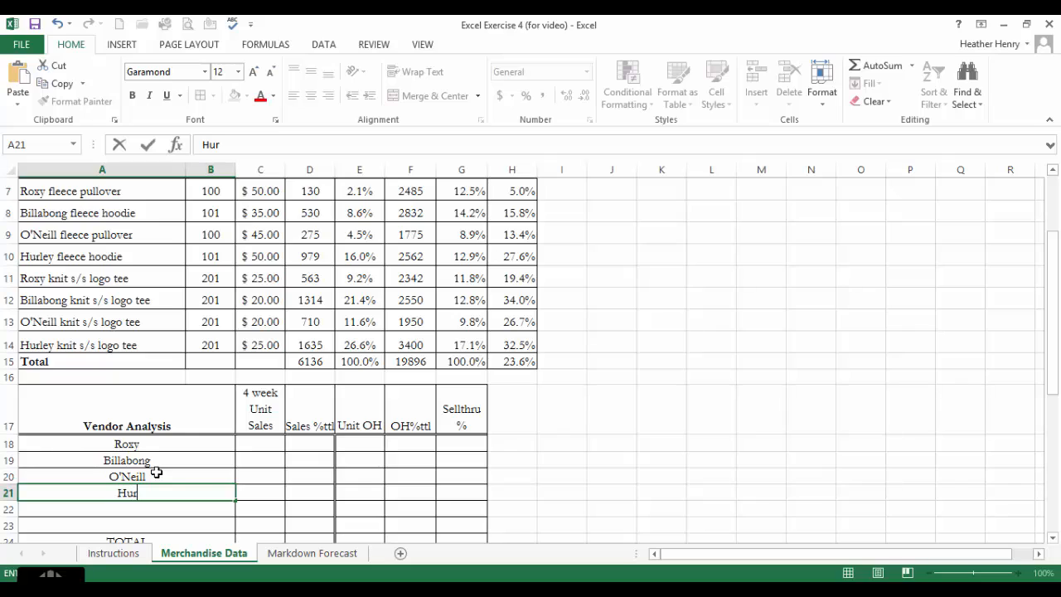
Step: Complete the vendor list with Hurley in A21 and hide the empty rows 22 and 23 above TOTAL
type("ley")
key("Return")
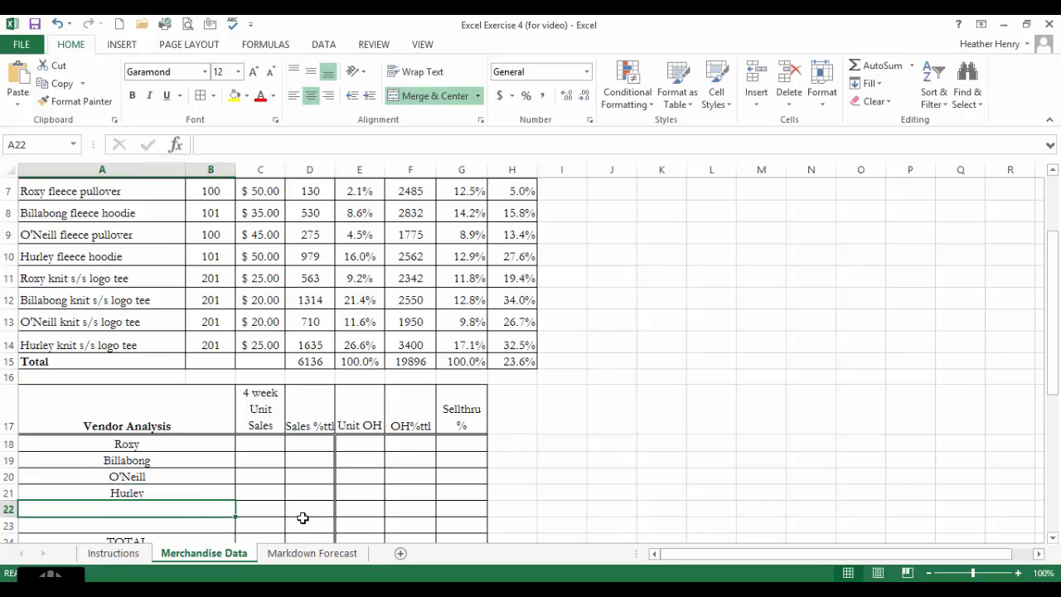
left_click(4, 508)
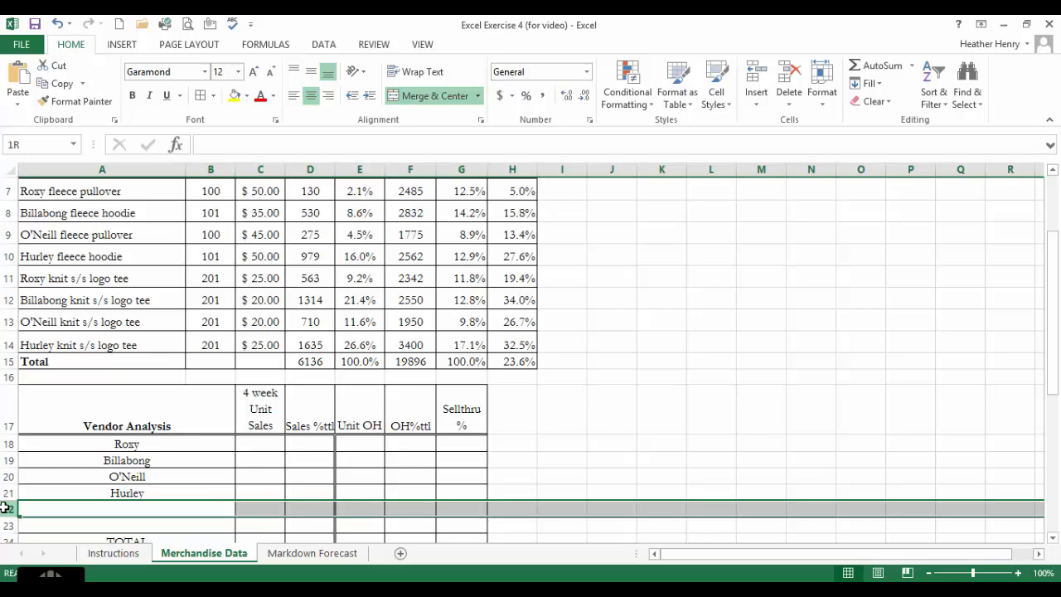
left_click_drag(4, 516, 3, 525)
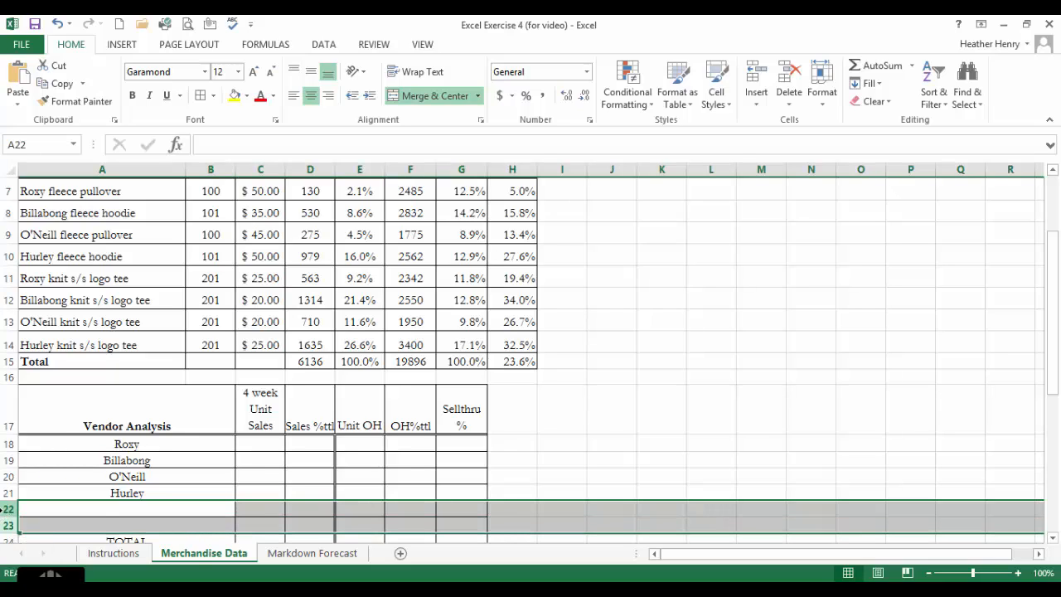
right_click(4, 523)
left_click(22, 486)
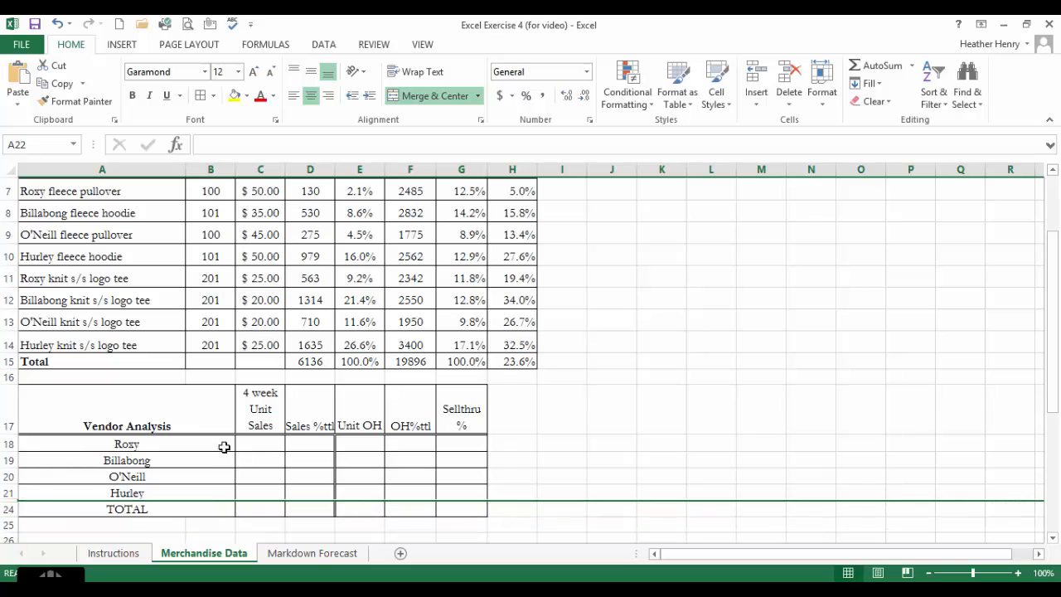
Step: Sum the 4-week unit sales of the Roxy fleece pullover and logo tee and enter 693 in C18
left_click(271, 441)
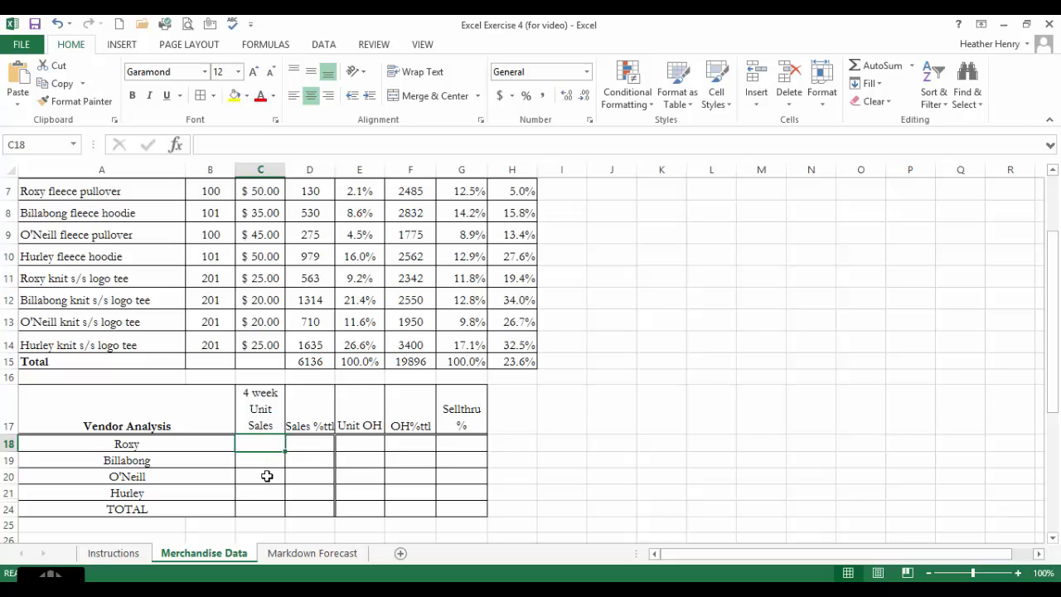
scroll(439, 458, "up", 1)
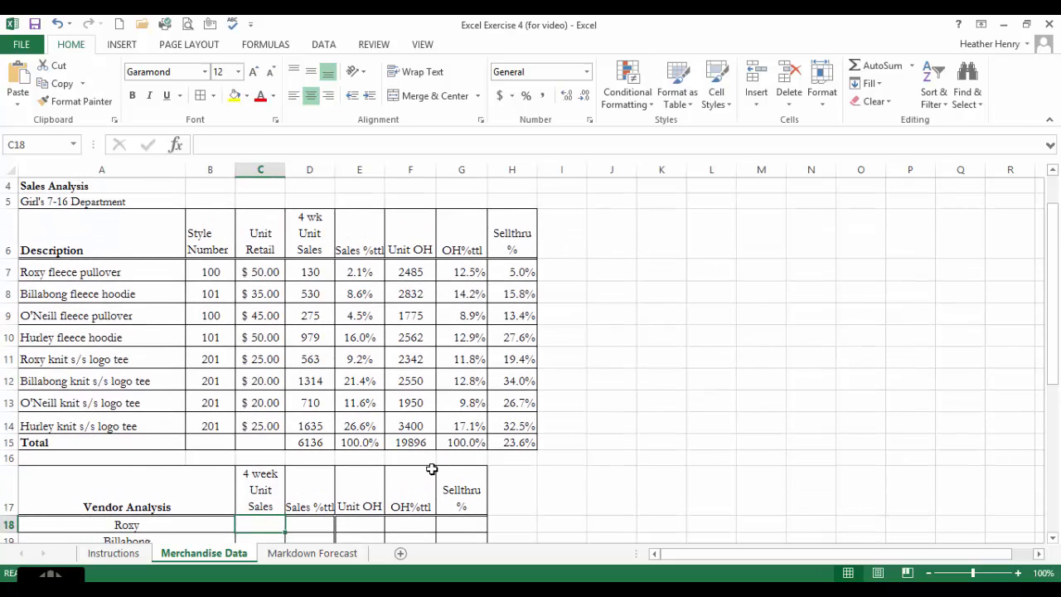
left_click(321, 272)
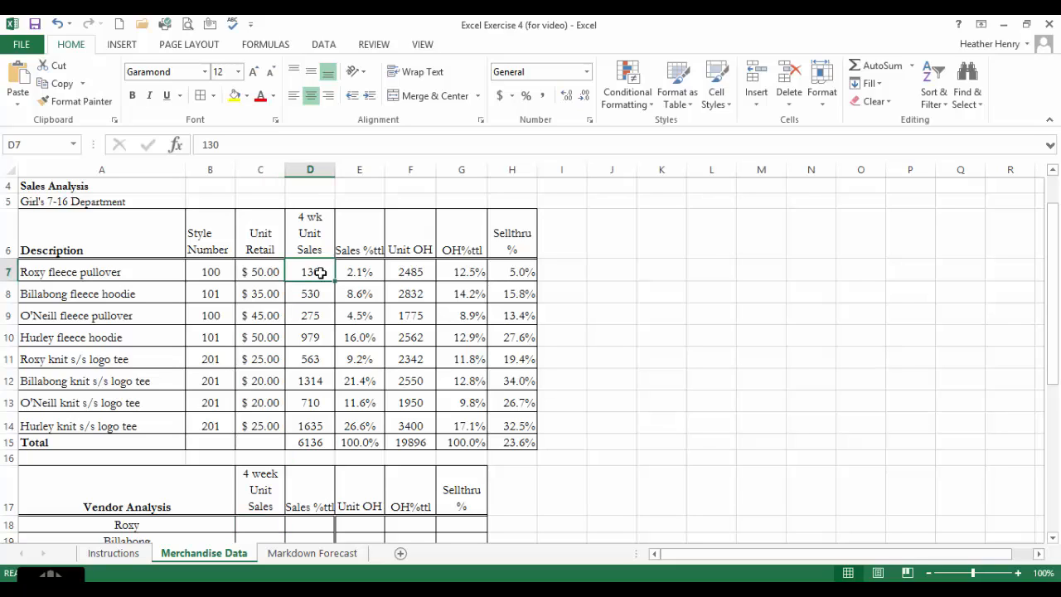
left_click(324, 362, "ctrl")
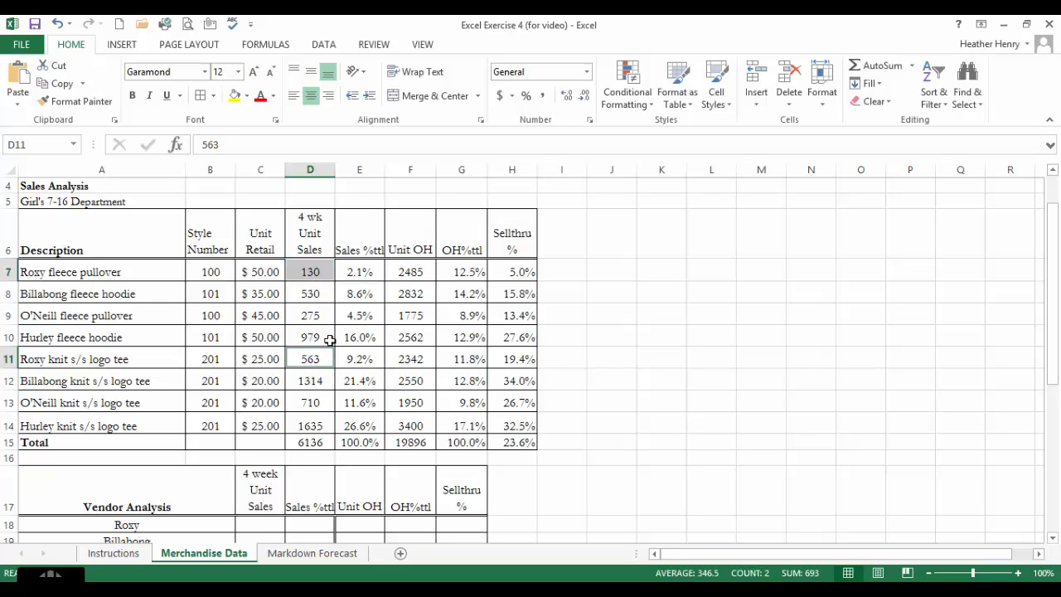
scroll(406, 348, "down", 1)
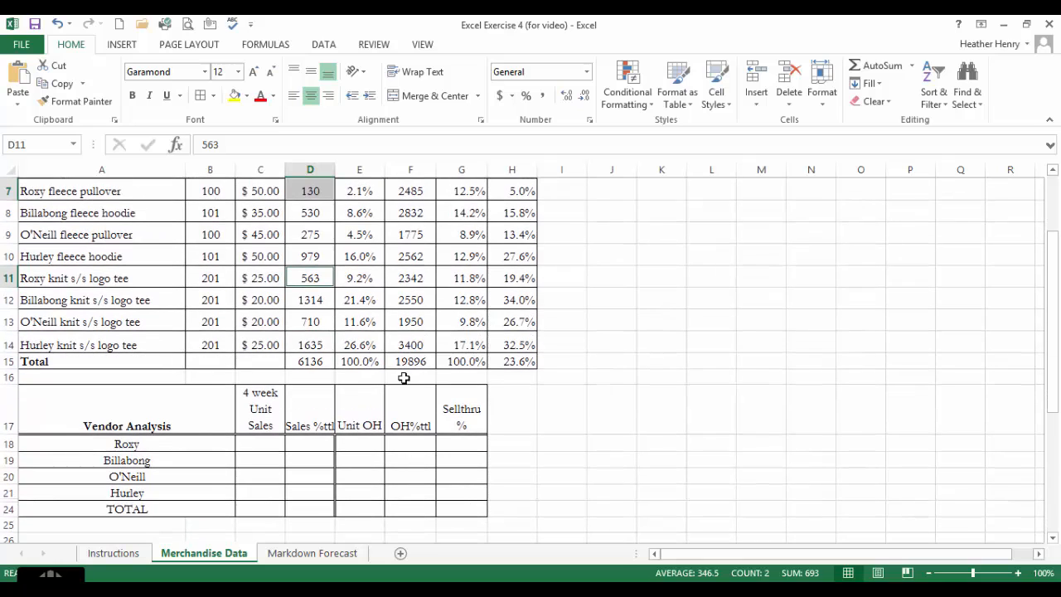
left_click(267, 441)
type("69")
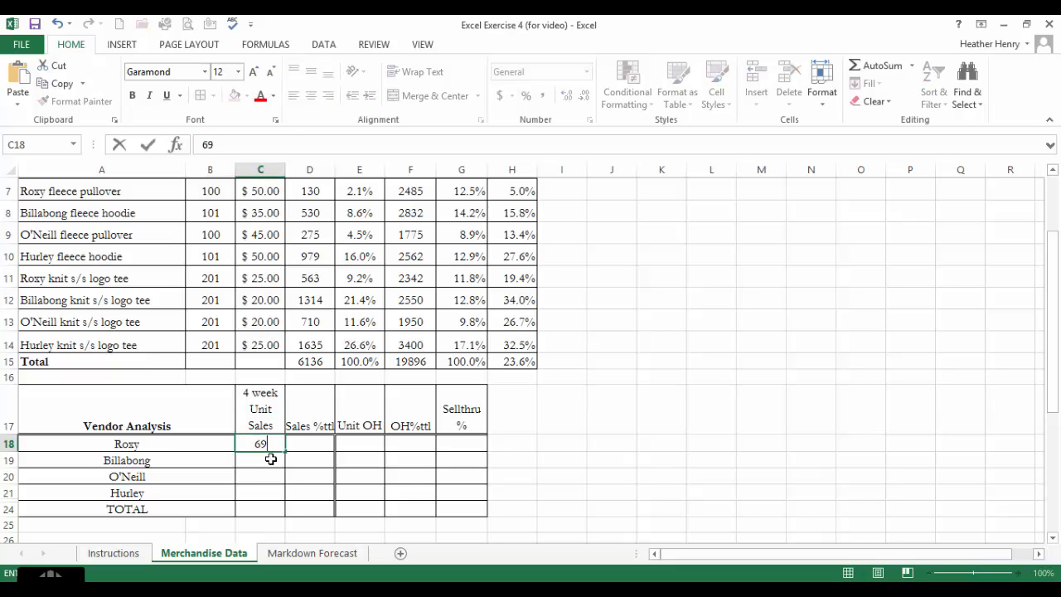
type("3")
key("Return")
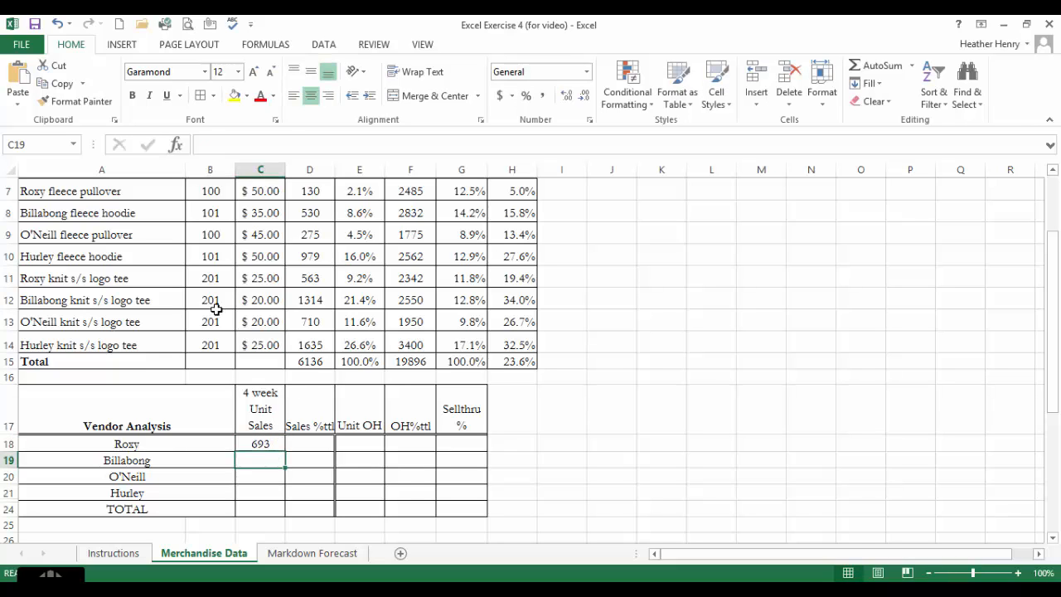
Step: Sum the unit sales of the Billabong fleece hoodie and logo tee and enter 1844 in C19
scroll(274, 373, "up", 1)
left_click(307, 293)
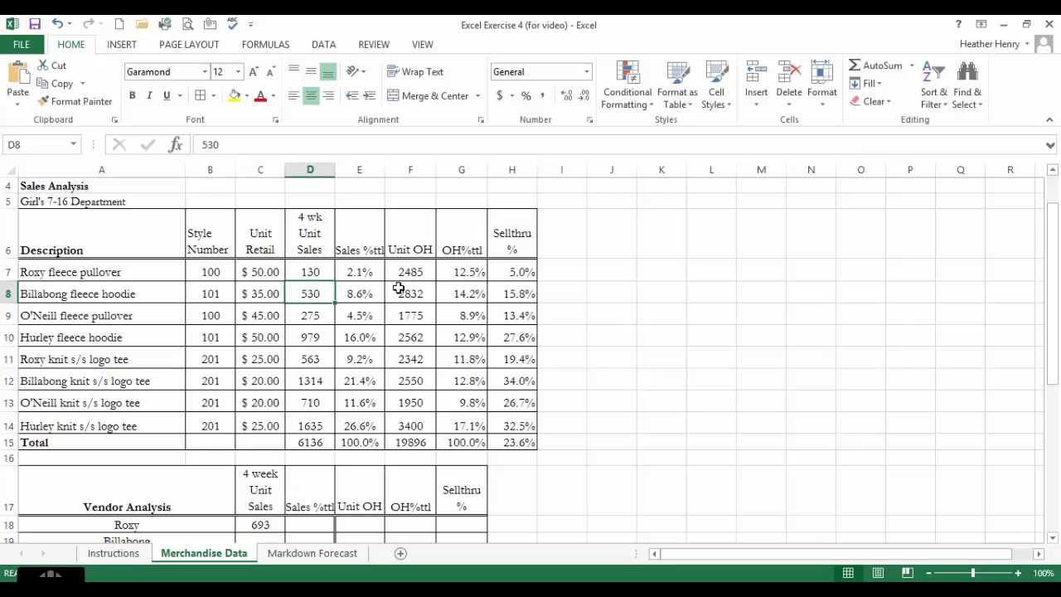
left_click(330, 382, "ctrl")
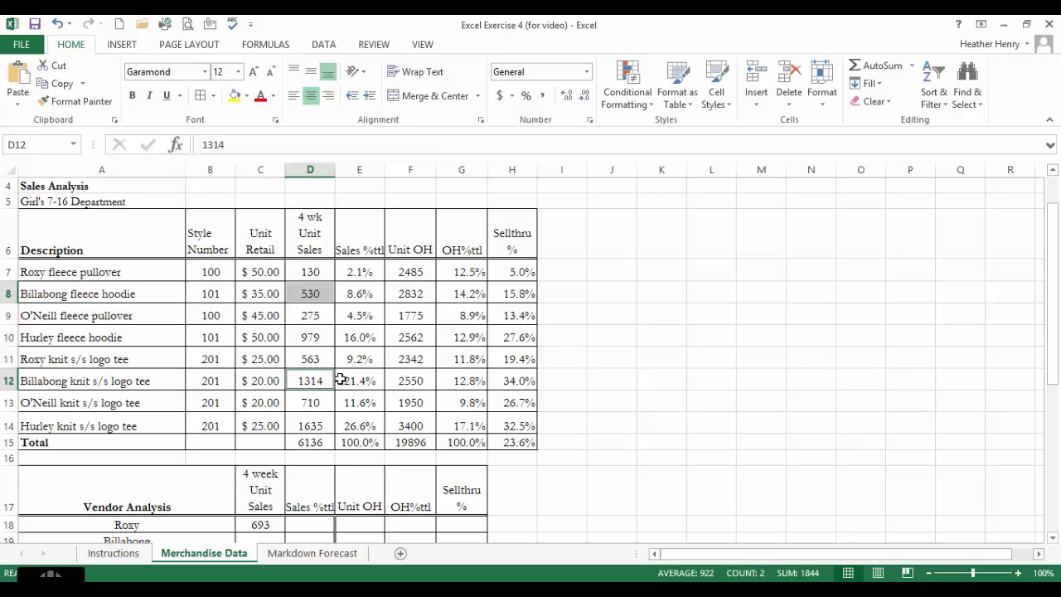
scroll(330, 381, "down", 1)
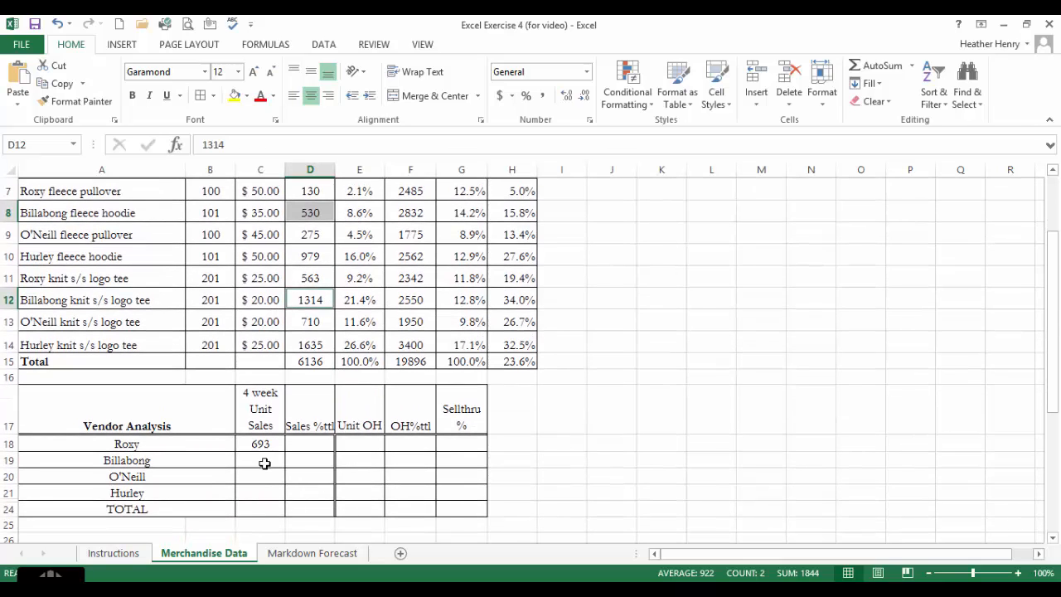
left_click(265, 463)
type("1844")
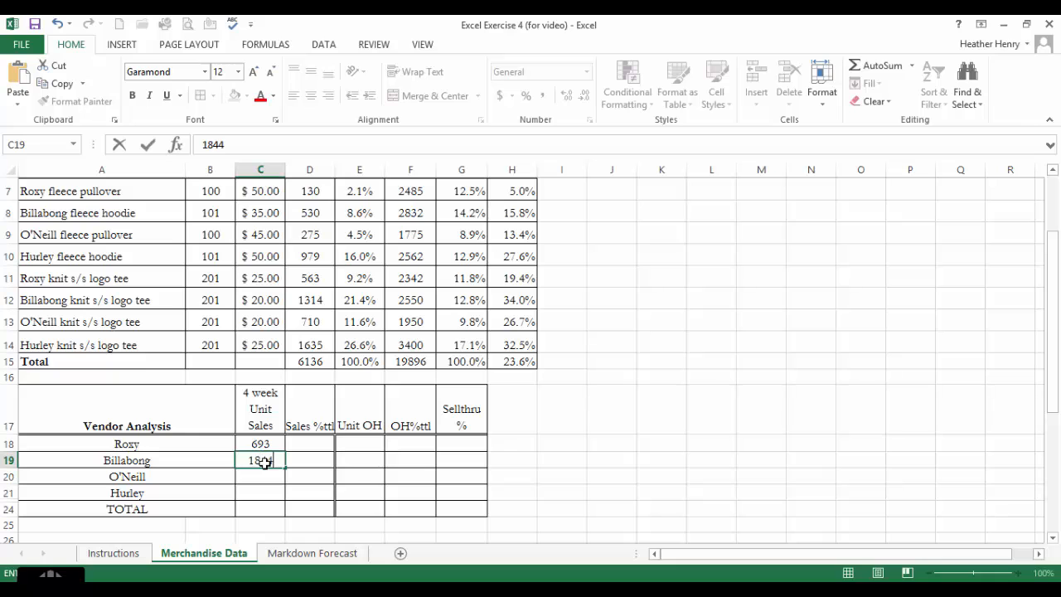
key("Return")
Step: Sum the unit sales of the Hurley fleece hoodie and logo tee and enter 2614 in C21
scroll(276, 307, "up", 1)
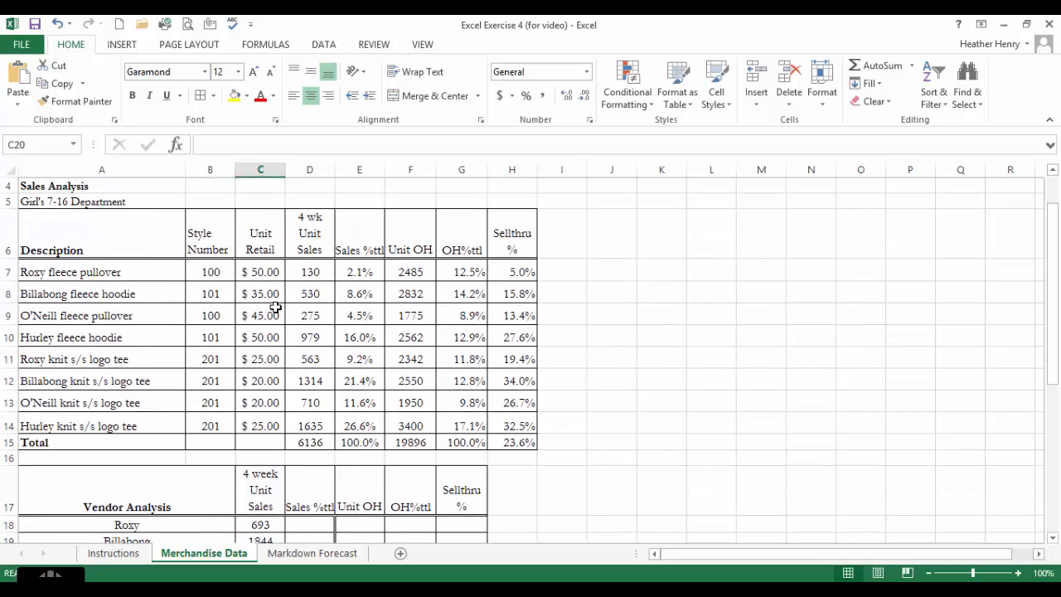
left_click(255, 339)
left_click(311, 339)
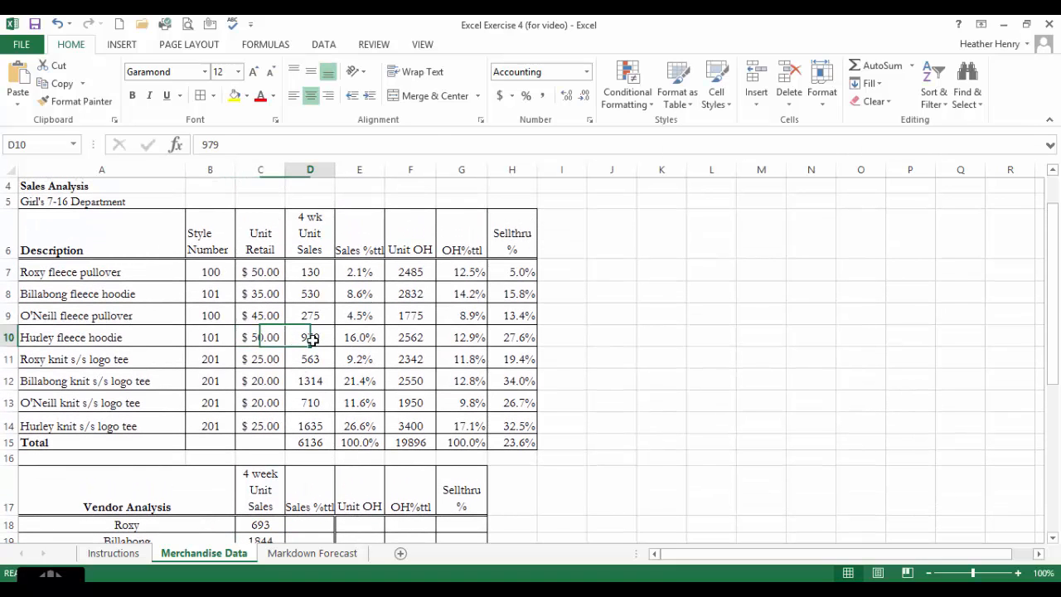
left_click(325, 425, "ctrl")
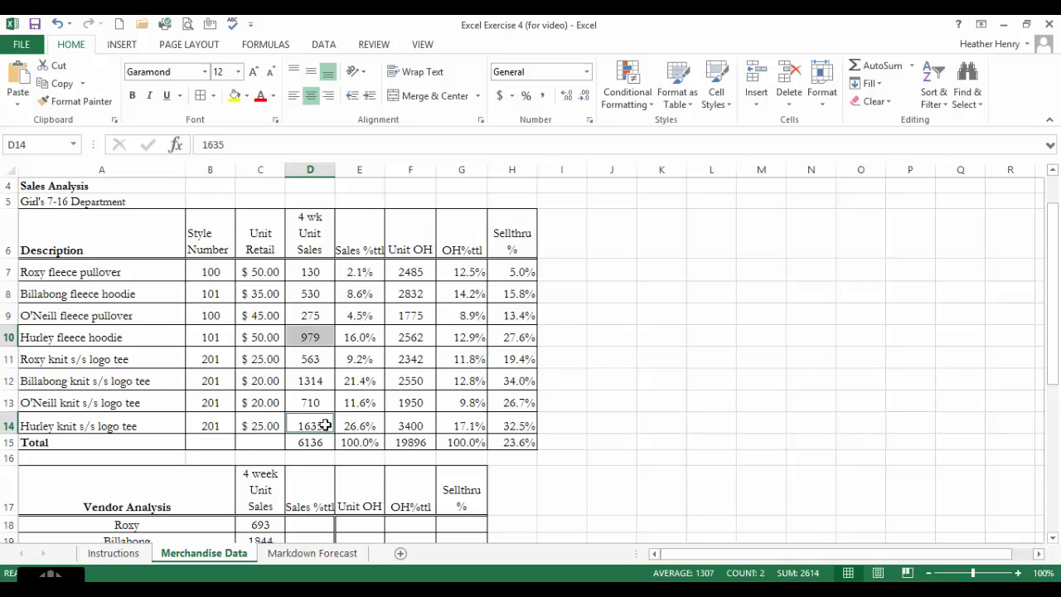
scroll(248, 480, "down", 1)
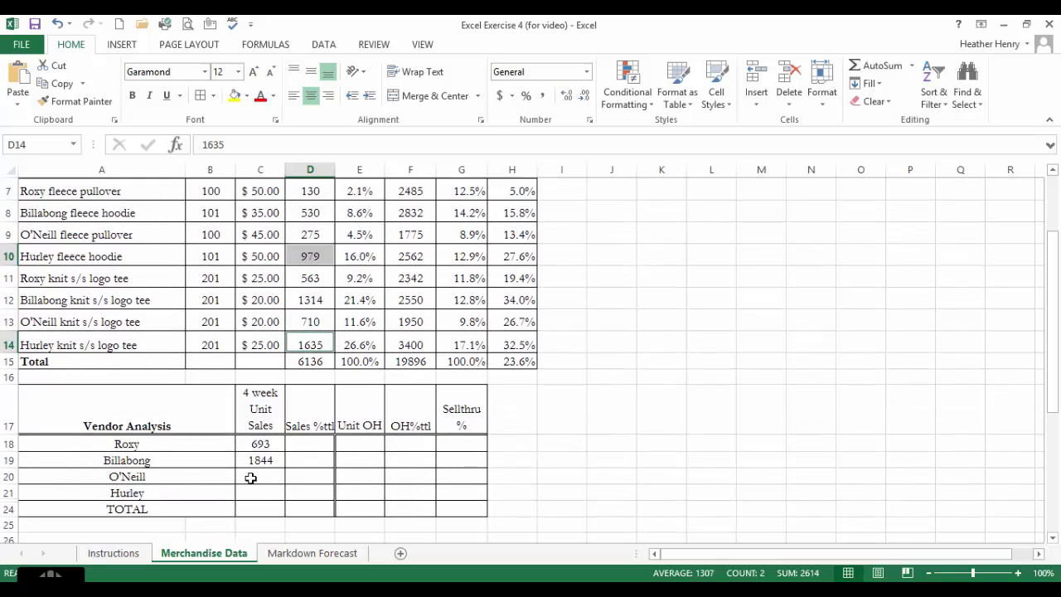
left_click(255, 500)
type("2614")
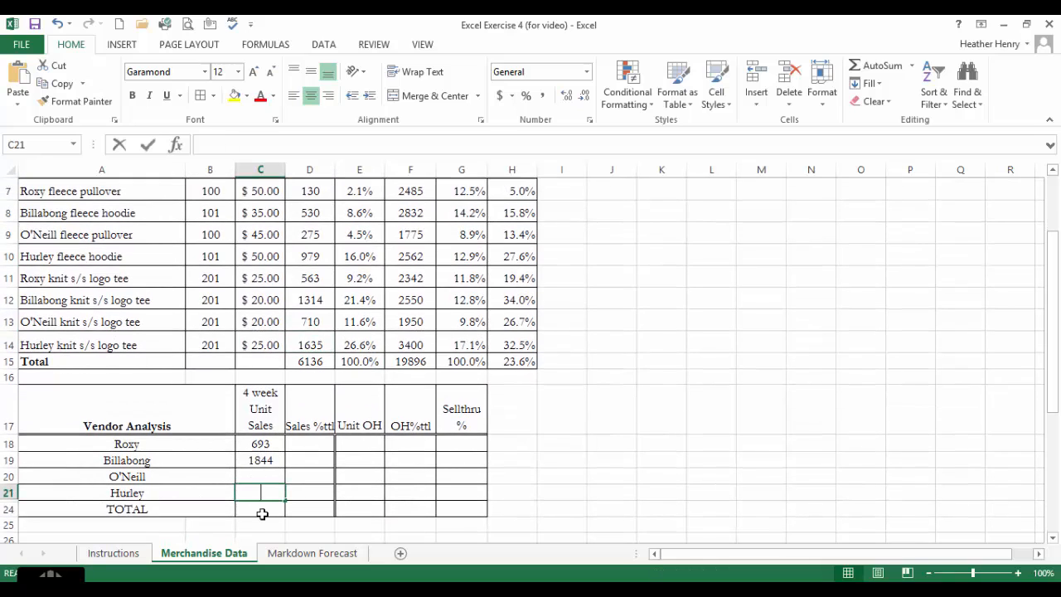
left_click(262, 514)
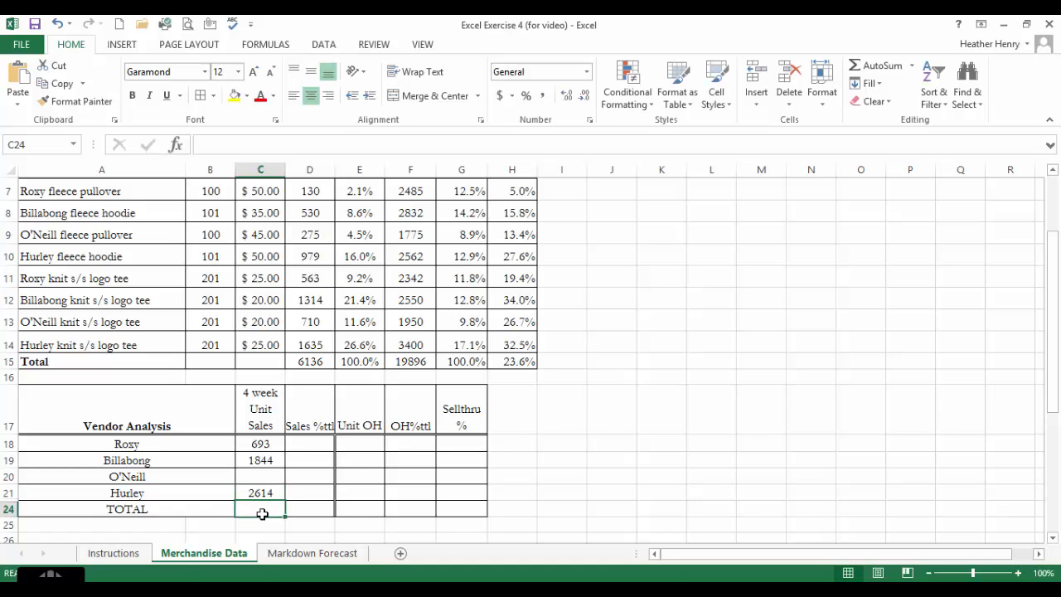
Step: Sum the unit sales of the O'Neill fleece pullover and logo tee and enter 985 in C20
left_click(303, 238)
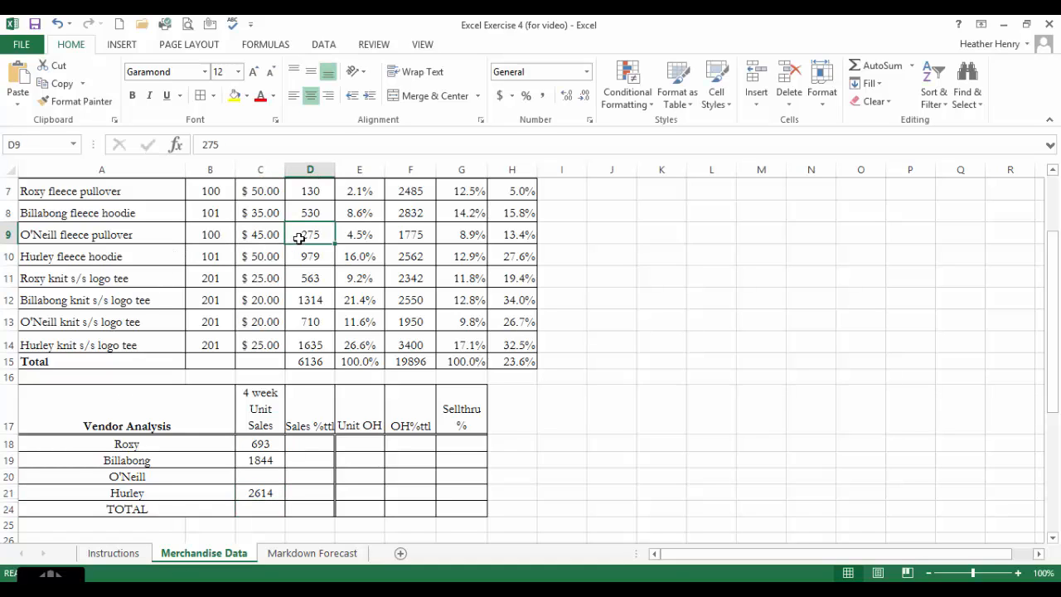
left_click(329, 323, "ctrl")
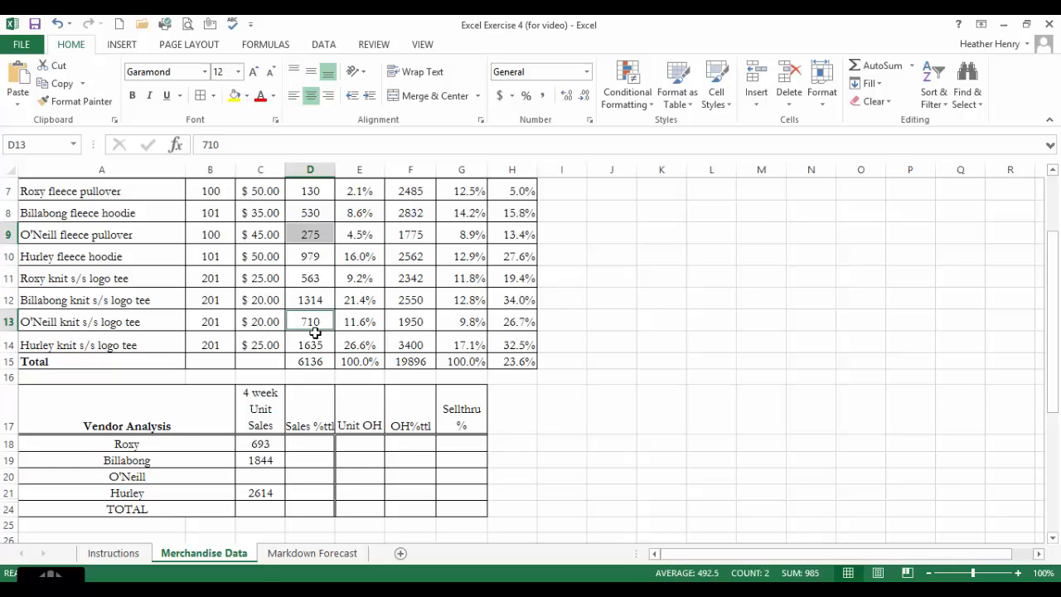
left_click(273, 481)
type("985")
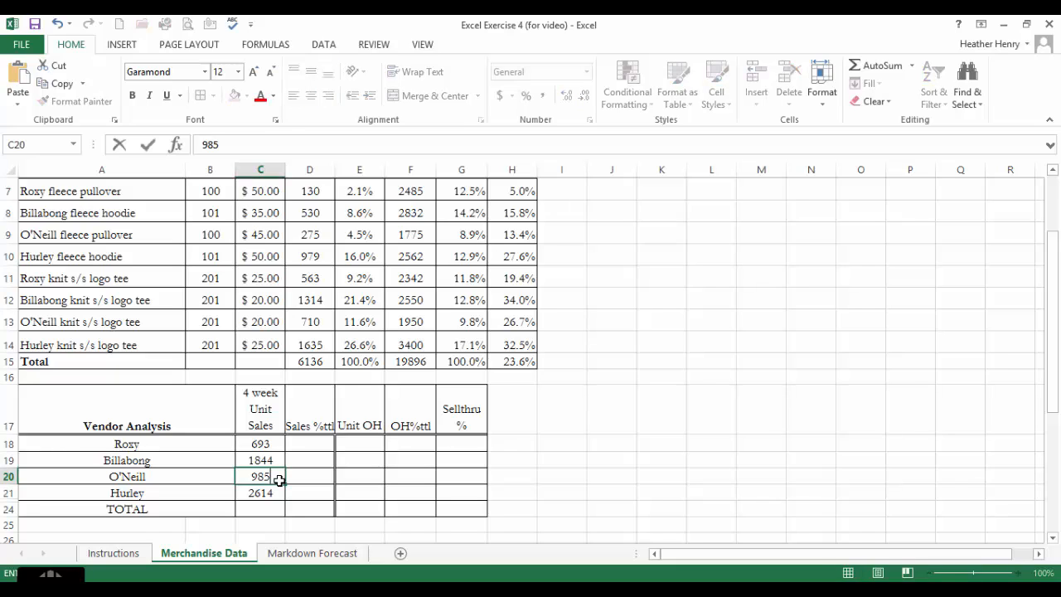
key("Return")
Step: Total the vendors' 4-week unit sales in C24 with =SUM(C18:C23) and compare it with the Sales Analysis total in D15
left_click(272, 509)
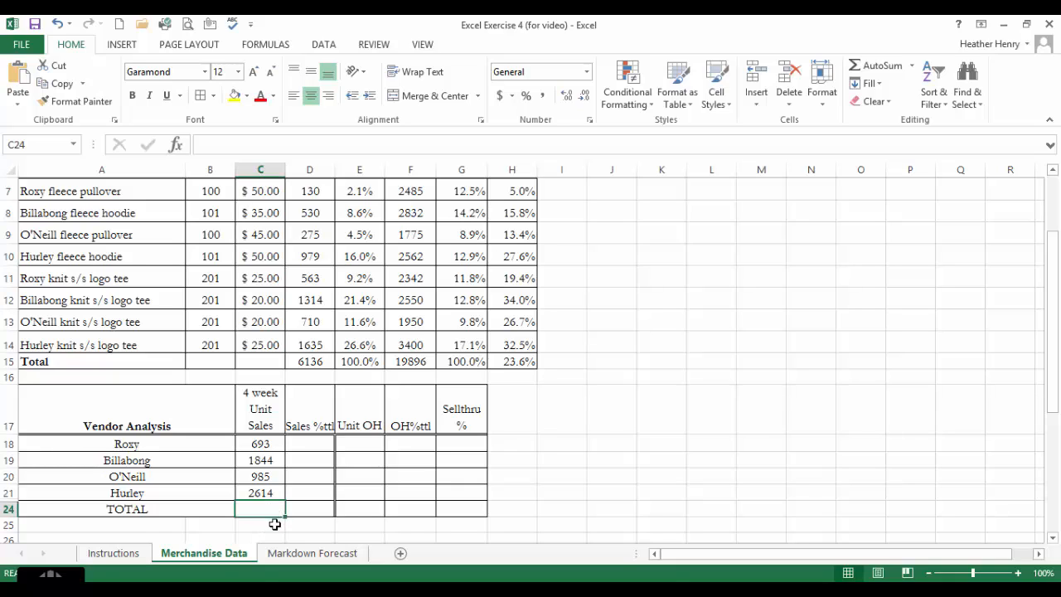
left_click(863, 66)
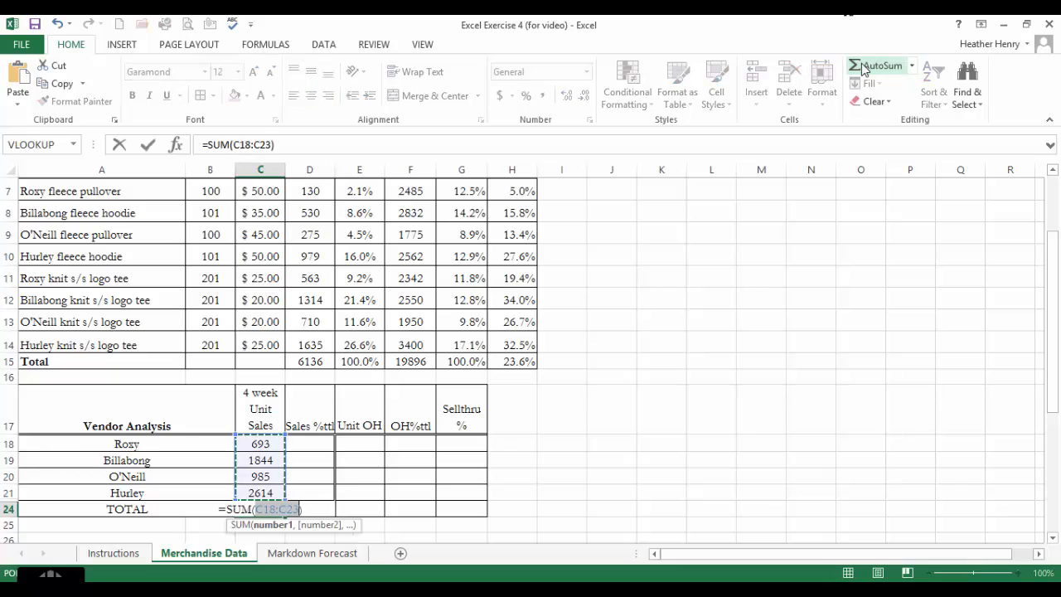
key("Return")
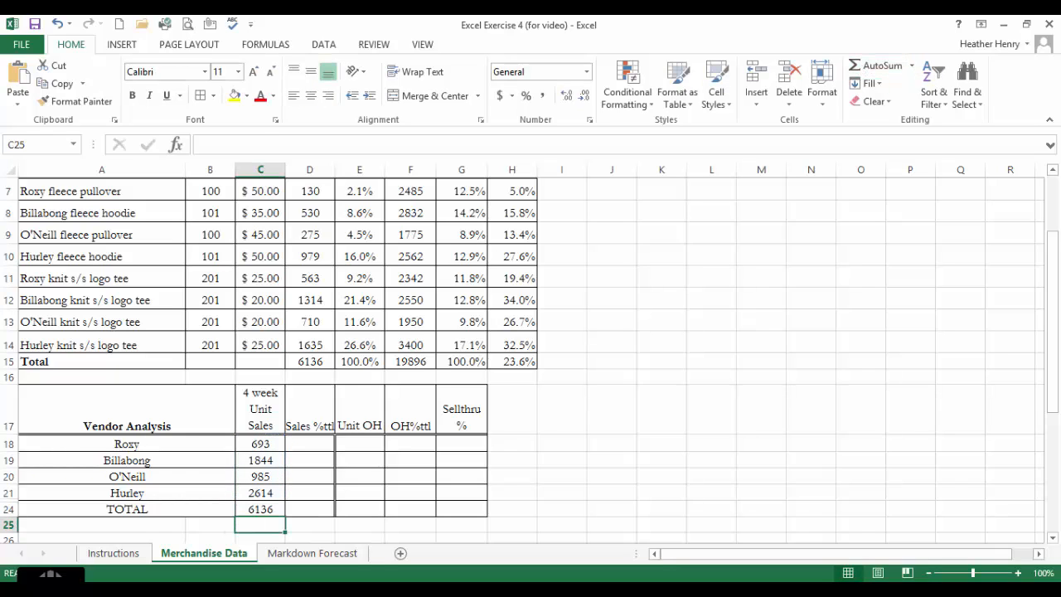
left_click(272, 509)
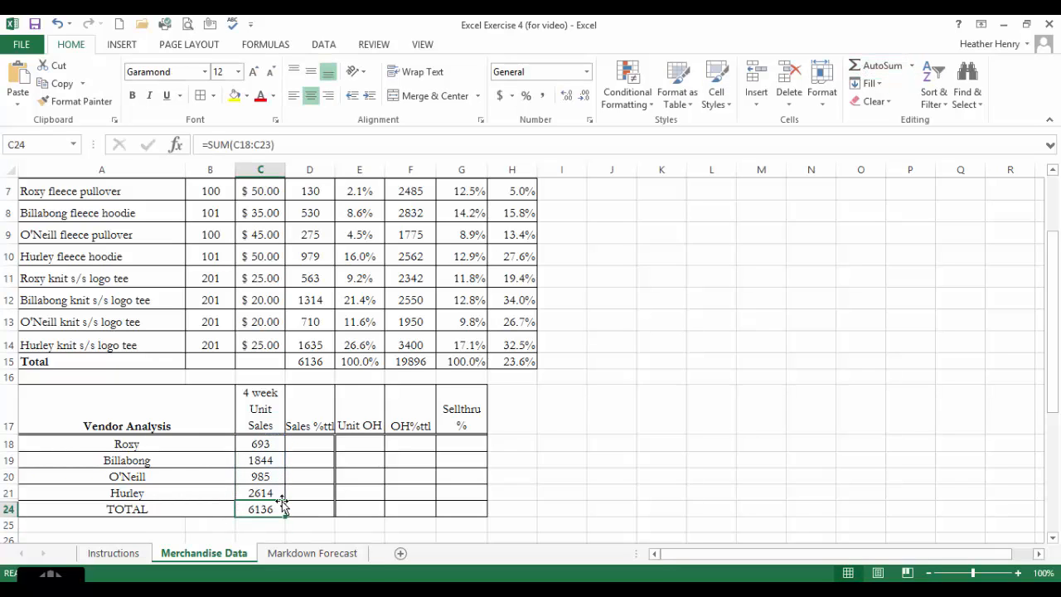
left_click(315, 357)
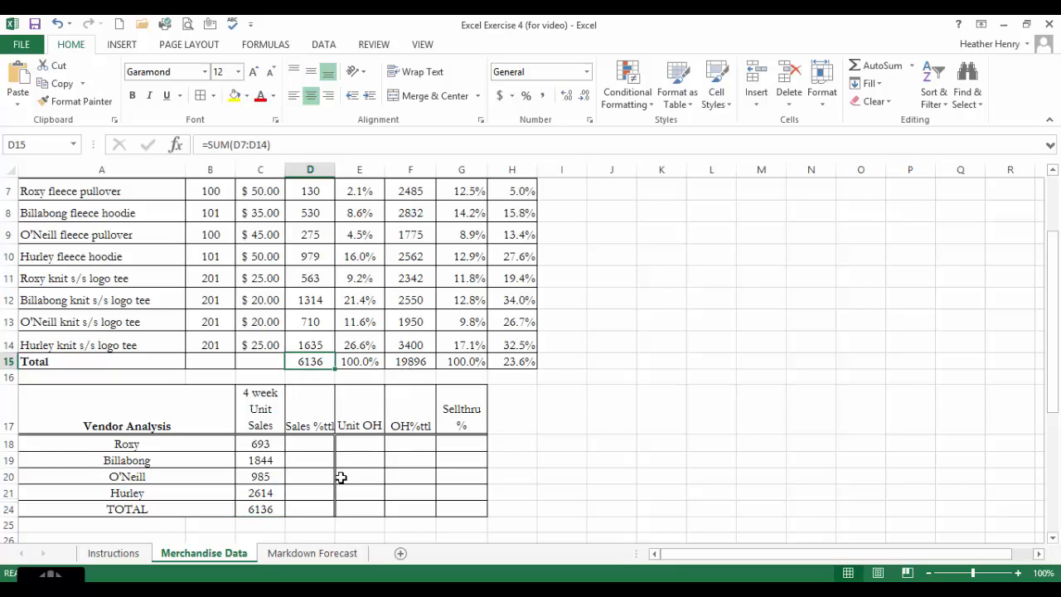
Step: Calculate Roxy's Unit OH in E18 of the Vendor Analysis table with the formula =F7+F11
left_click(349, 442)
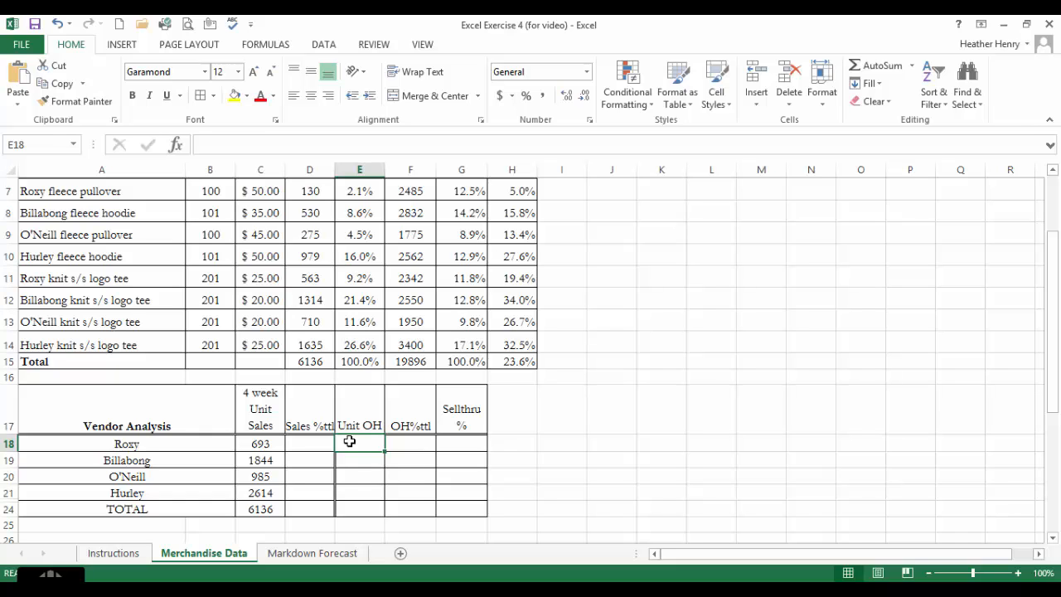
scroll(356, 444, "up", 2)
scroll(367, 445, "down", 2)
scroll(386, 440, "up", 1)
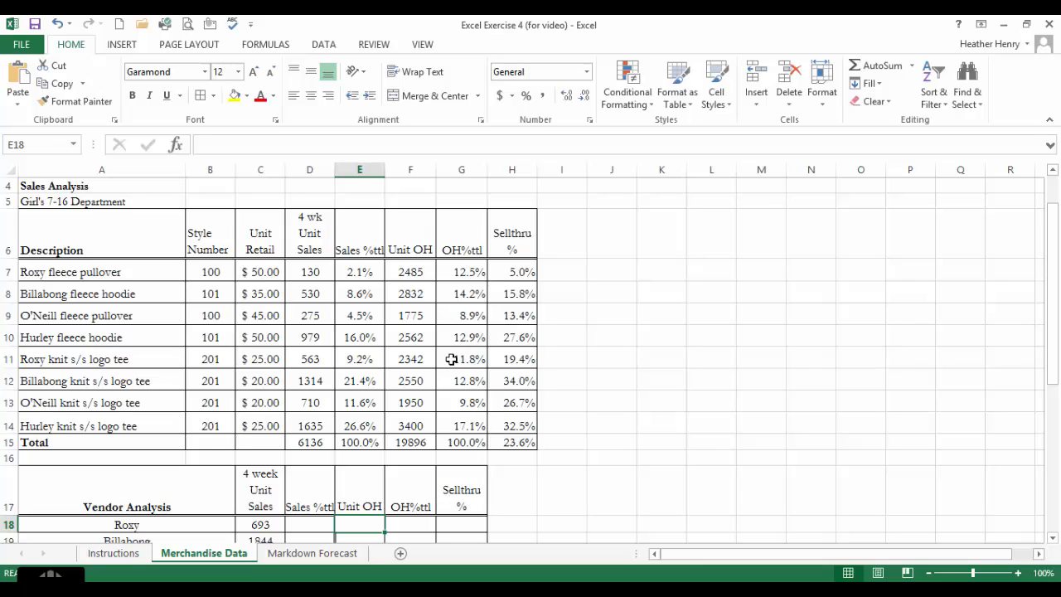
type("=")
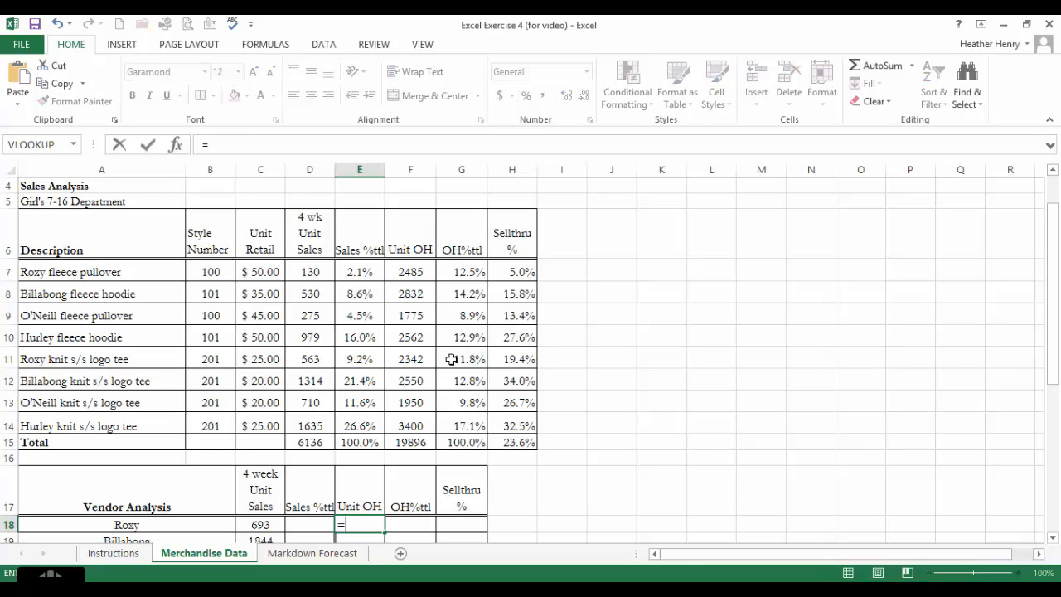
left_click(389, 272)
type("+")
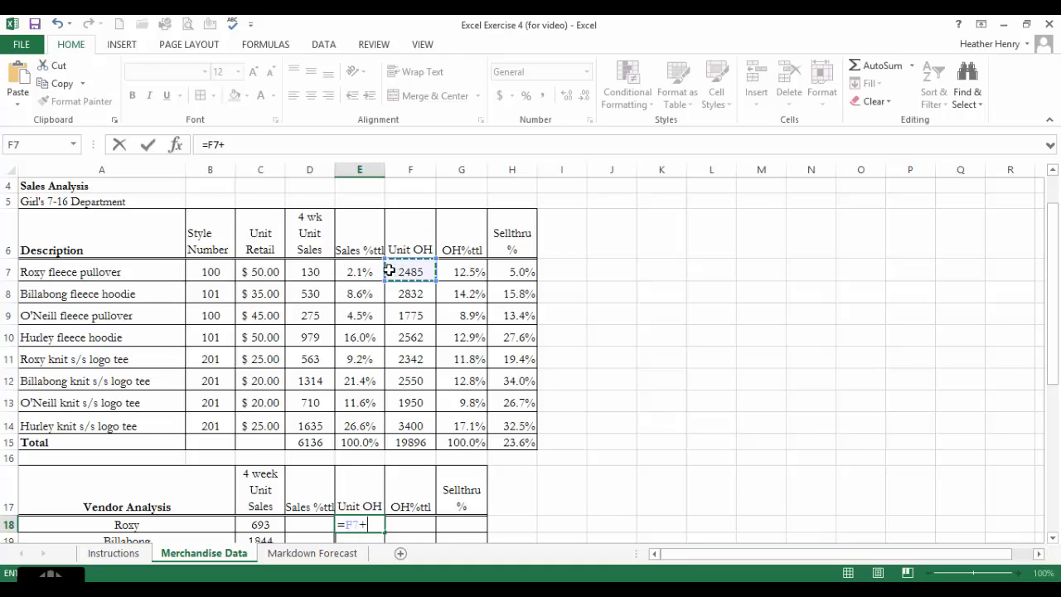
left_click(408, 362)
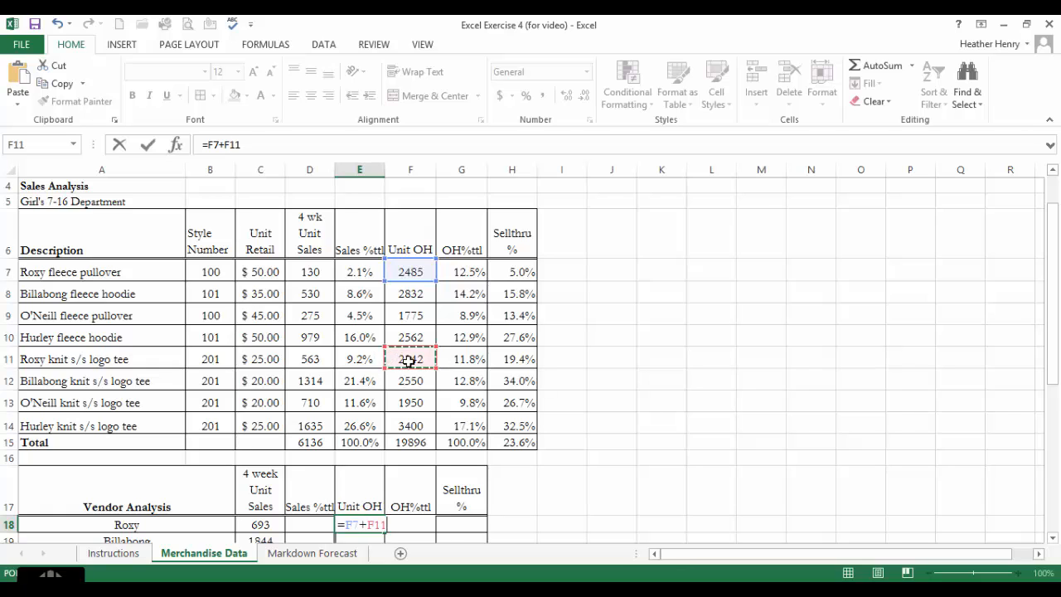
key("Return")
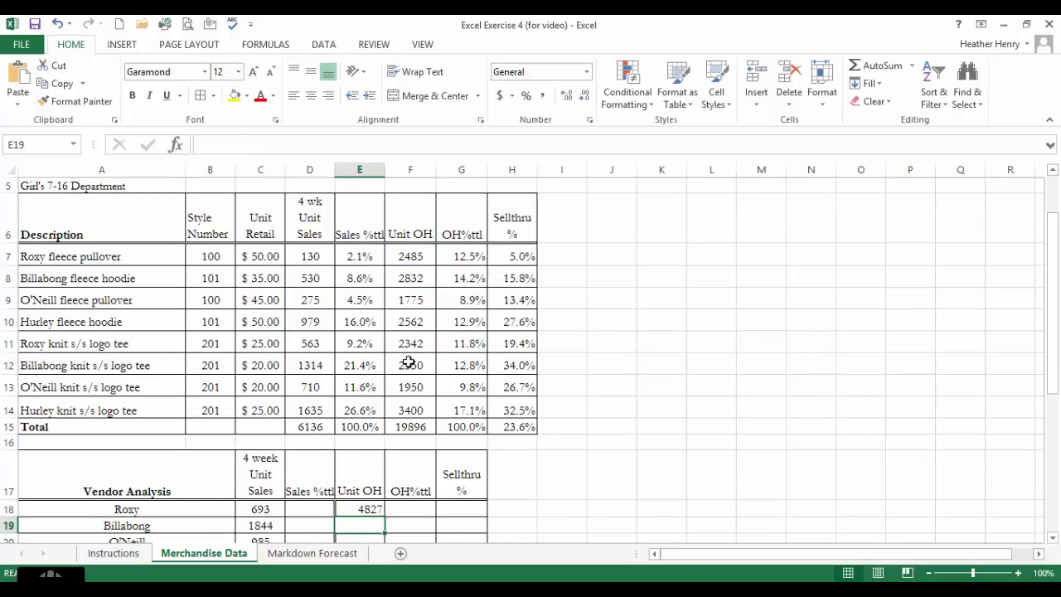
Step: Calculate Billabong's Unit OH in E19 of the Vendor Analysis table with the formula =F8+F12
type("=")
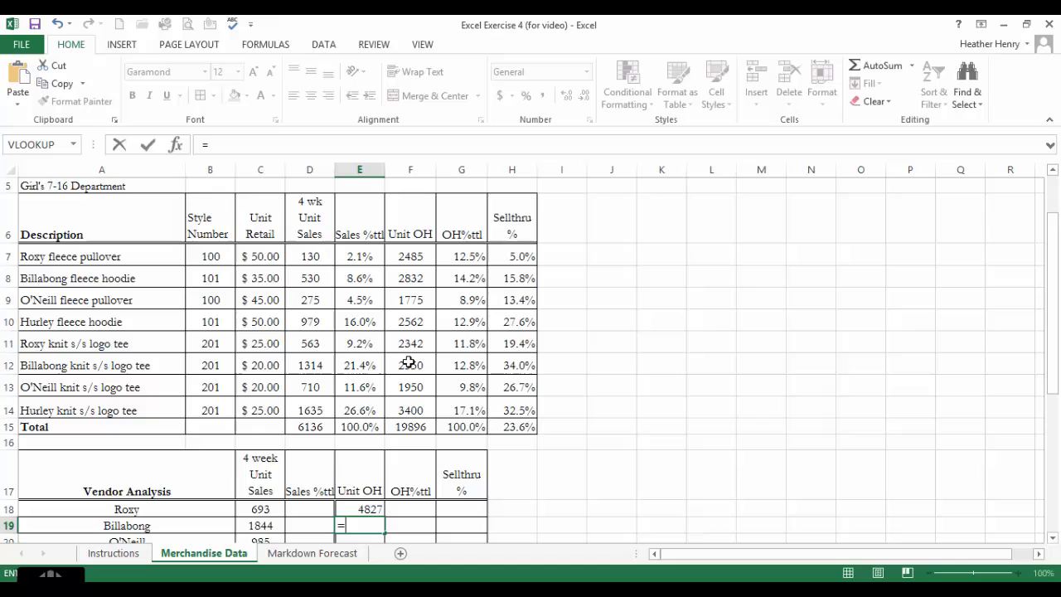
left_click(416, 278)
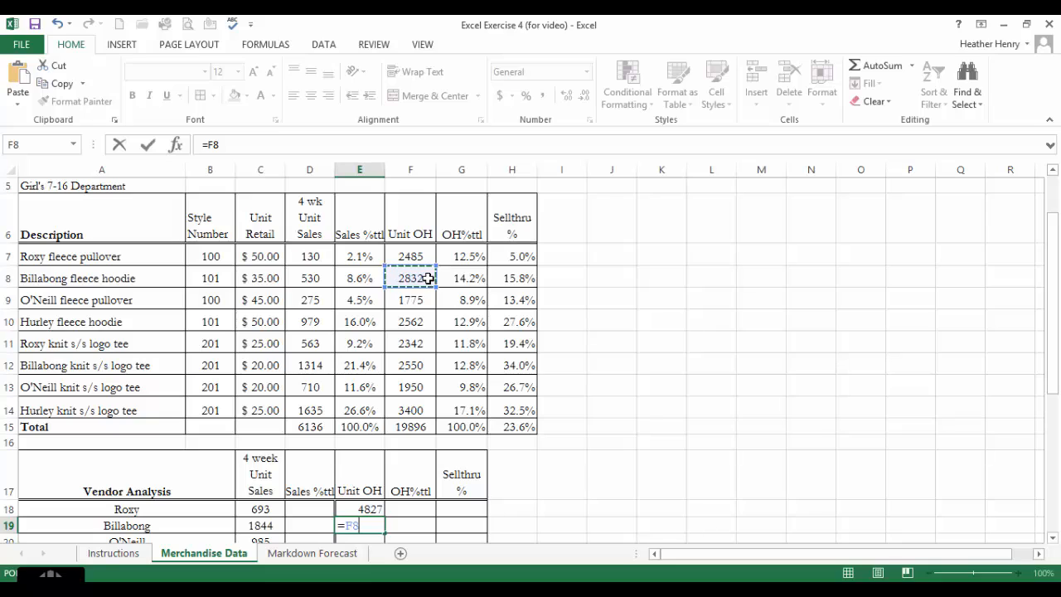
type("+")
left_click(429, 366)
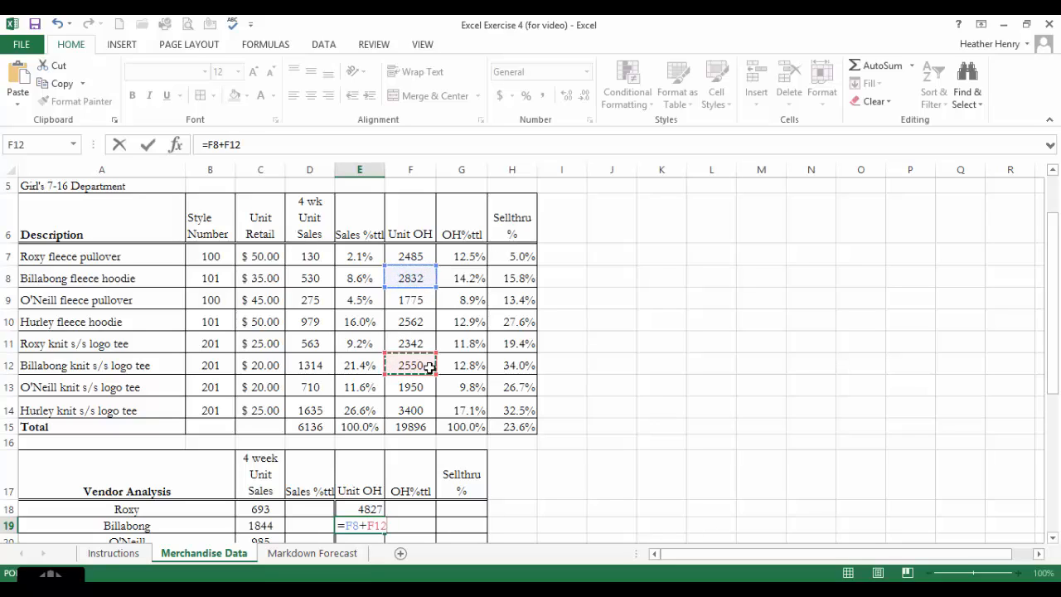
key("Return")
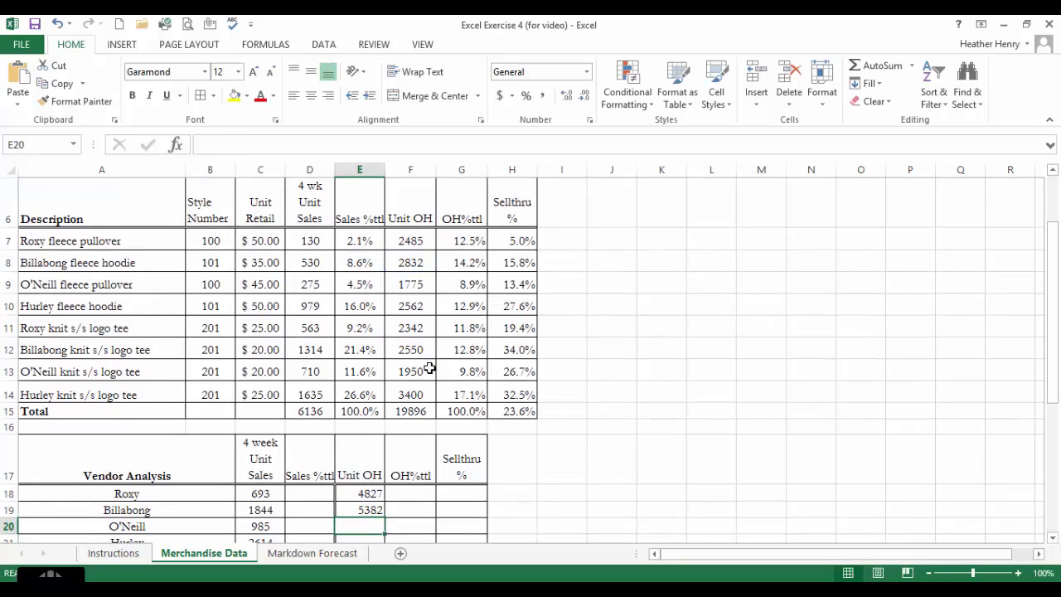
Step: Calculate O'Neill's Unit OH in E20 of the Vendor Analysis table with the formula =F9+F13
type("=")
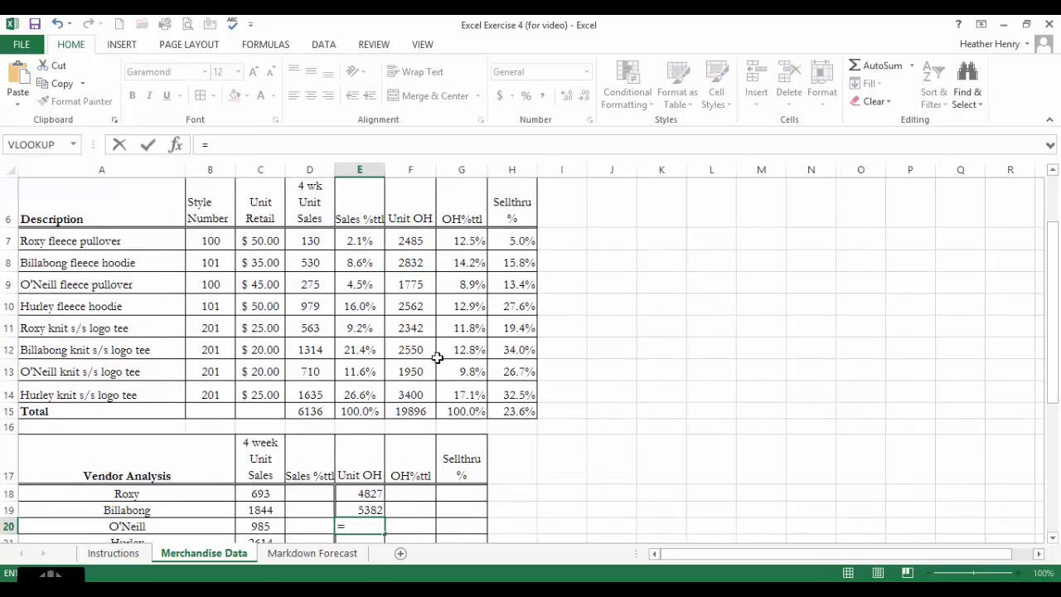
left_click(407, 286)
type("+")
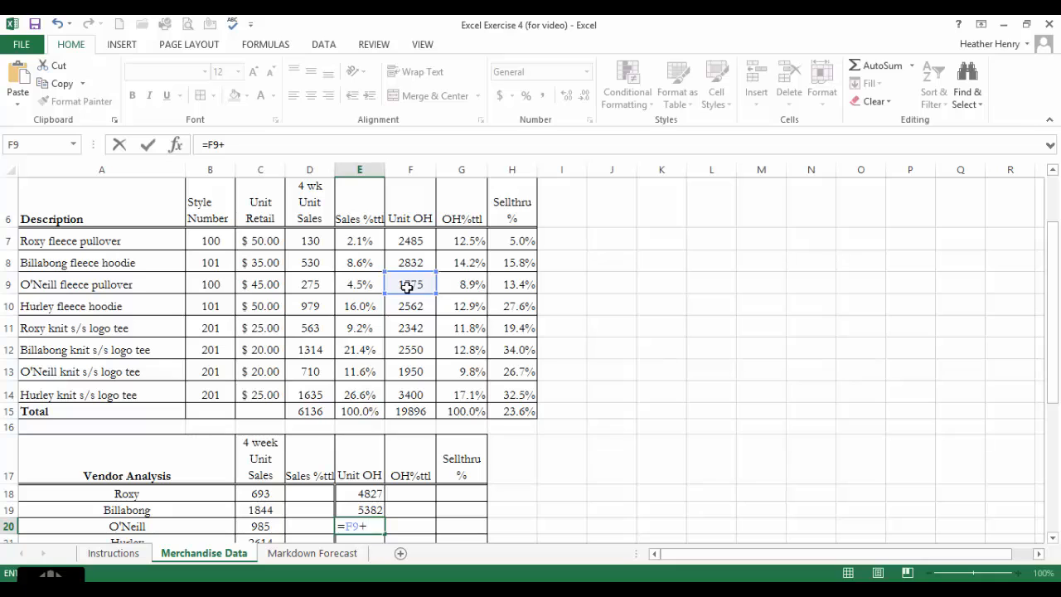
left_click(400, 365)
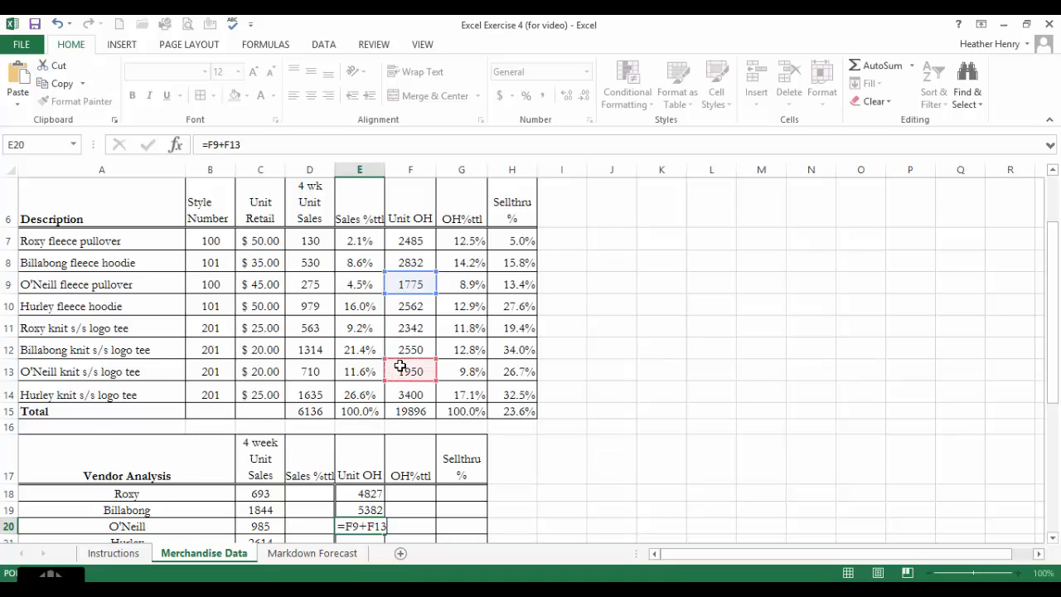
key("Return")
Step: Calculate Hurley's Unit OH in E21 by adding its fleece hoodie and logo tee on-hand units, F10 and F14
type("=")
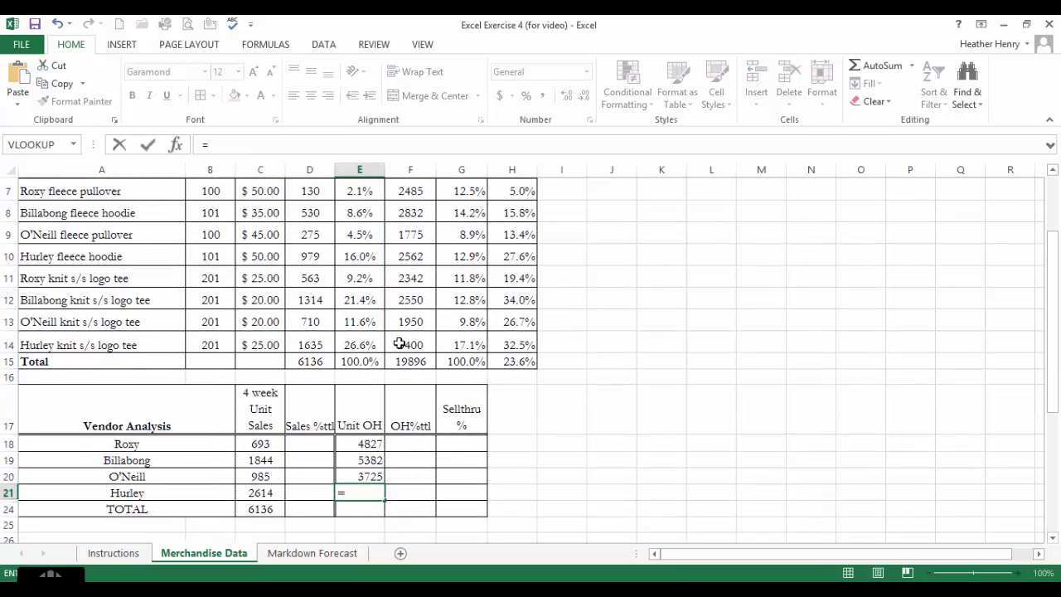
left_click(416, 255)
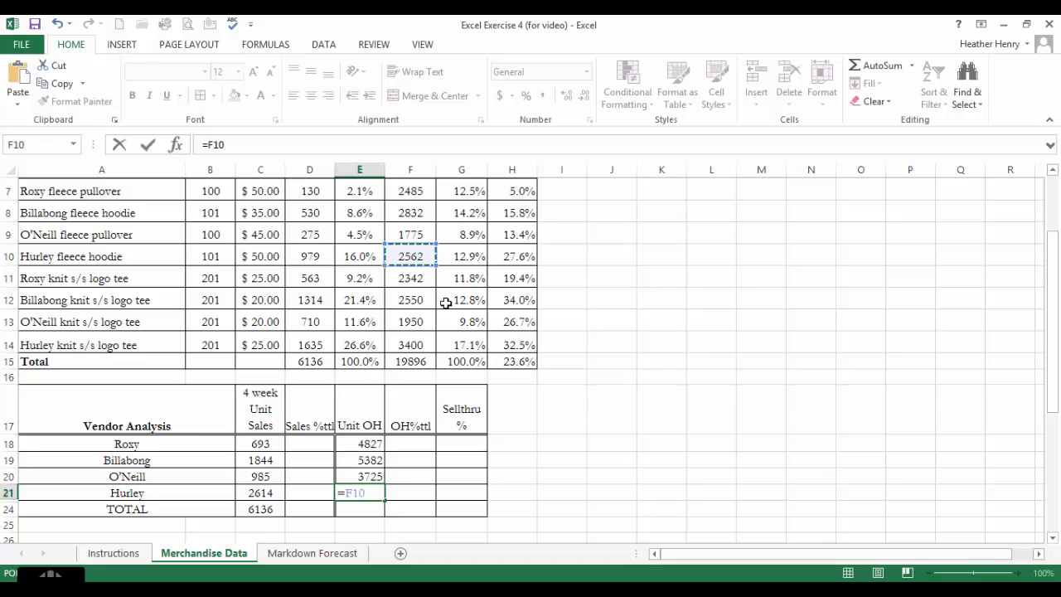
type("+")
left_click(425, 345)
key("Return")
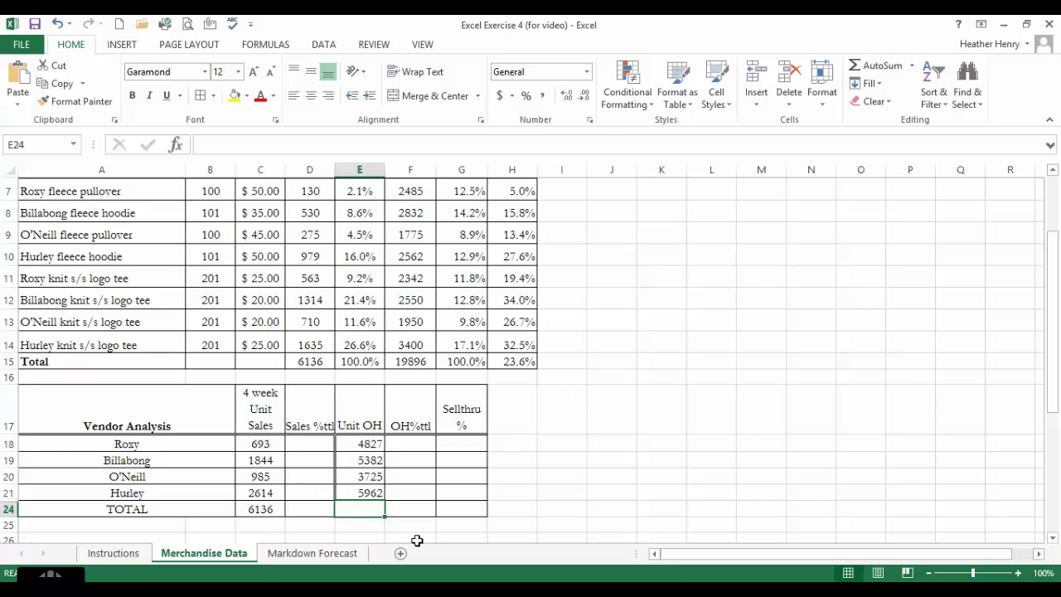
Step: Total the vendors' Unit OH in E24 with =SUM(E18:E23) and compare it with the merchandise total in F15
left_click(421, 507)
left_click(365, 509)
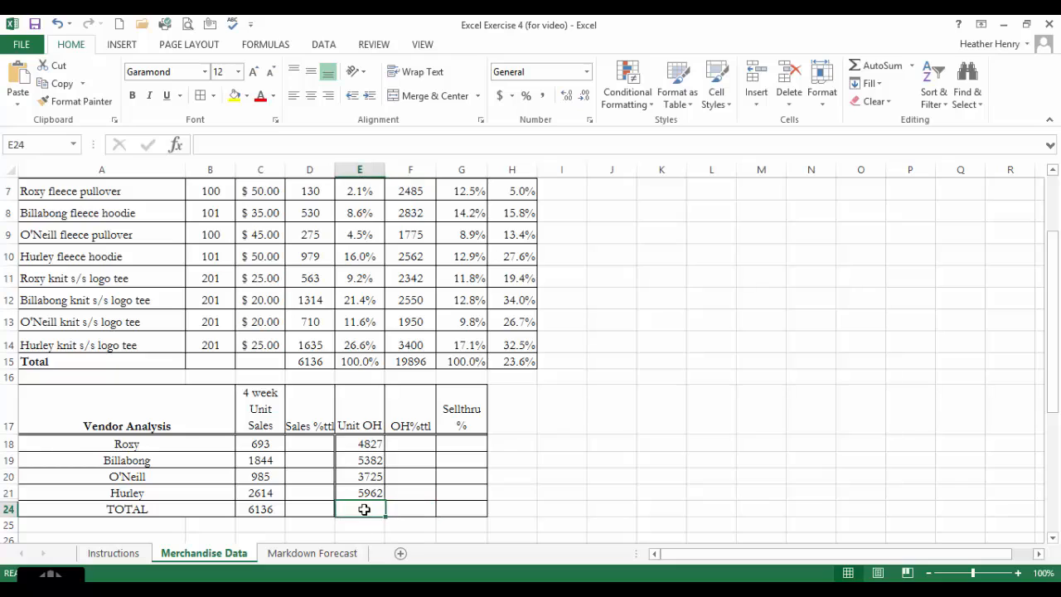
left_click(877, 65)
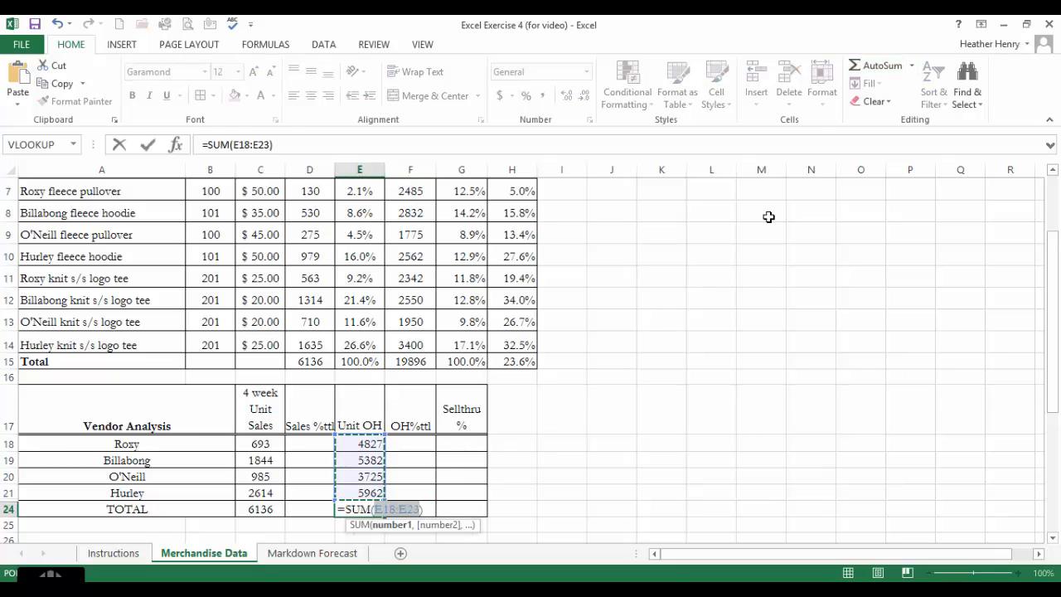
key("Return")
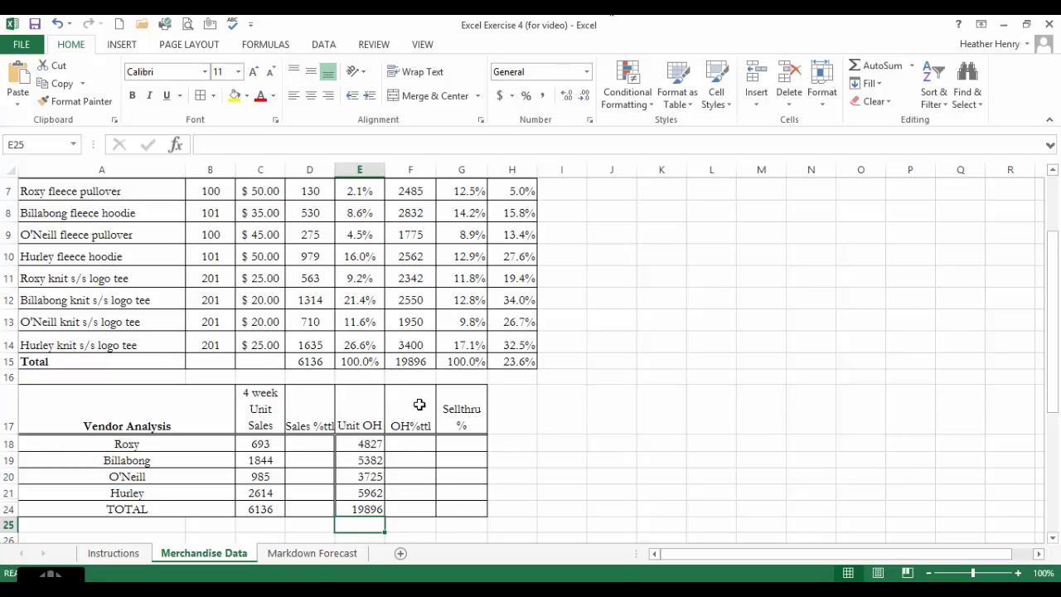
left_click(419, 356)
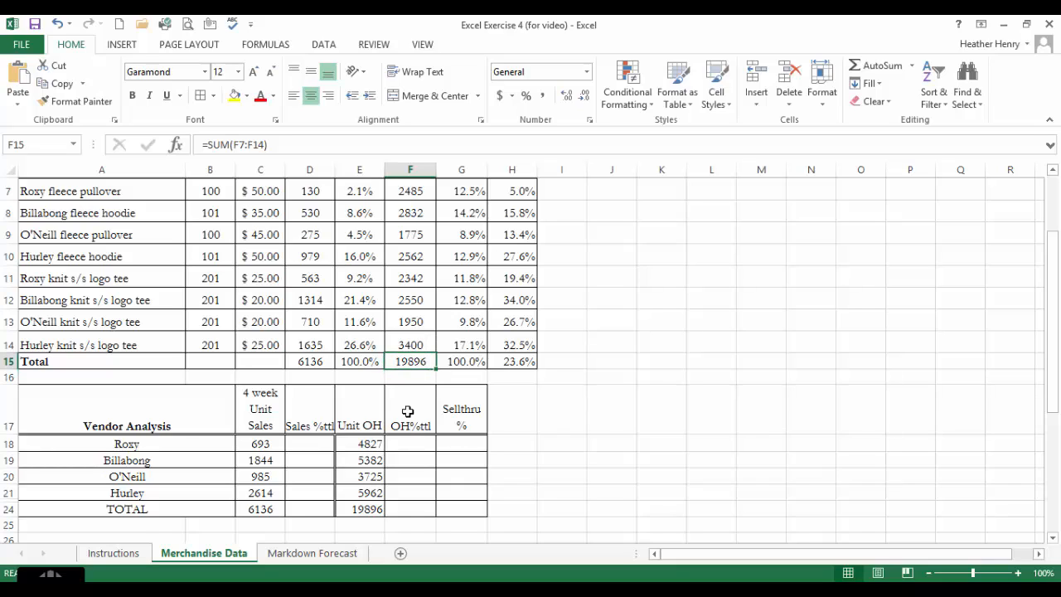
left_click(393, 398)
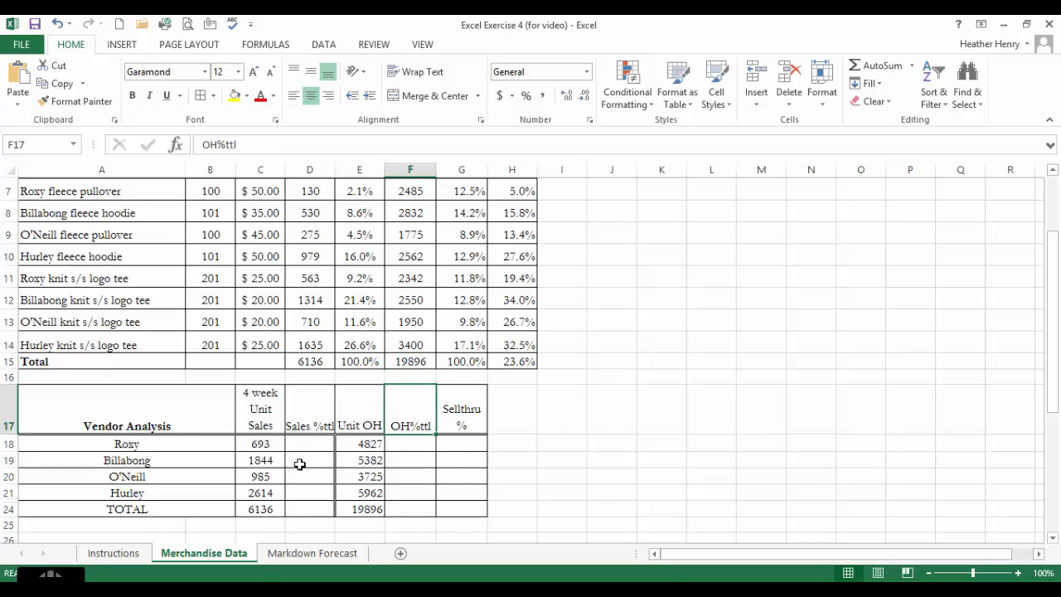
Step: Calculate Roxy's Sales %ttl in D18 with =C18/$C$24, keeping the total's reference absolute
left_click(310, 440)
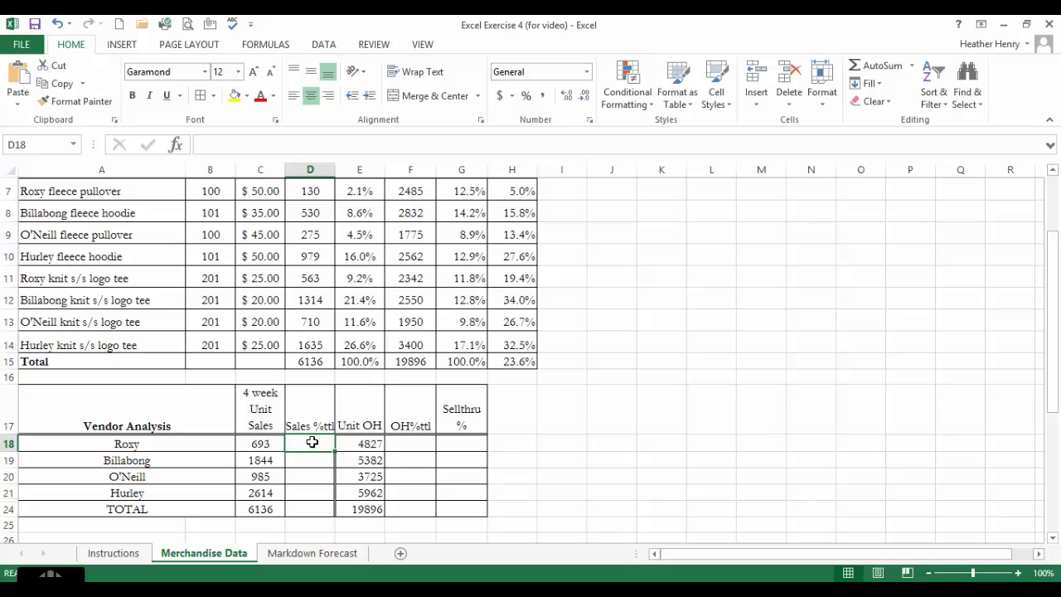
type("=")
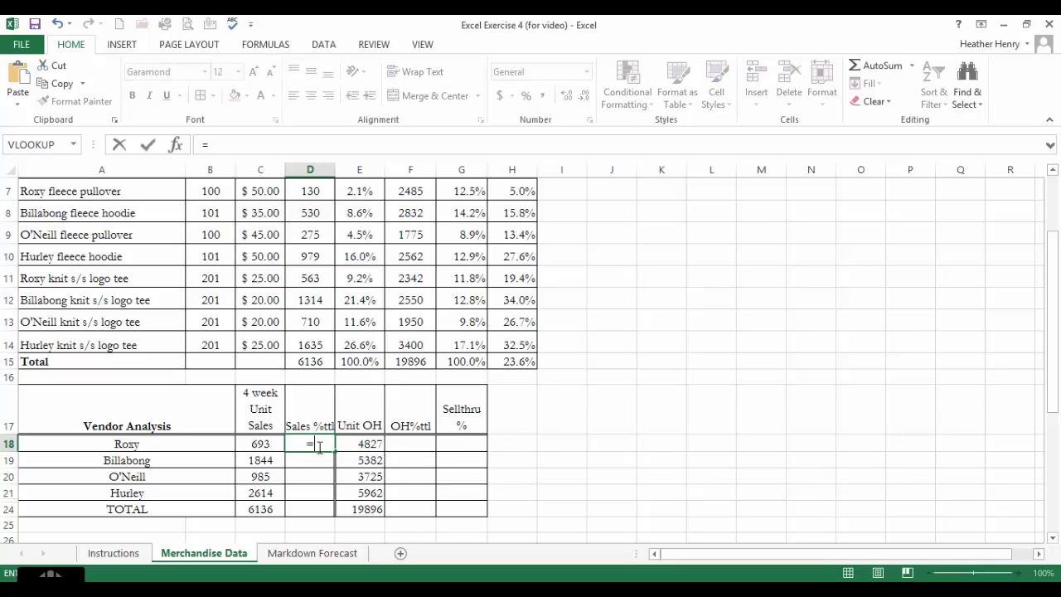
left_click(271, 443)
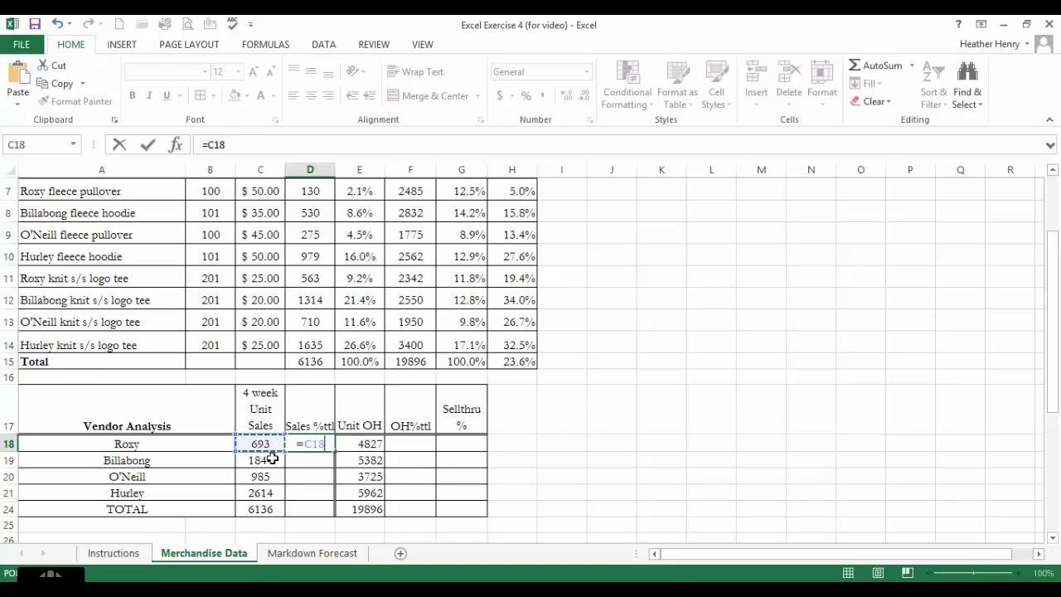
type("/")
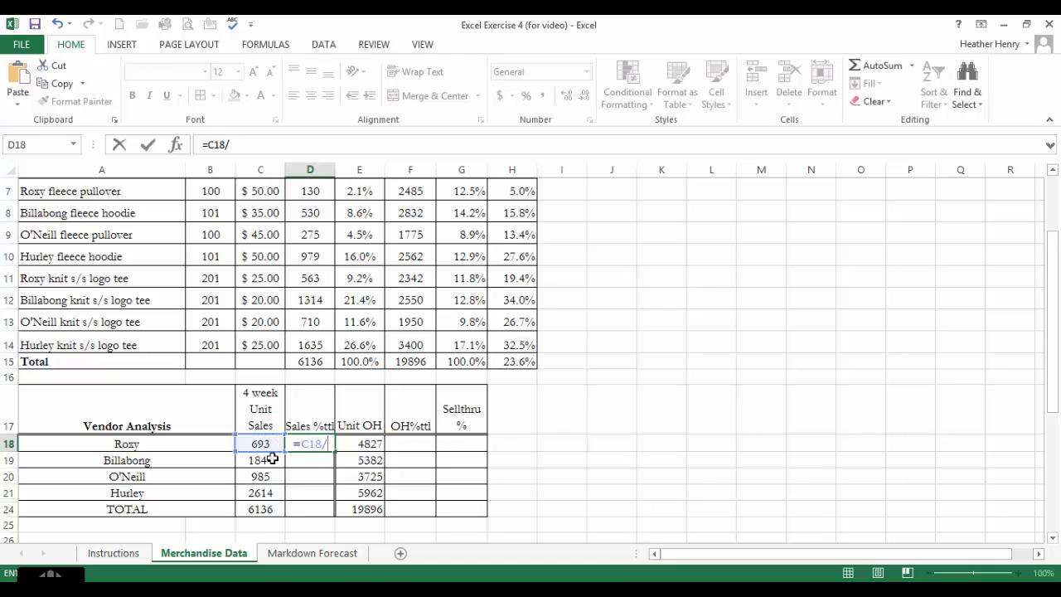
left_click(276, 508)
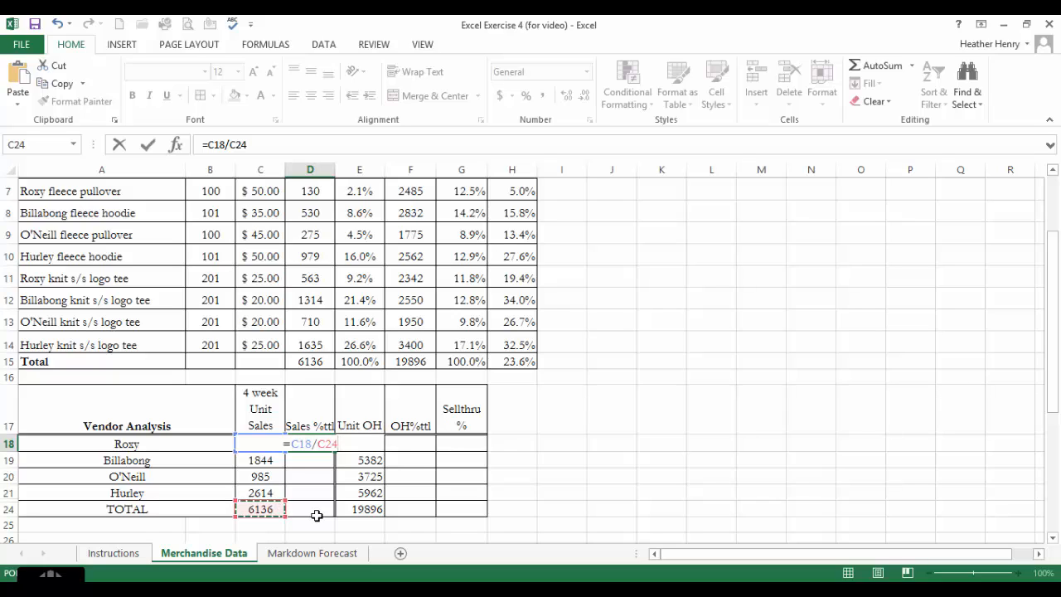
key("F4")
key("Return")
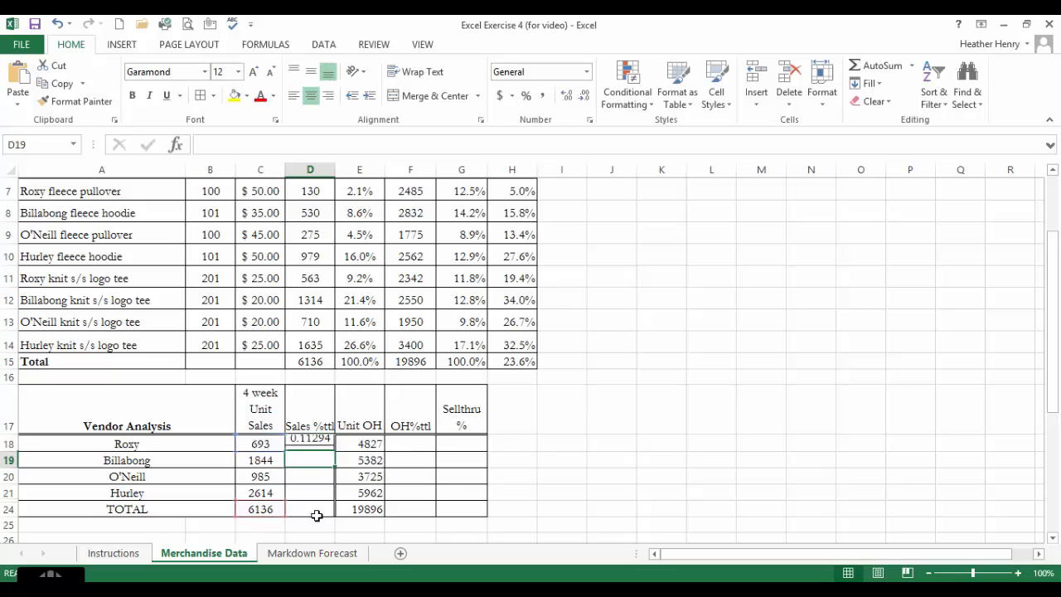
Step: Fill the Sales %ttl formula from D18 down to D21 and format the range as percentages with one decimal place
left_click(328, 449)
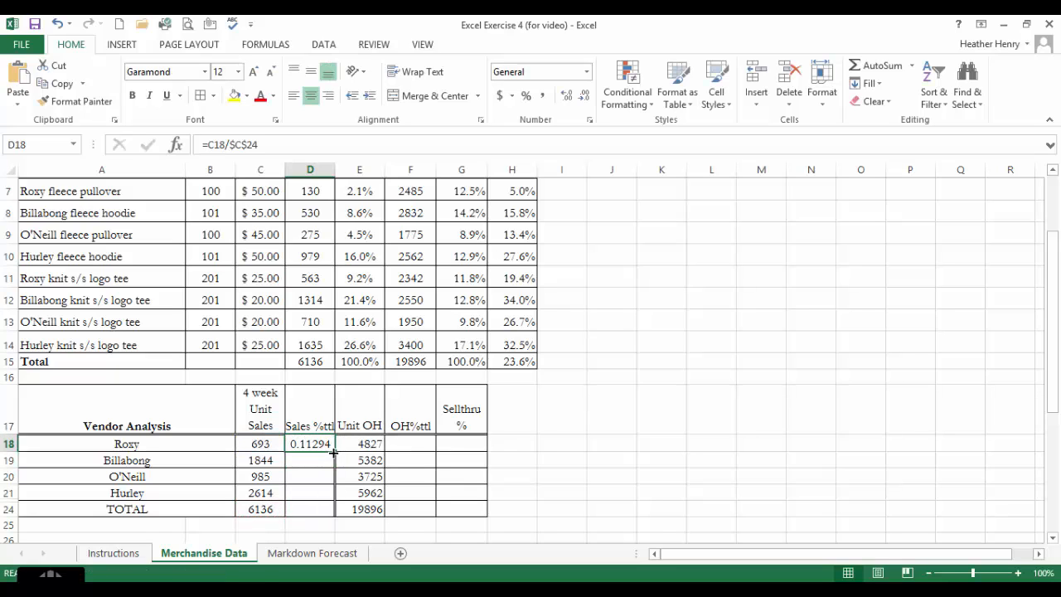
left_click_drag(332, 456, 331, 500)
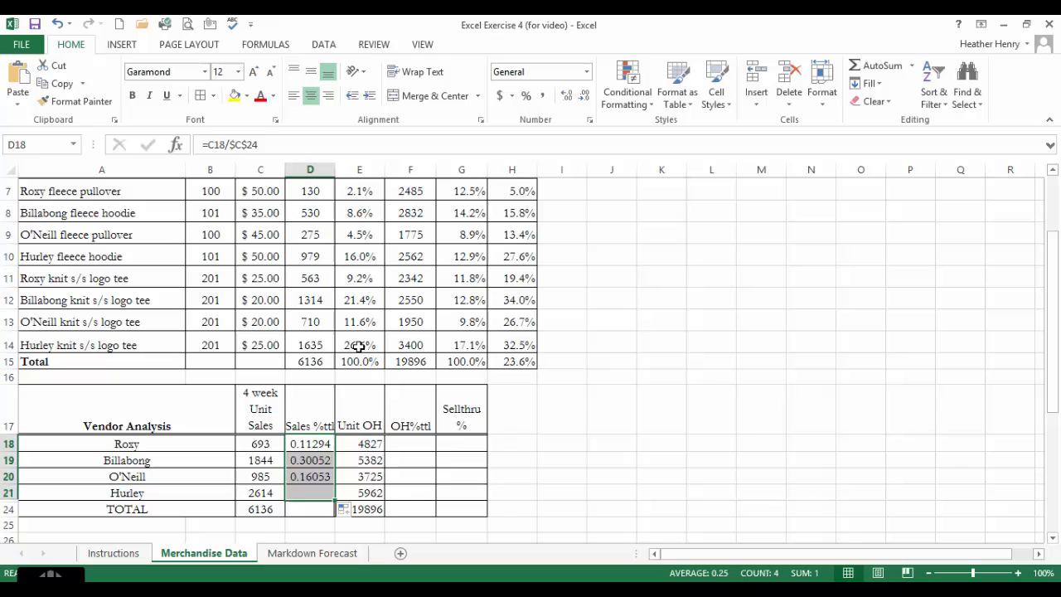
left_click(525, 95)
left_click(565, 95)
Step: Calculate Roxy's OH%ttl in F18 with =E18/$E$24, keeping the total's reference absolute
left_click(411, 448)
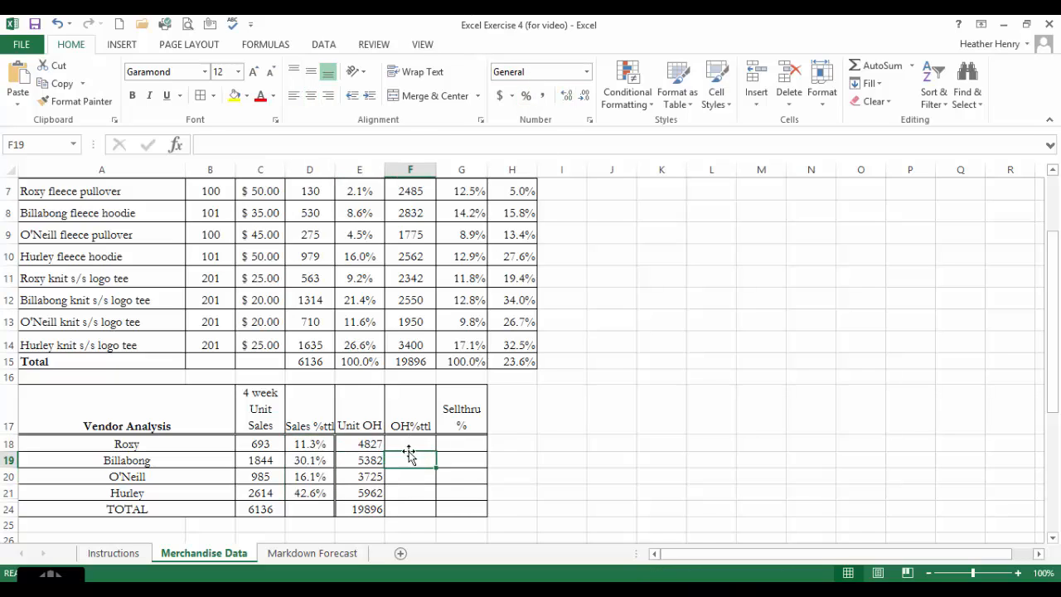
type("=")
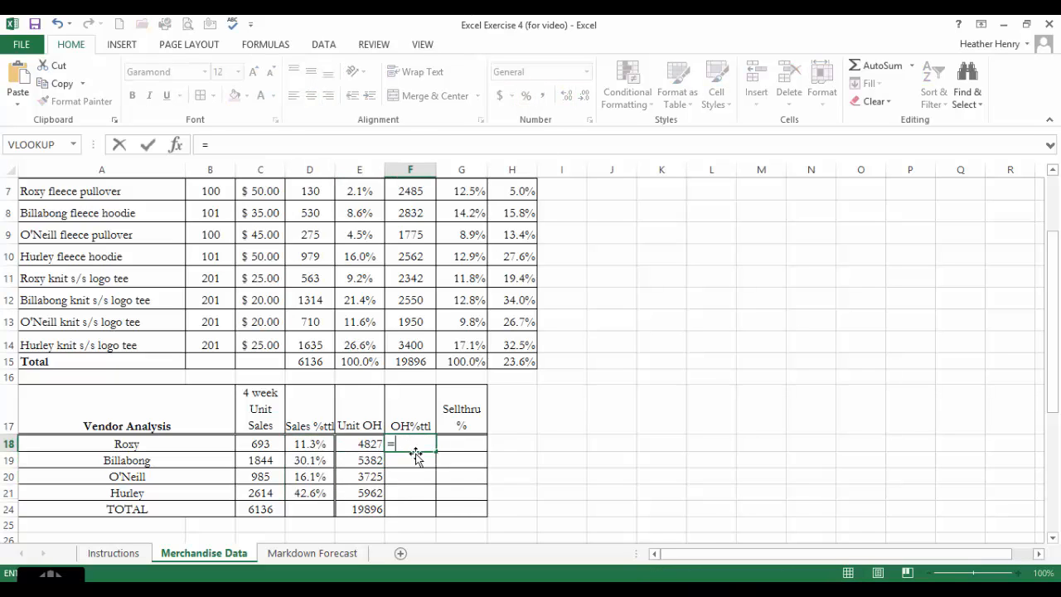
left_click(375, 442)
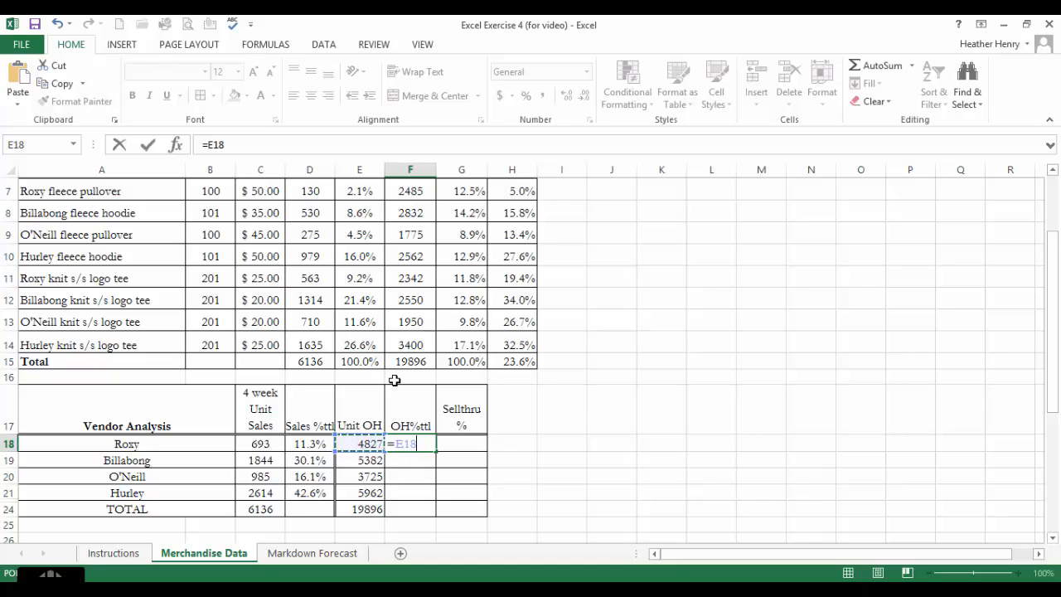
left_click(349, 508)
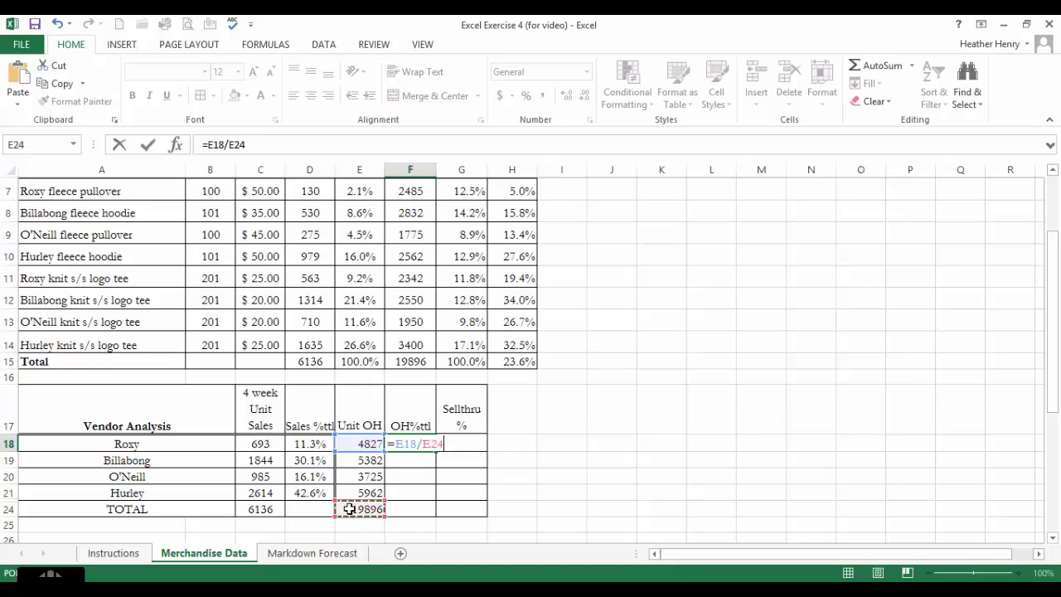
left_click(263, 146)
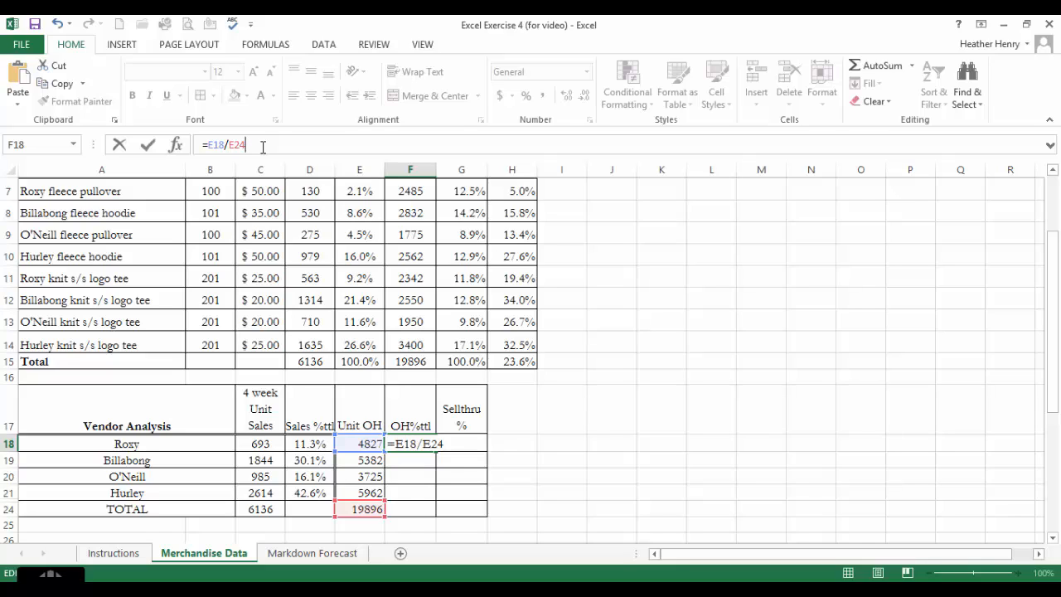
key("F4")
key("Return")
Step: Fill the OH%ttl formula from F18 down to F21 and format the range as percentages with one decimal place
left_click(413, 442)
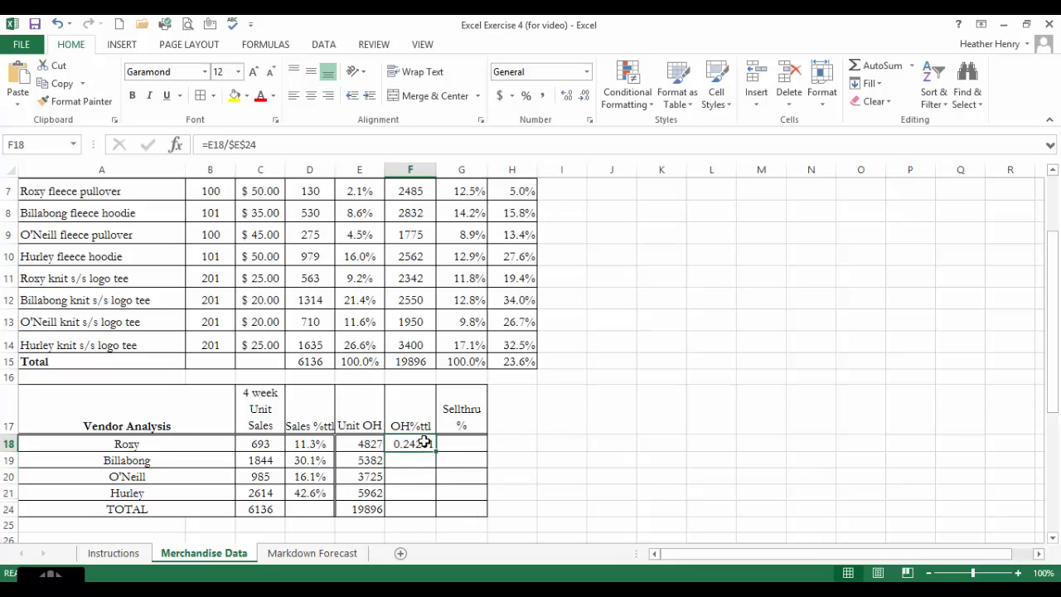
left_click_drag(436, 452, 445, 504)
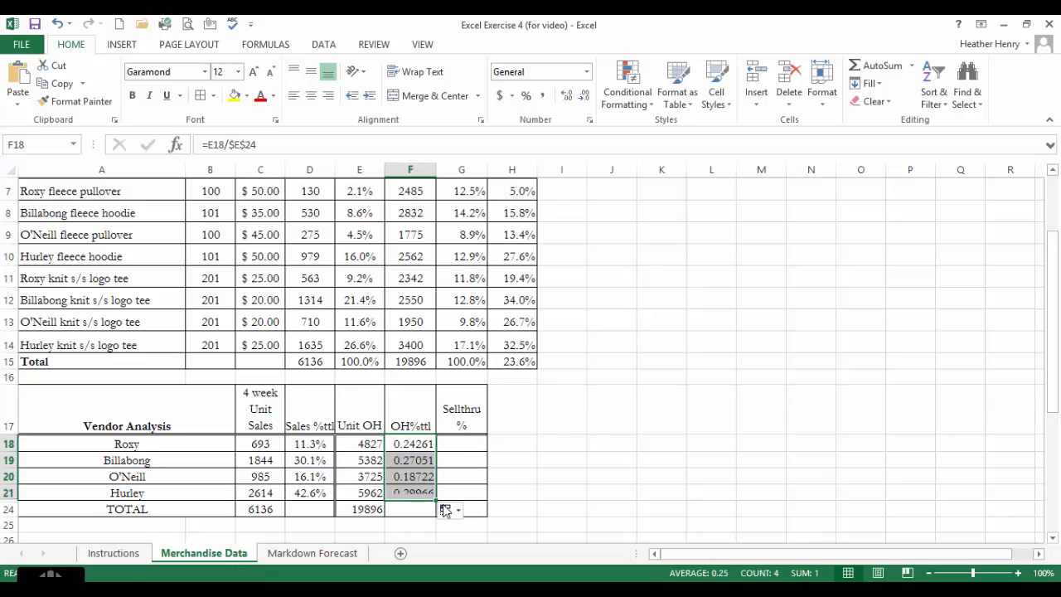
left_click(528, 97)
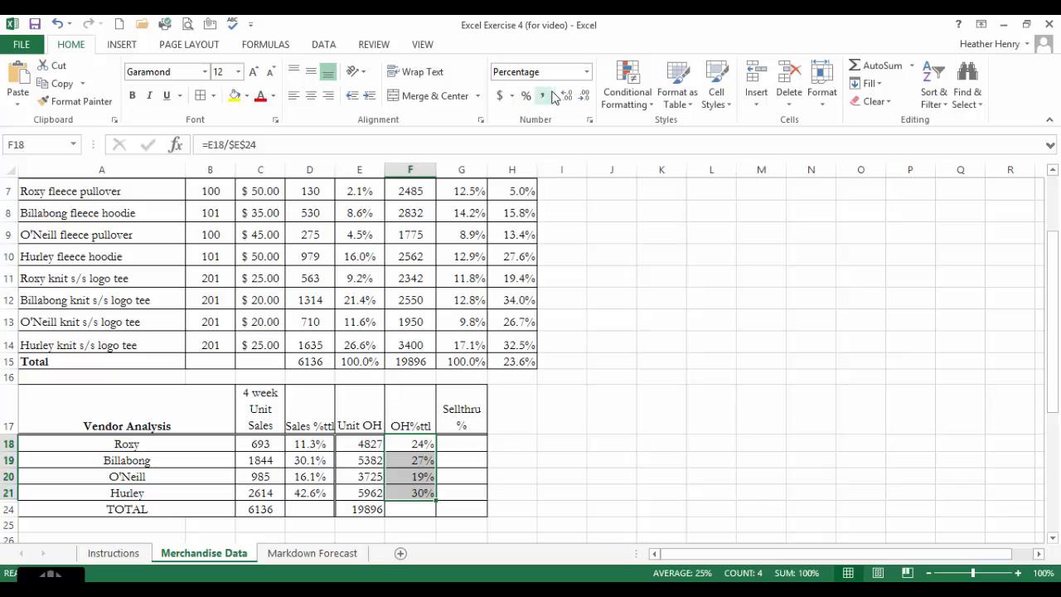
left_click(567, 96)
left_click(531, 396)
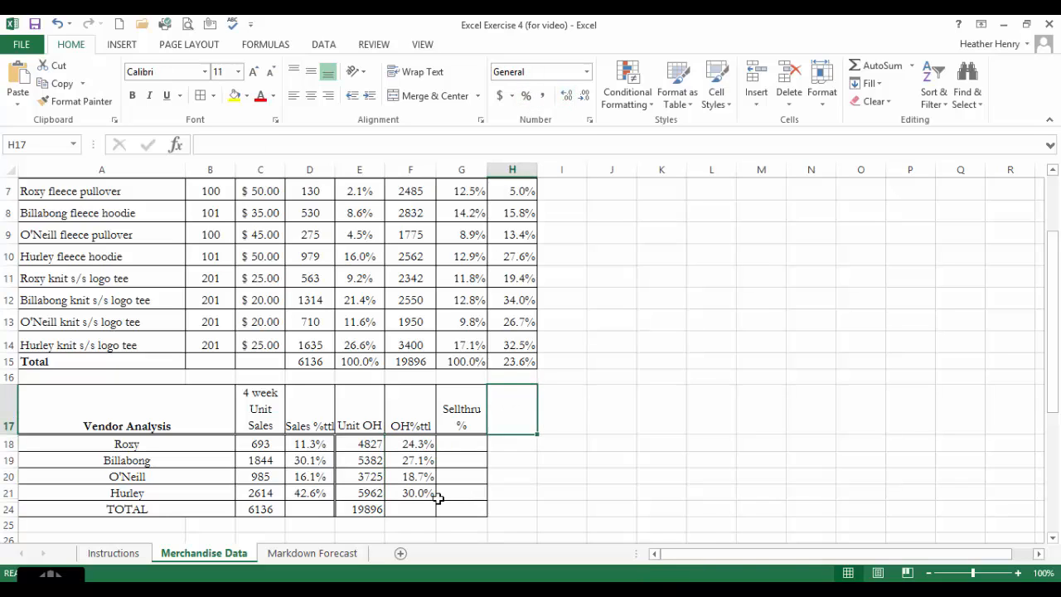
Step: Total the vendors' Sales %ttl in D24 with =SUM(D18:D23) and sum their OH%ttl in F24
left_click(318, 507)
left_click(894, 75)
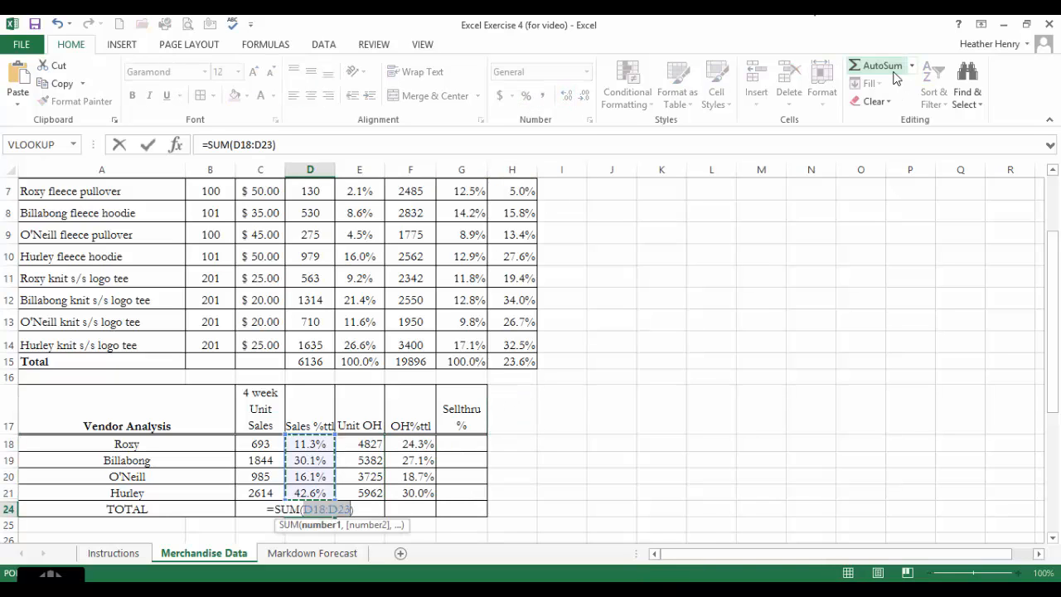
key("Return")
left_click(429, 511)
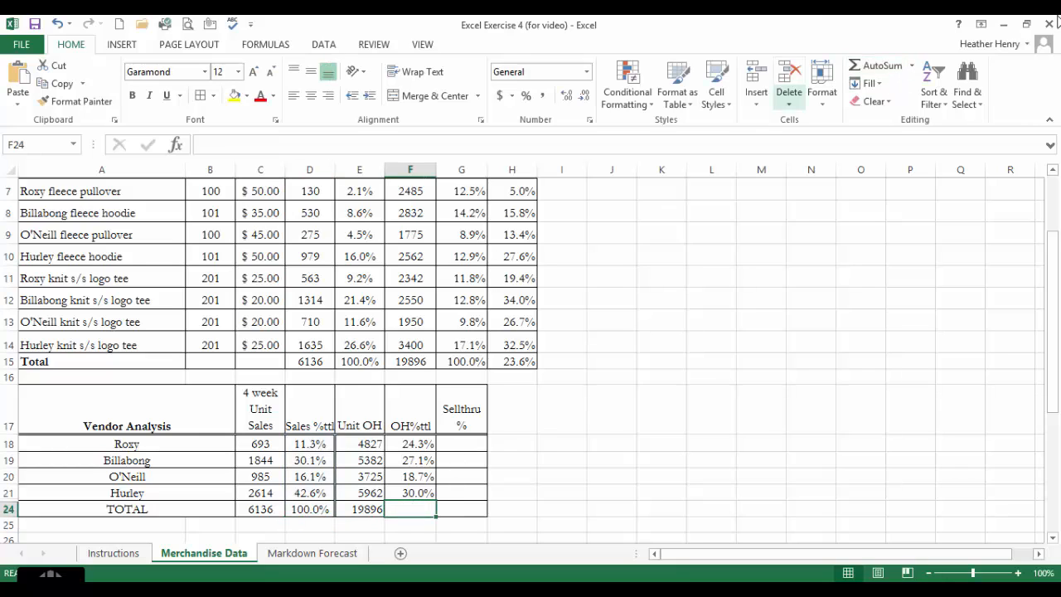
left_click(879, 66)
key("Return")
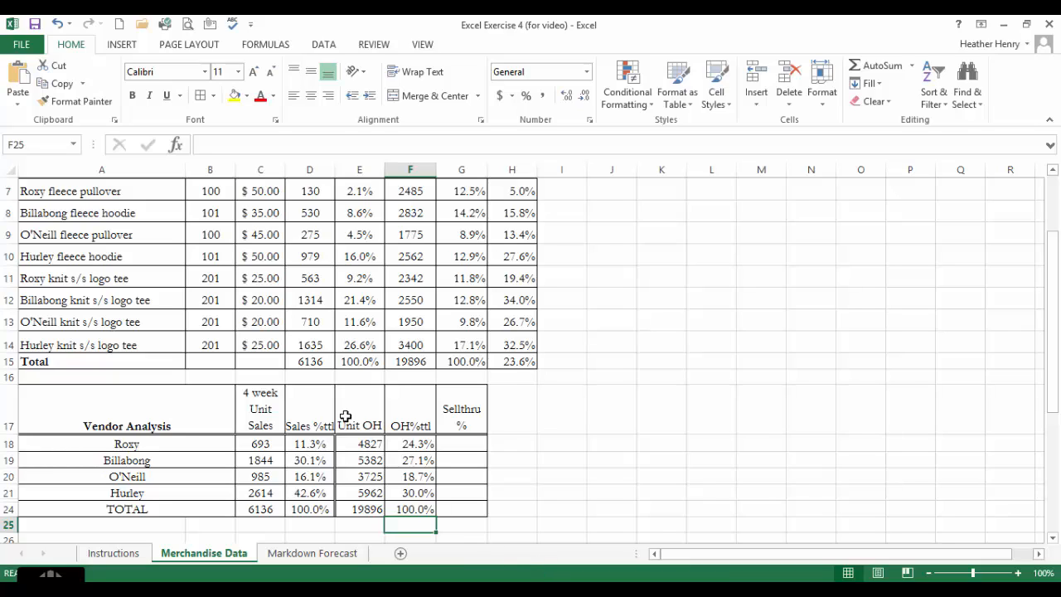
Step: Calculate Roxy's Sellthru % in G18 with =C18/(C18+E18)
left_click(470, 444)
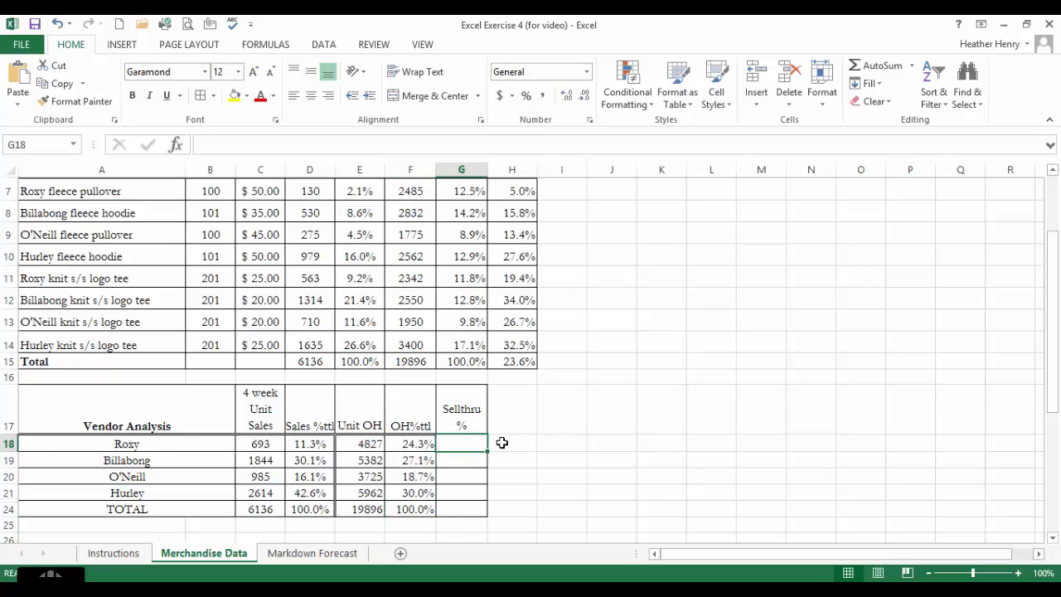
type("=")
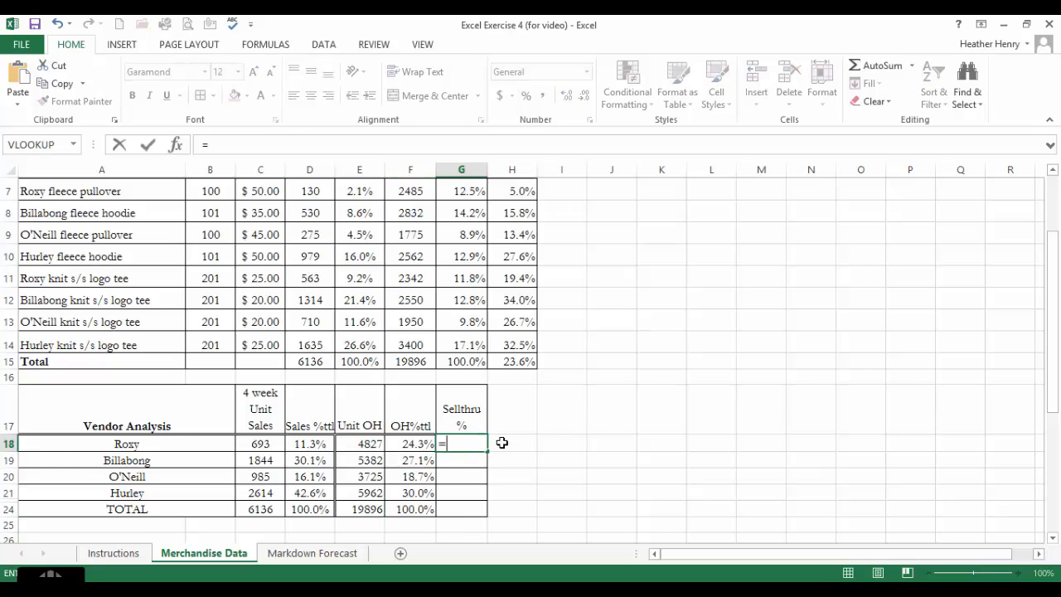
left_click(267, 446)
type("/(")
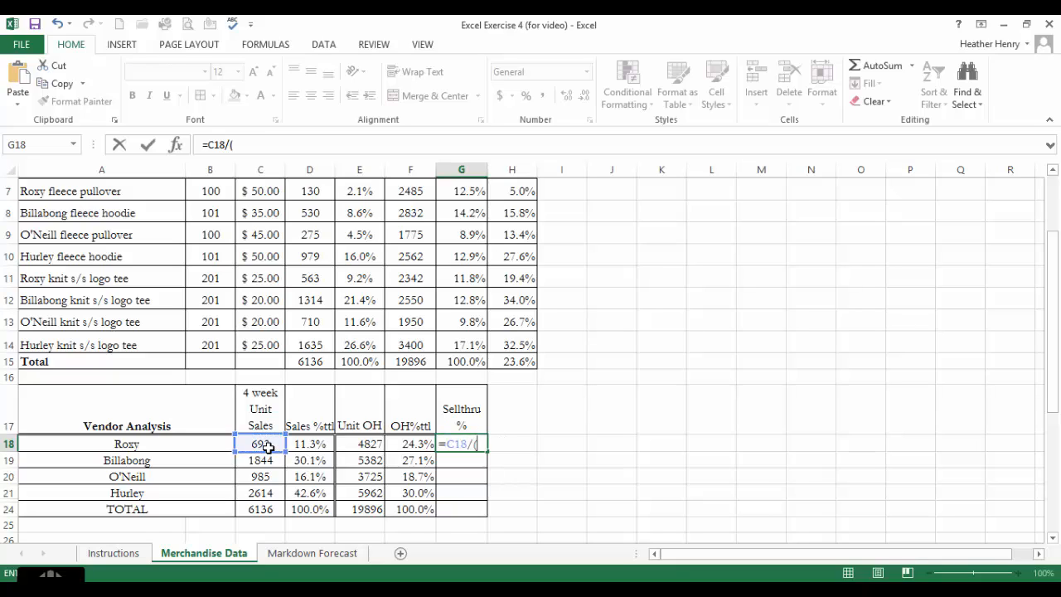
left_click(249, 443)
type("+")
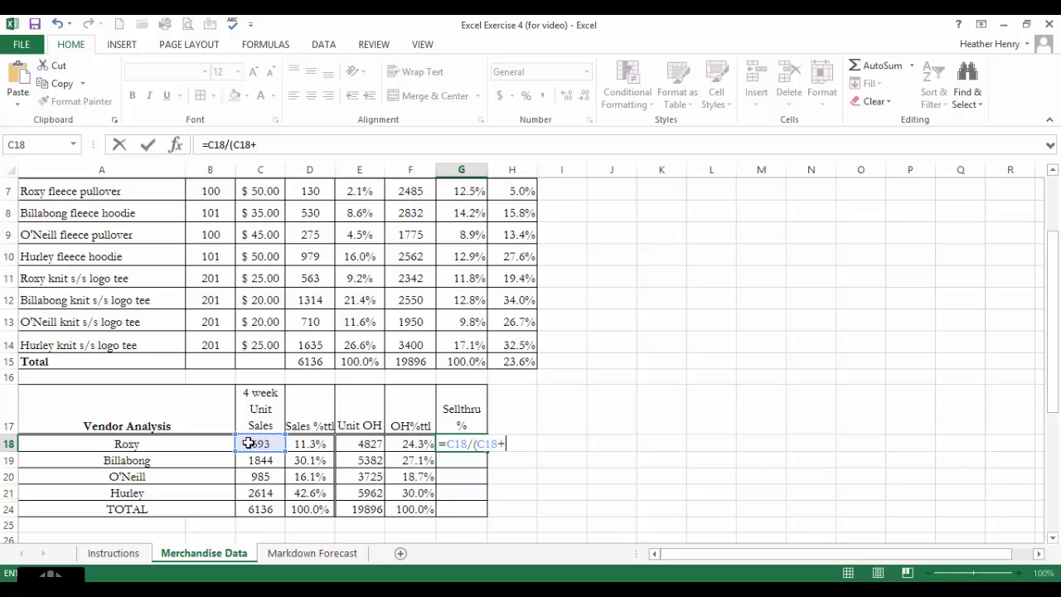
left_click(350, 444)
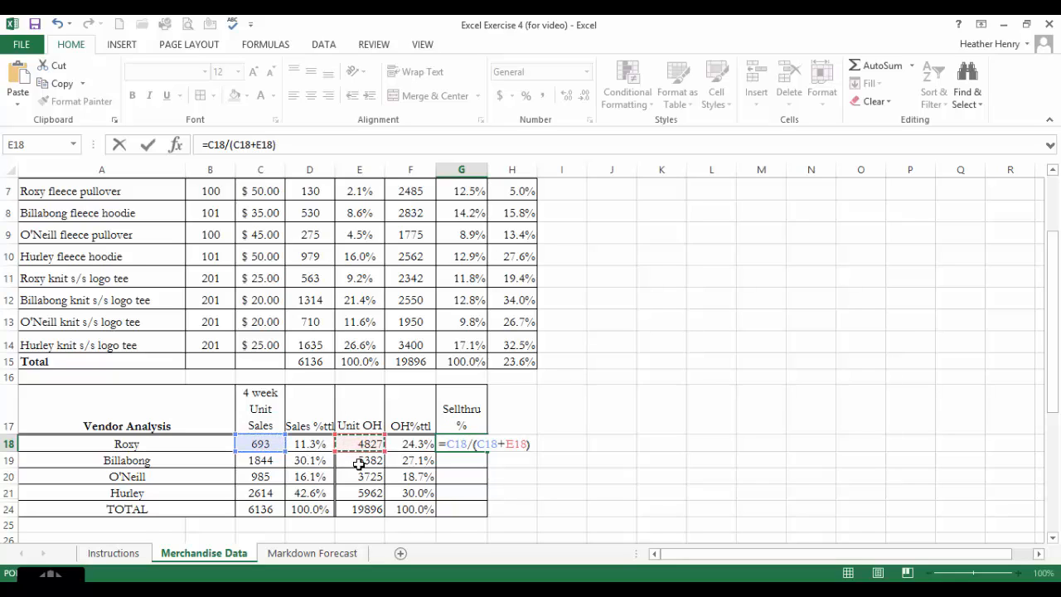
type(")")
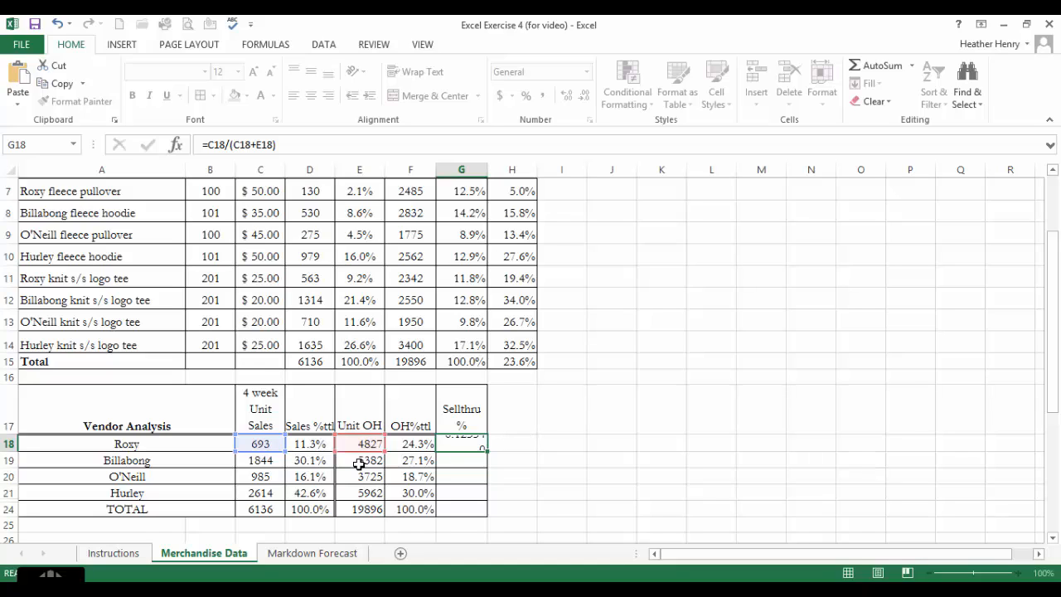
key("Return")
Step: Format Roxy's Sellthru % as a percentage with one decimal place and fill it down through the TOTAL row in G24
left_click(479, 438)
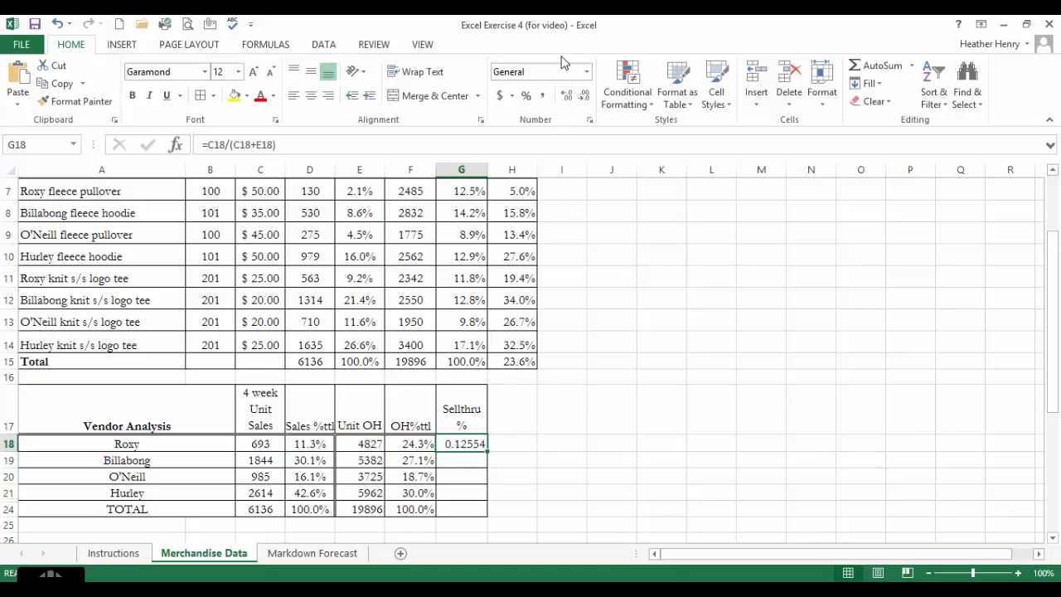
left_click(526, 95)
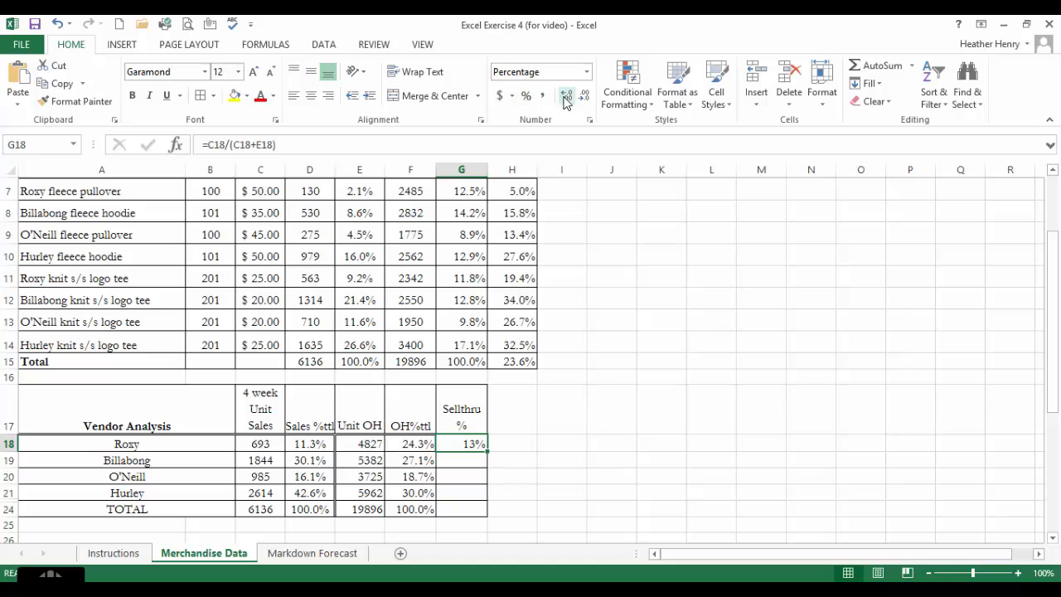
left_click(566, 95)
left_click_drag(488, 451, 488, 523)
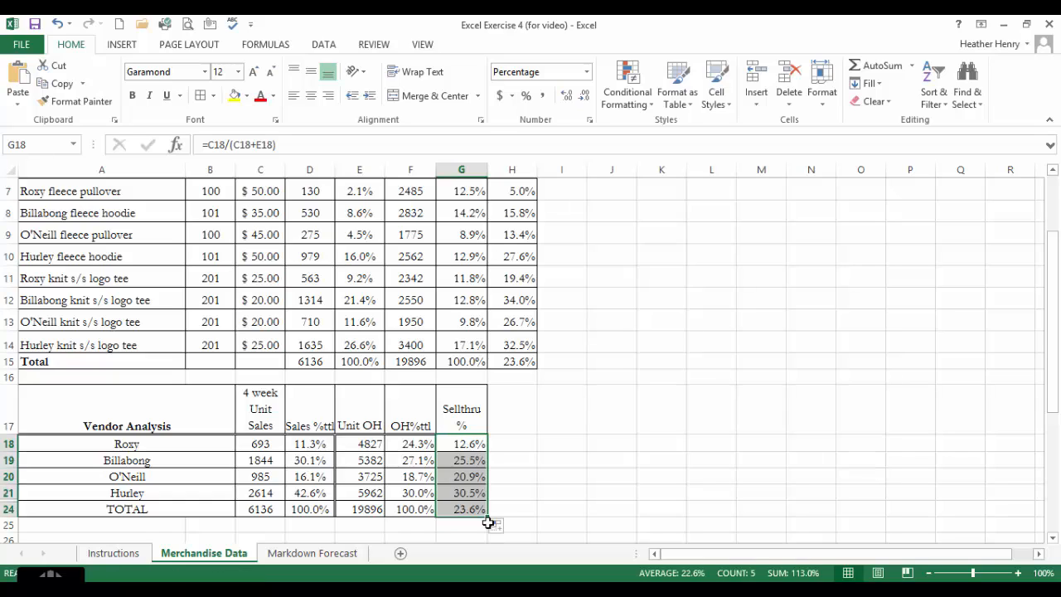
left_click(576, 398)
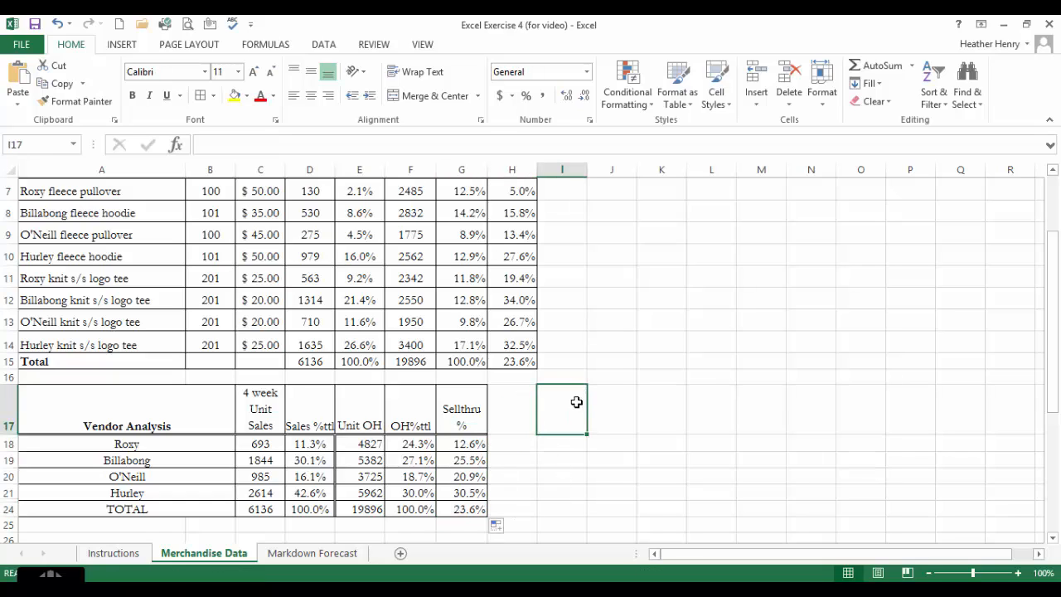
Step: Check the vendor totals against the Sales Analysis totals, and bold both total rows, B15:H15 and A24:G24
left_click(474, 510)
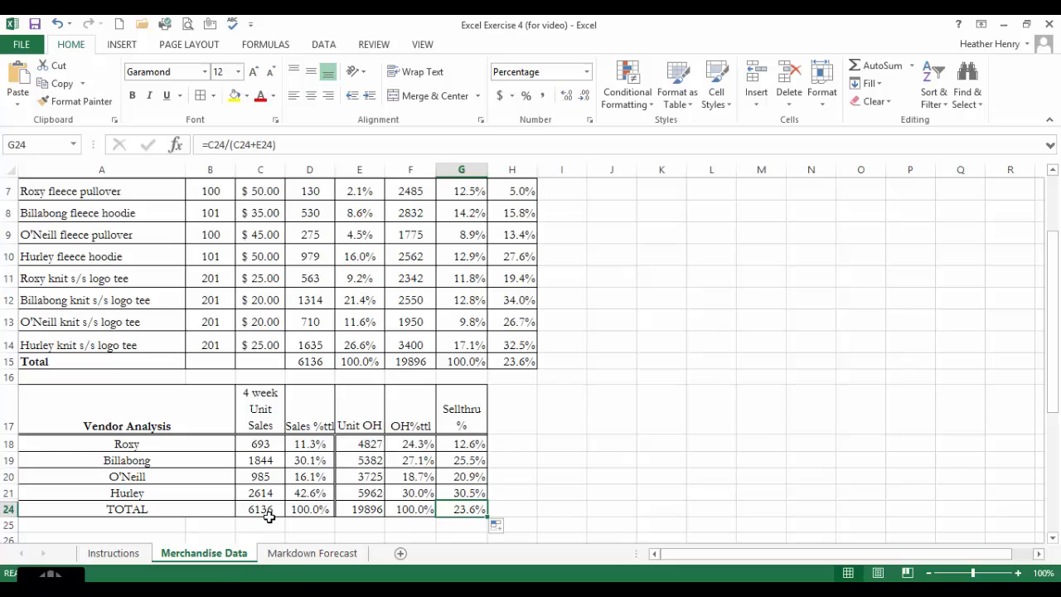
left_click(302, 360)
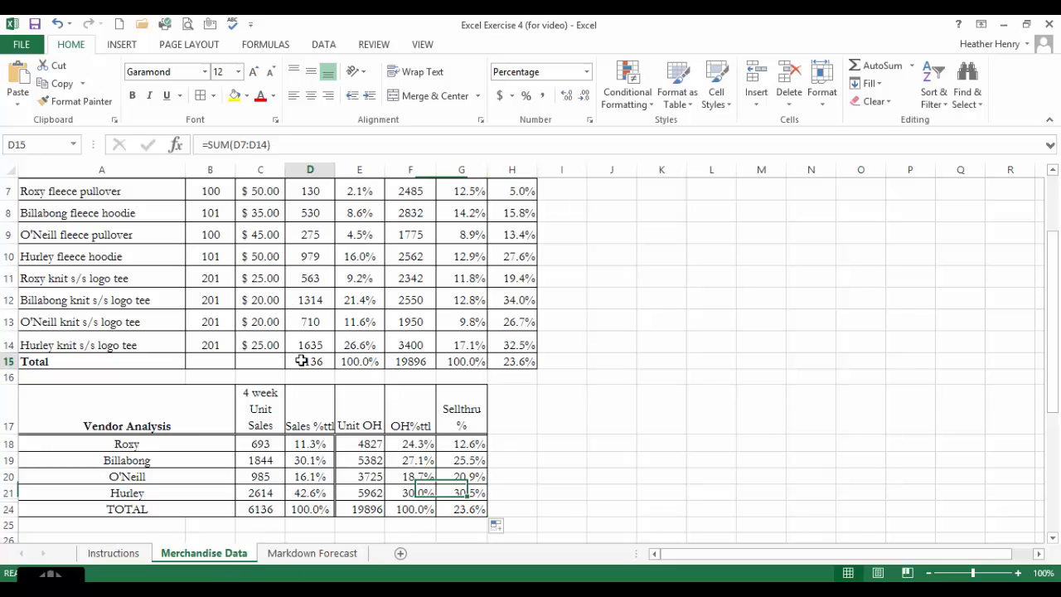
left_click(280, 513)
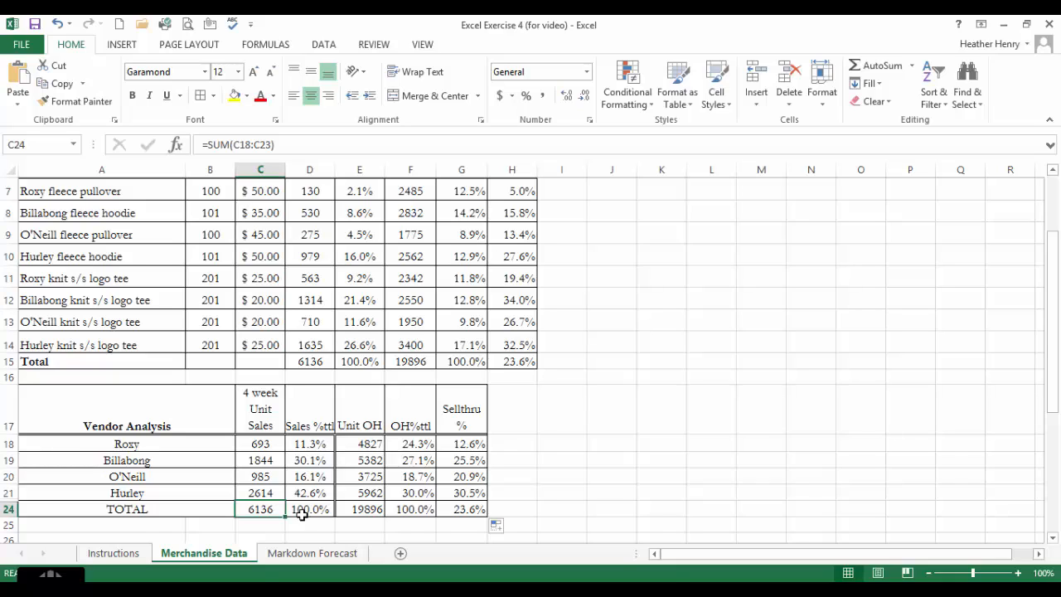
left_click(327, 362)
left_click_drag(540, 362, 191, 365)
key("ctrl+b")
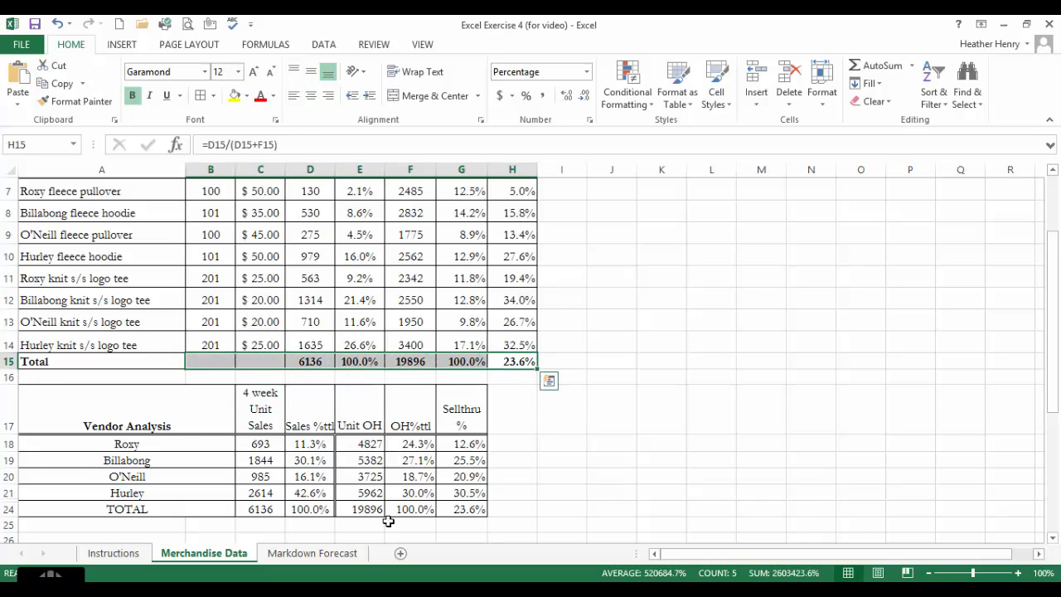
left_click_drag(465, 508, 74, 509)
key("ctrl+b")
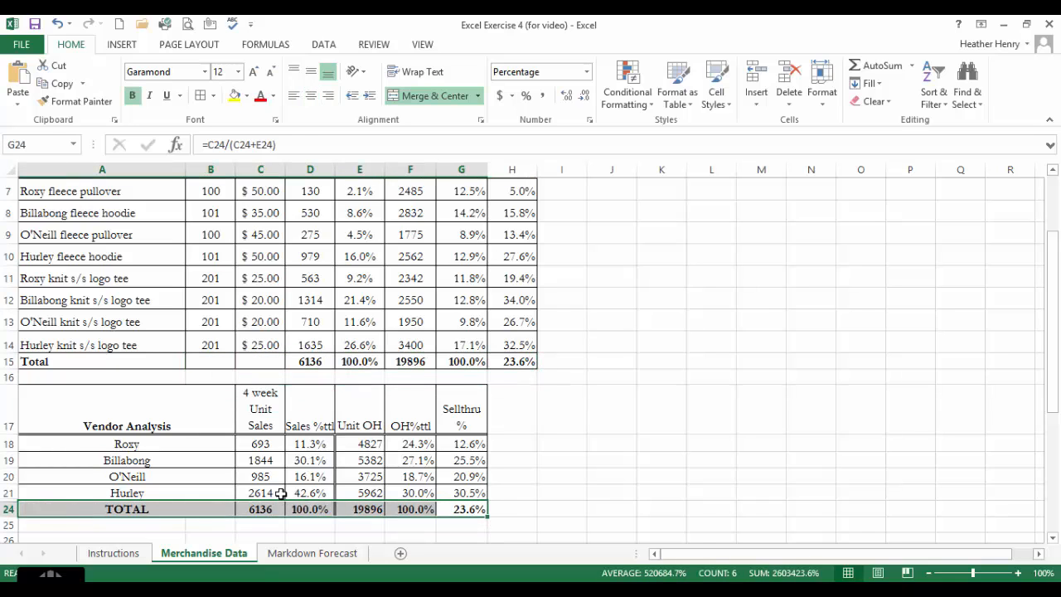
left_click(306, 479)
Step: Label the two blank rows of the Fabric table Fleece in A28 and Knit in A29
scroll(587, 372, "down", 2)
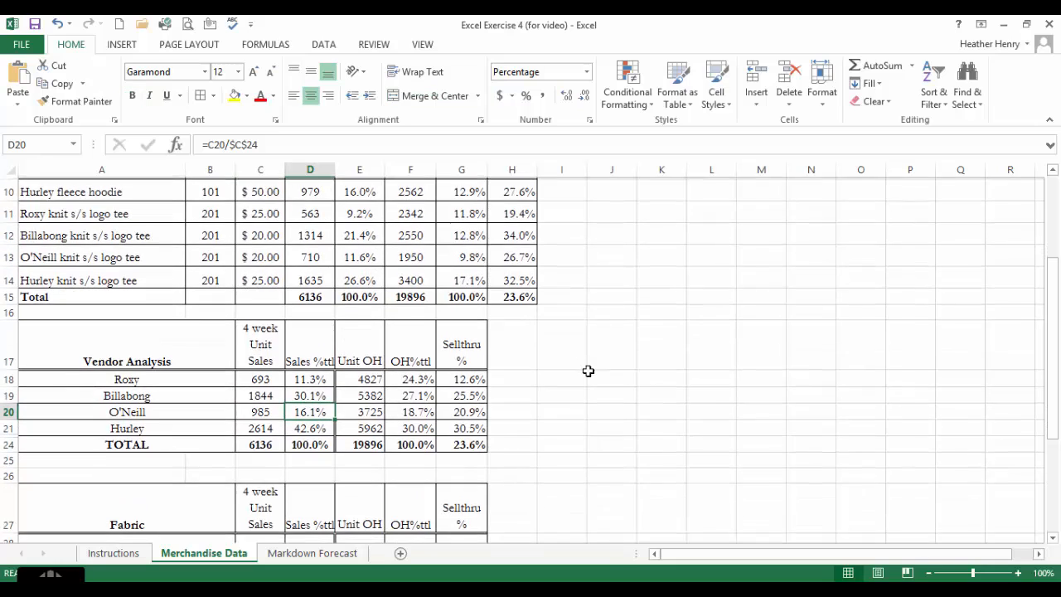
scroll(599, 379, "up", 1)
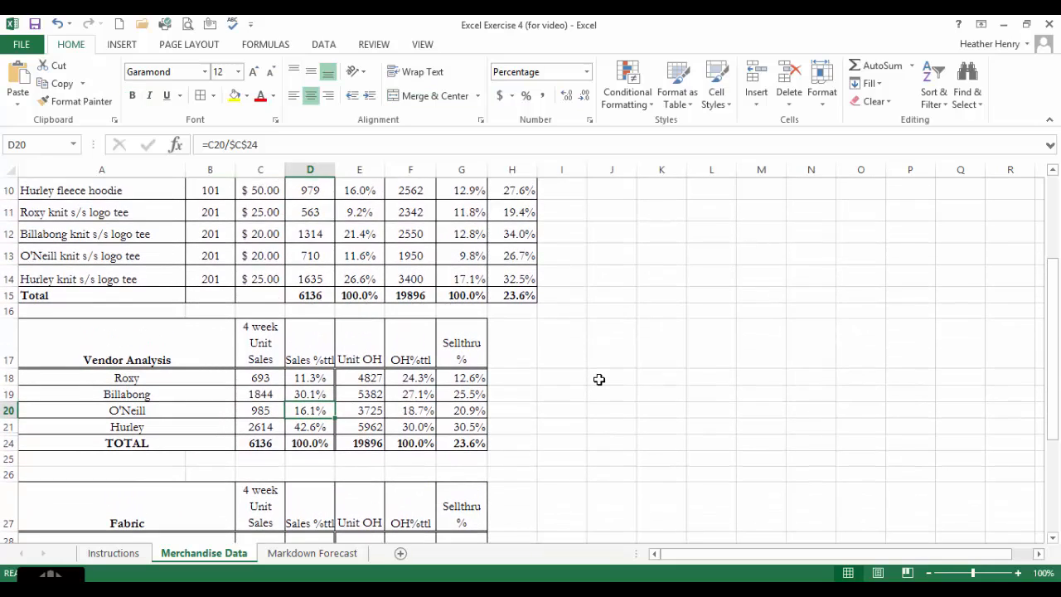
scroll(506, 402, "down", 1)
left_click(221, 478)
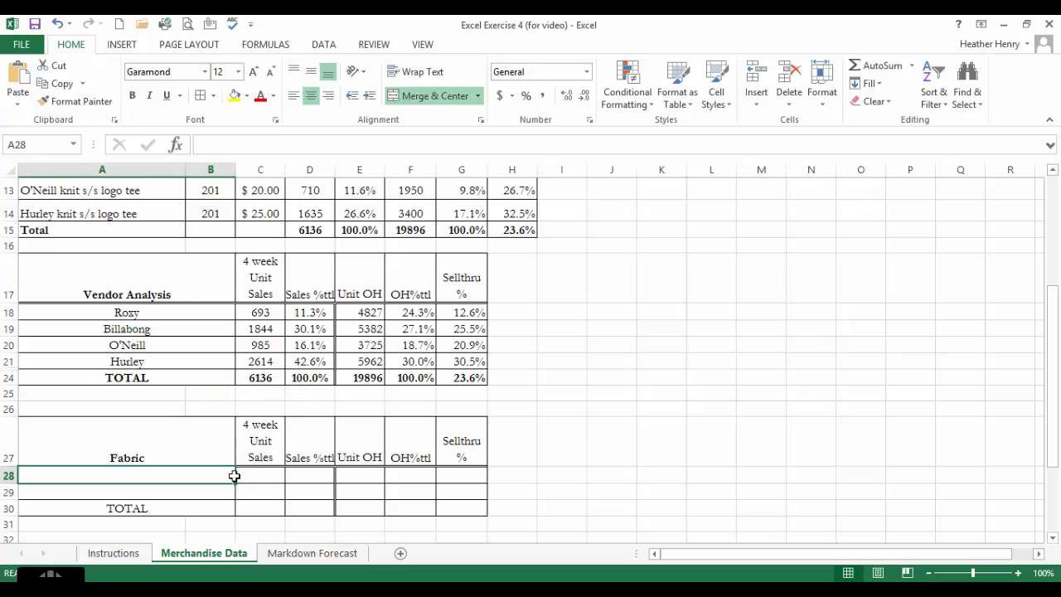
scroll(499, 441, "up", 3)
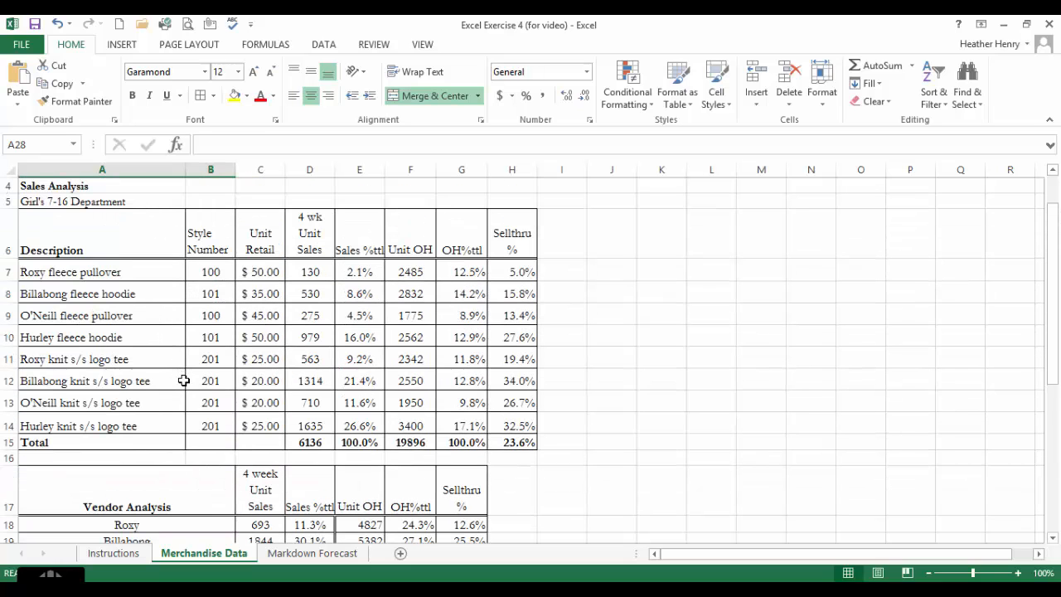
scroll(188, 378, "down", 3)
type("Fleex")
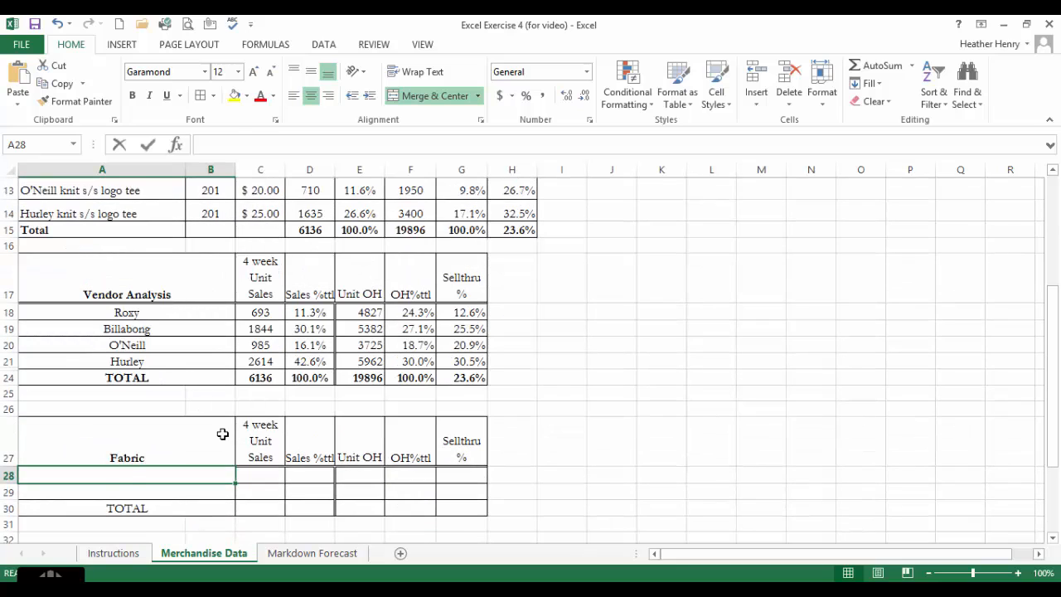
key("BackSpace")
type("ce")
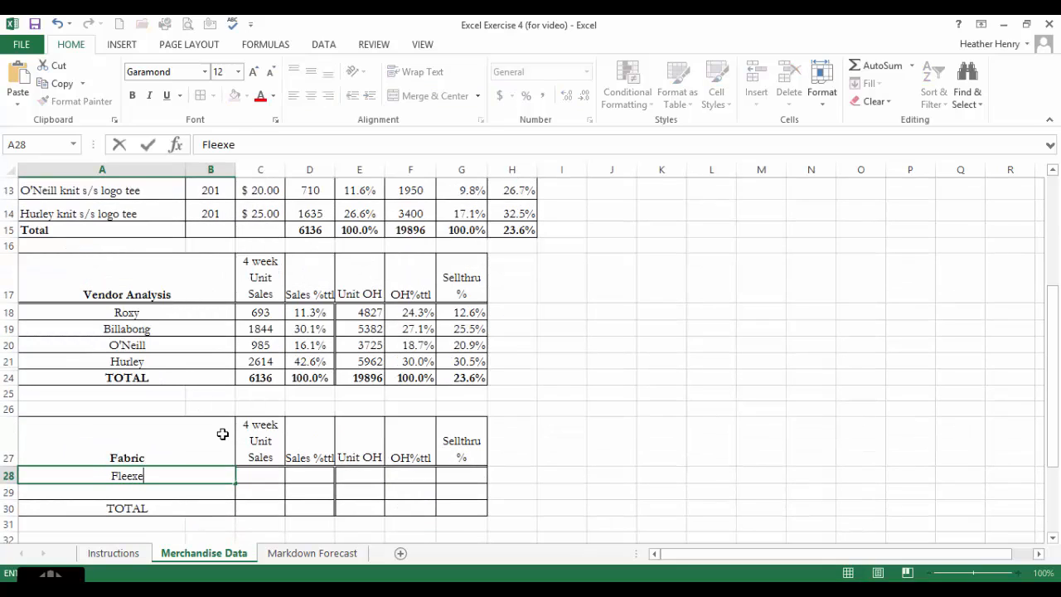
key("BackSpace")
key("BackSpace")
type("ce")
key("Return")
type("Knit")
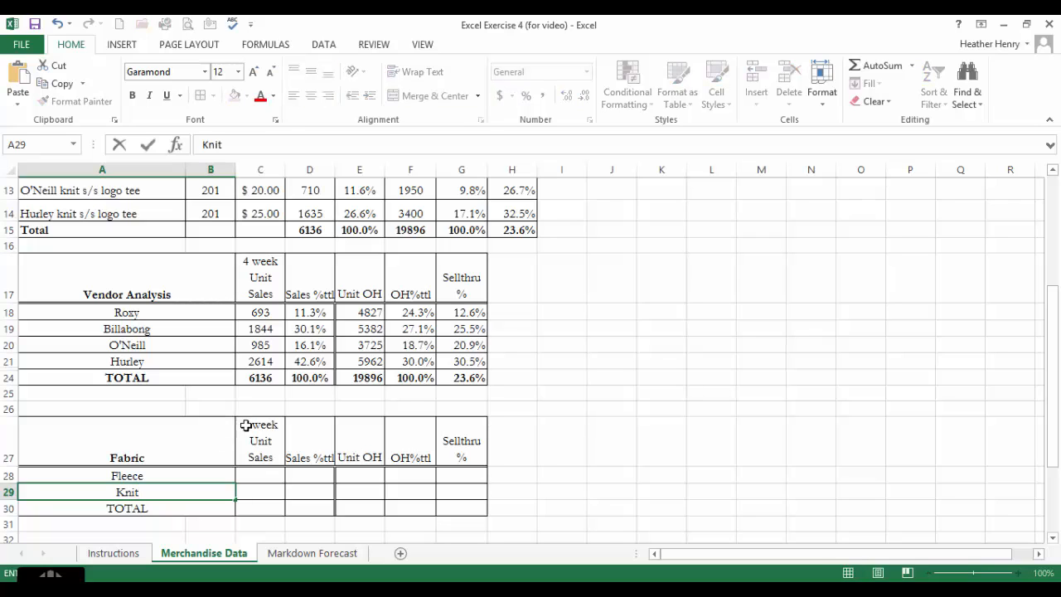
Step: Add up the four fleece items' unit sales in C28 with =D7+D8+D9+D10
left_click(248, 472)
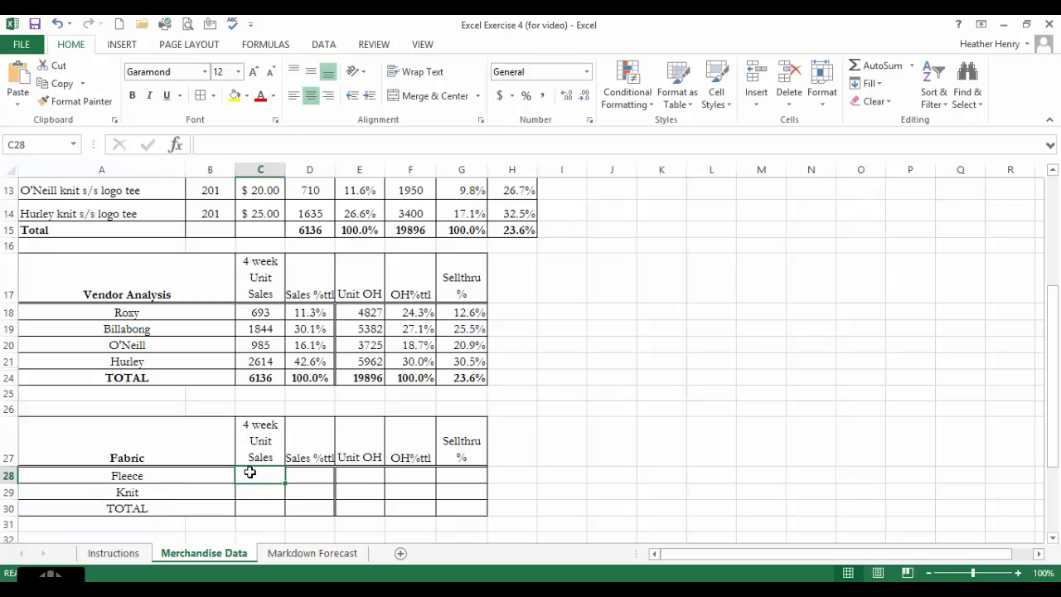
type("=")
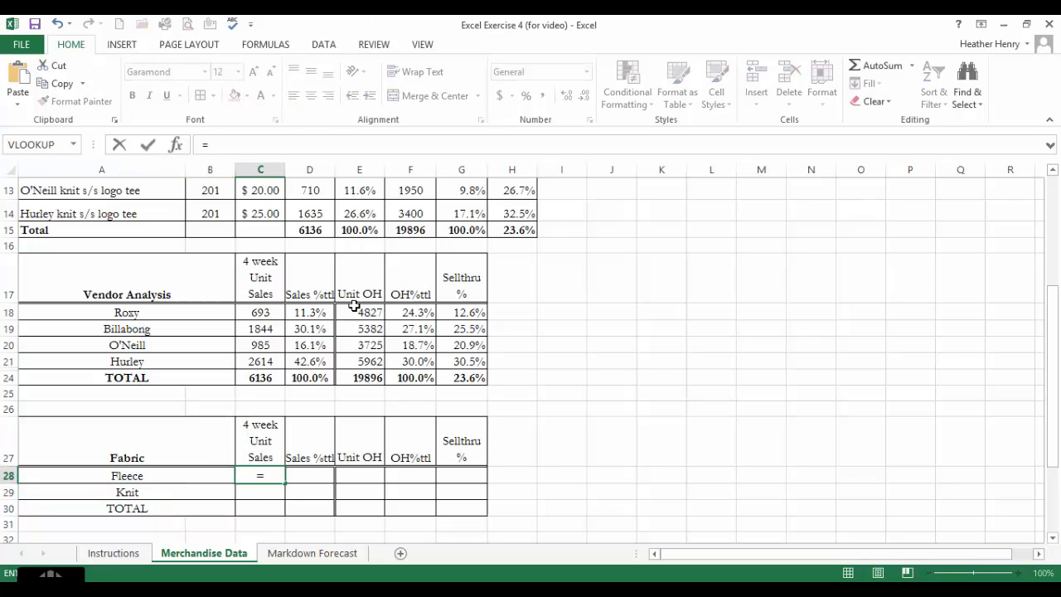
scroll(352, 302, "up", 3)
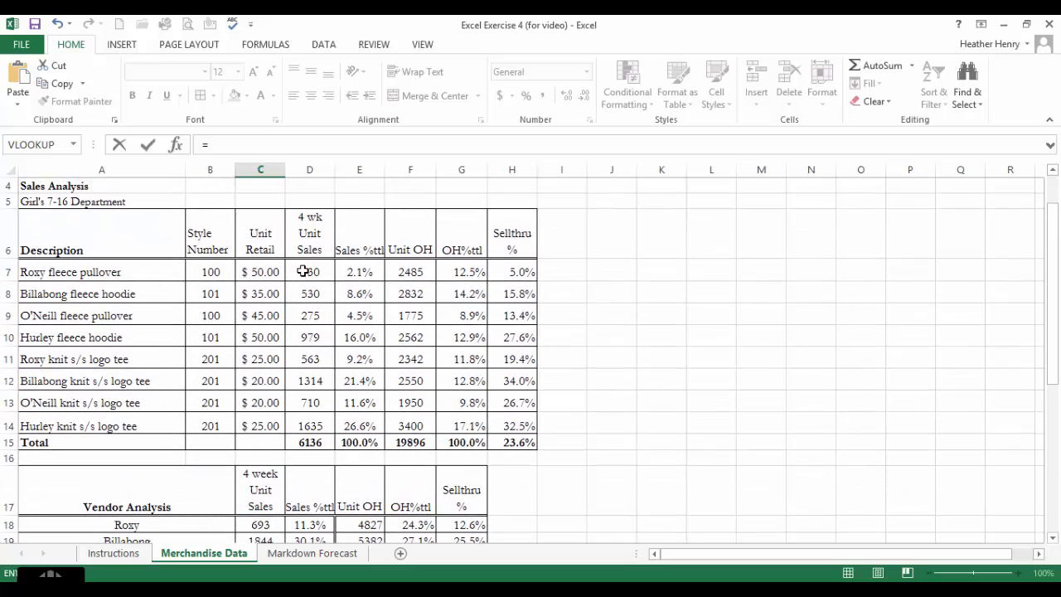
left_click(305, 272)
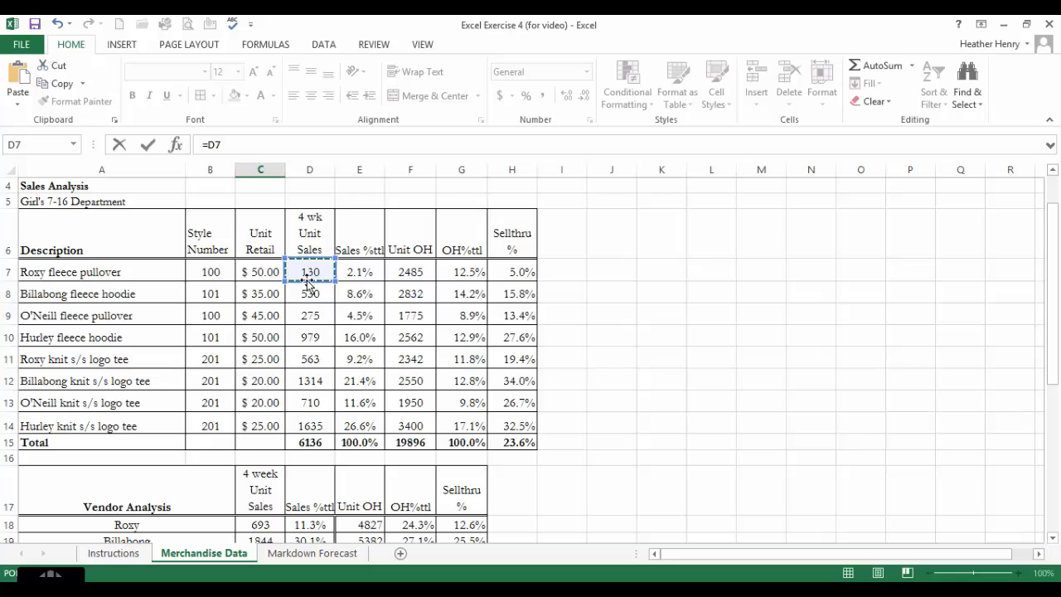
type("+")
left_click(323, 294)
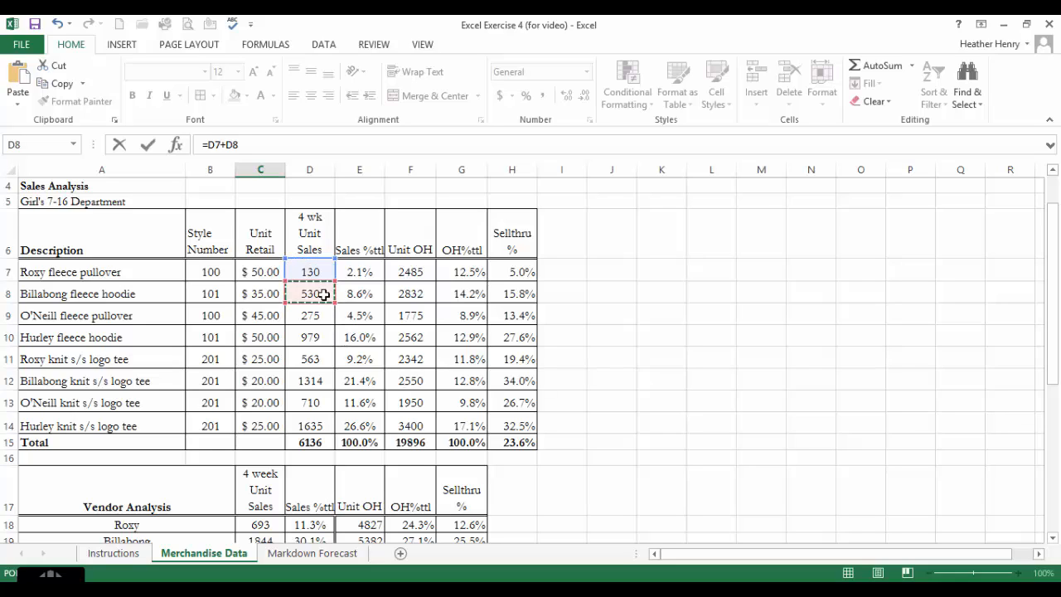
type("+")
left_click(310, 318)
type("+")
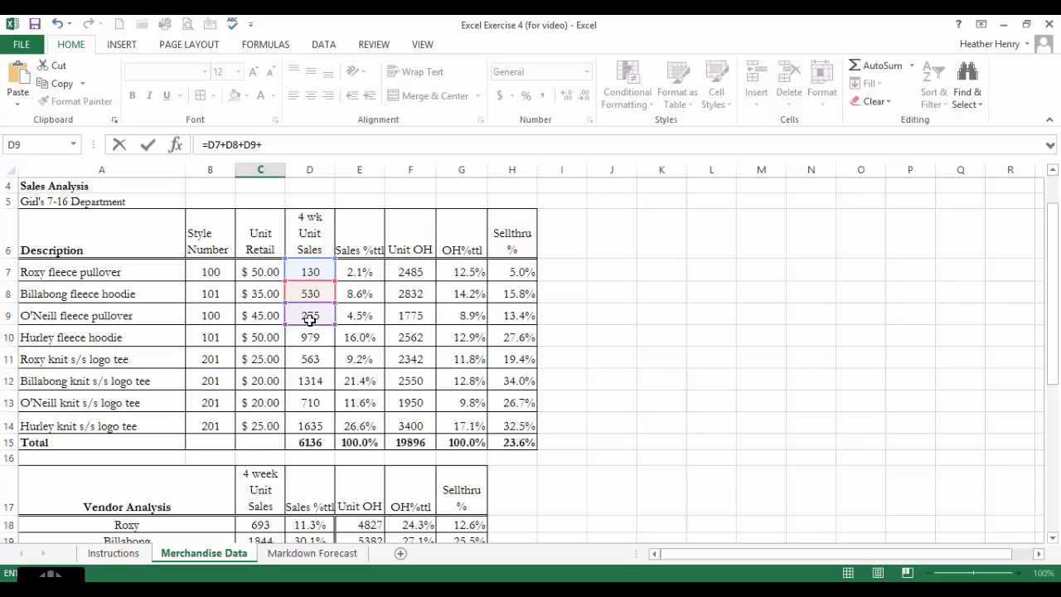
left_click(309, 329)
type("+")
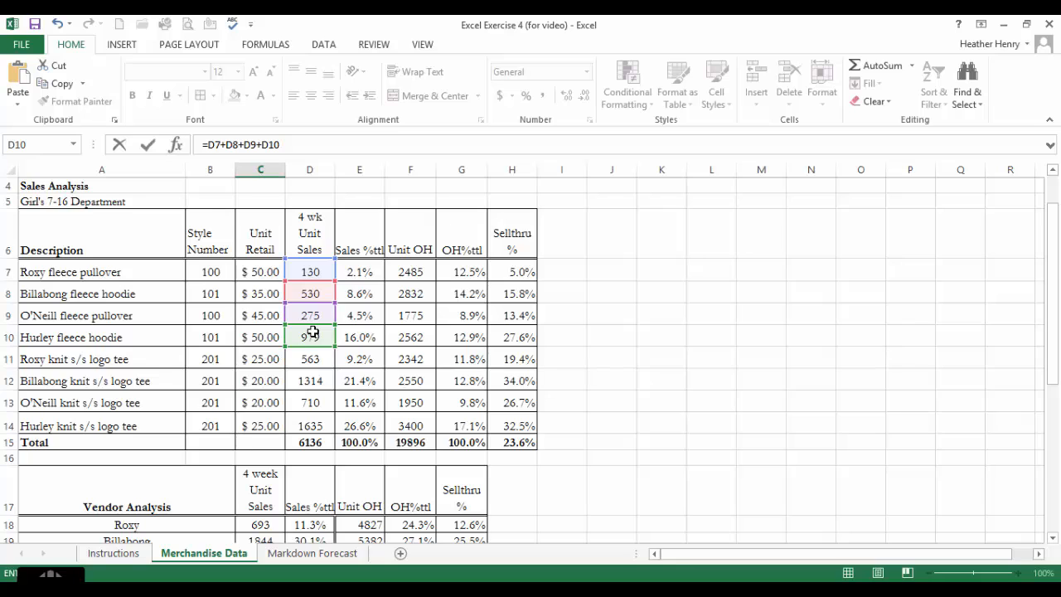
key("Return")
Step: Sum the four knit items' unit sales in C29 with =SUM(D11:D14)
type("=sum")
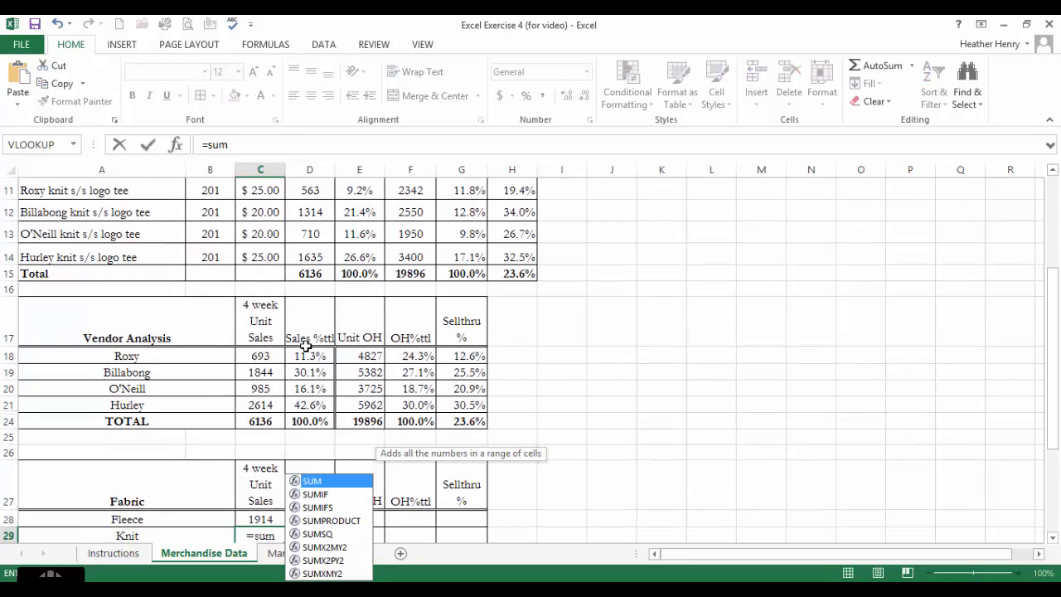
type("(")
scroll(411, 461, "up", 4)
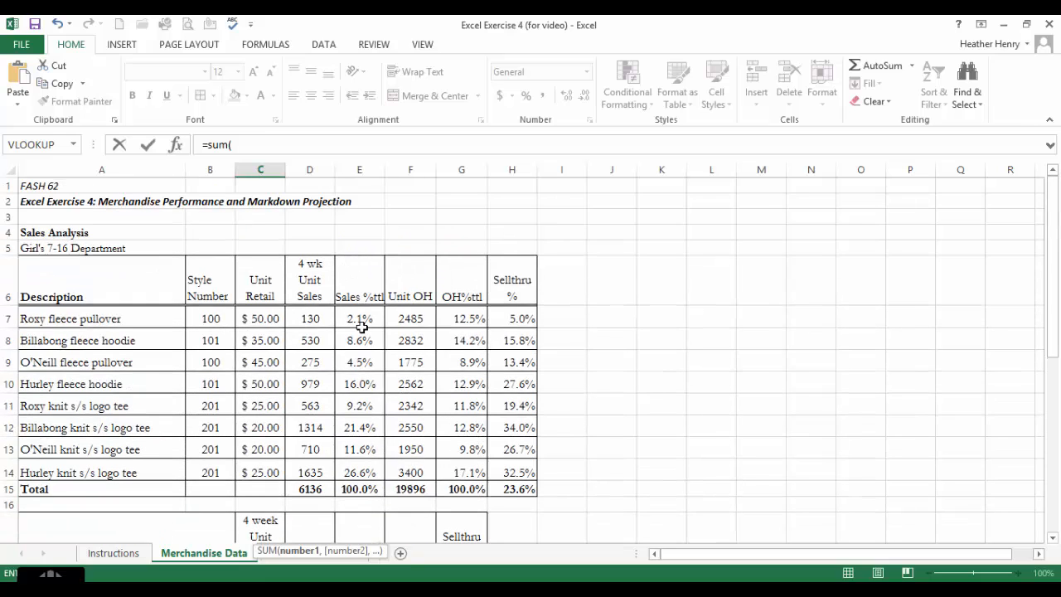
left_click(316, 405)
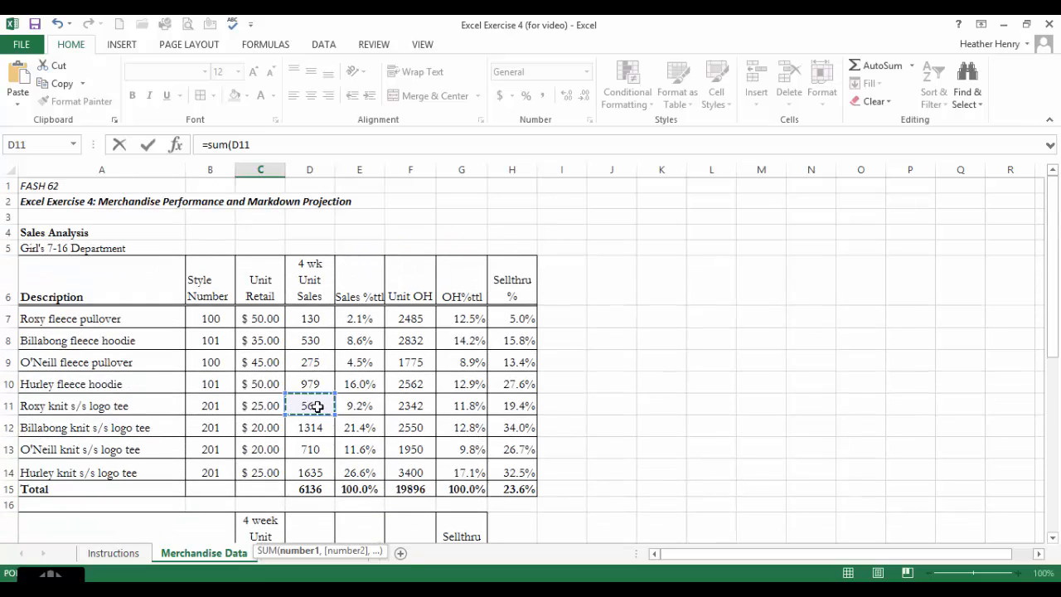
left_click_drag(318, 407, 320, 471)
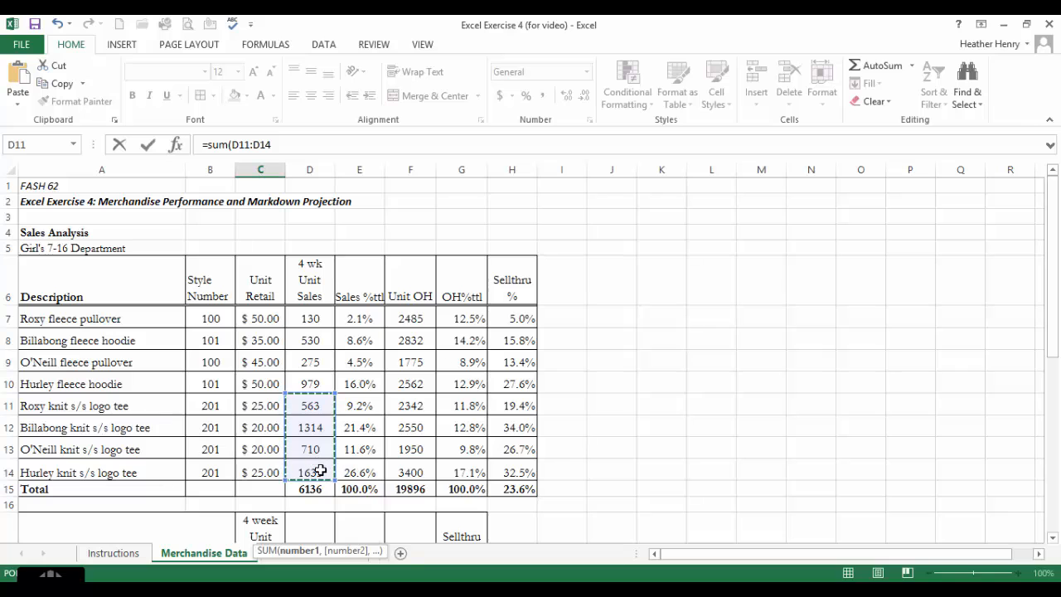
key("Return")
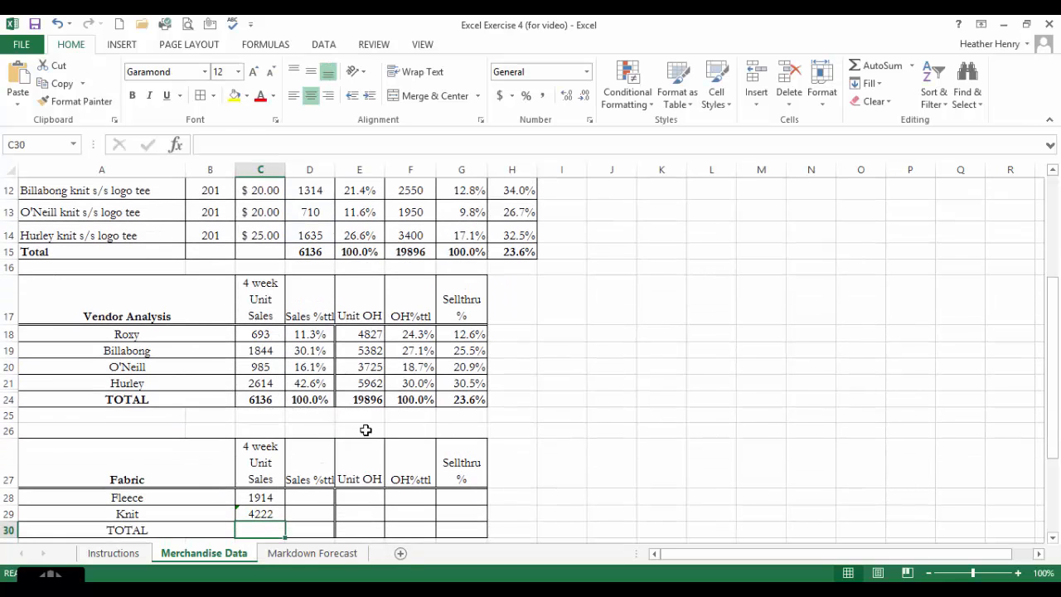
Step: Total the Fabric table's unit sales in C30 with =SUM(C28:C29) and make the total bold
left_click(876, 63)
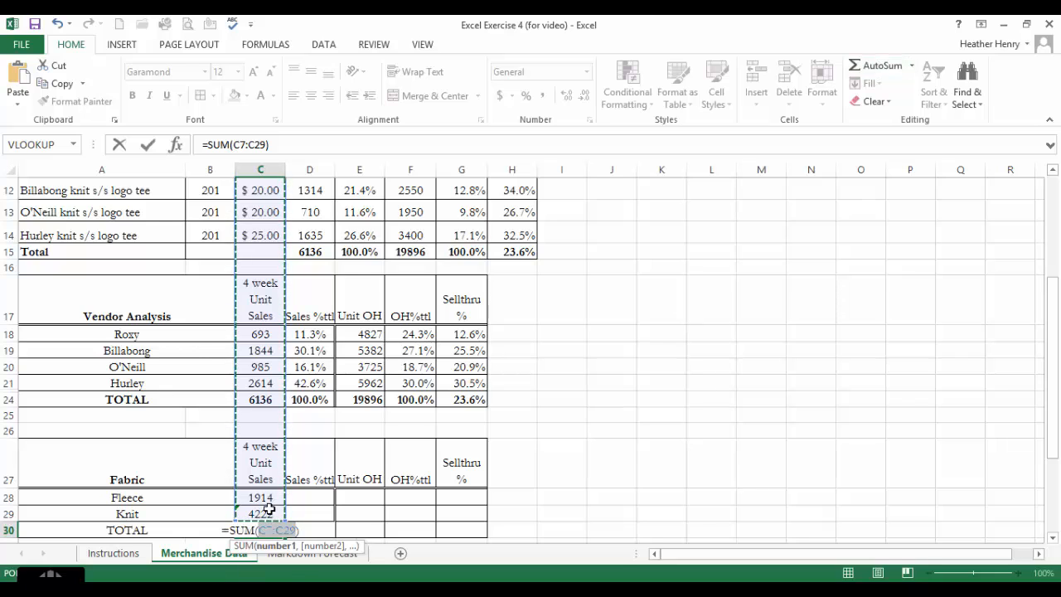
left_click_drag(275, 497, 277, 513)
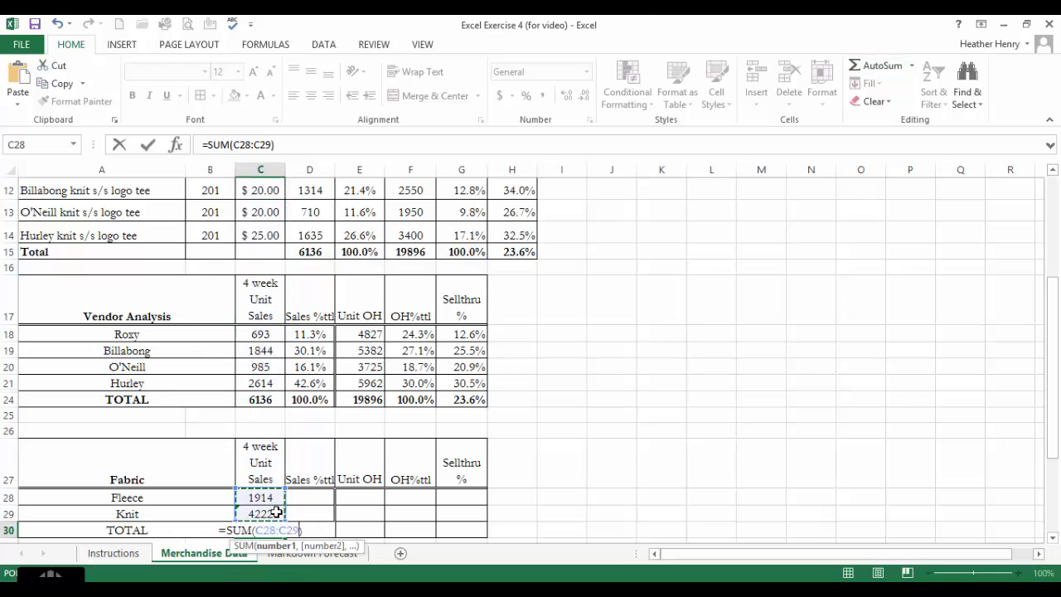
key("Return")
left_click(276, 509)
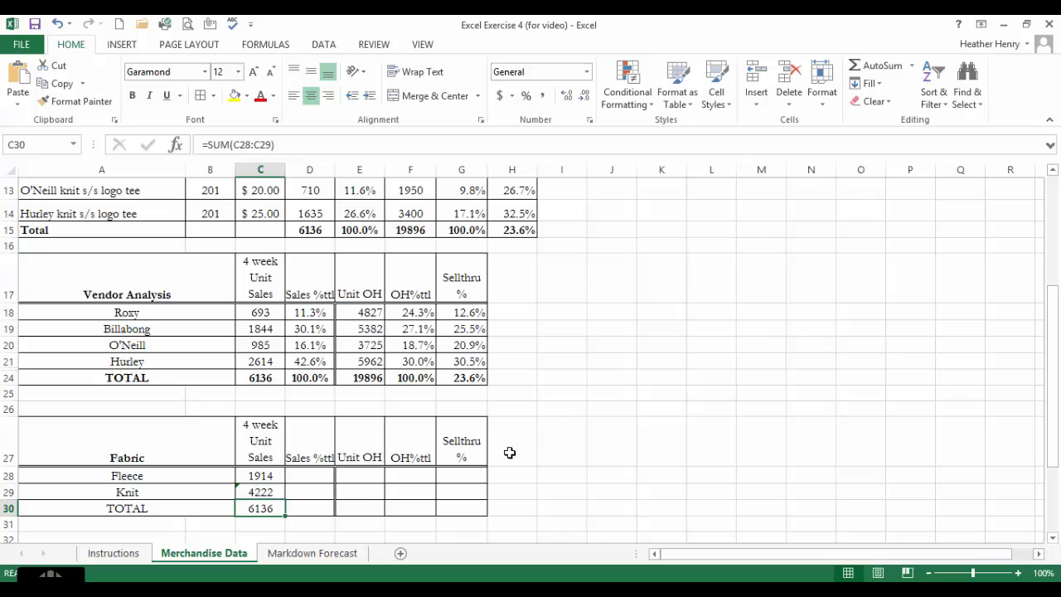
key("ctrl+b")
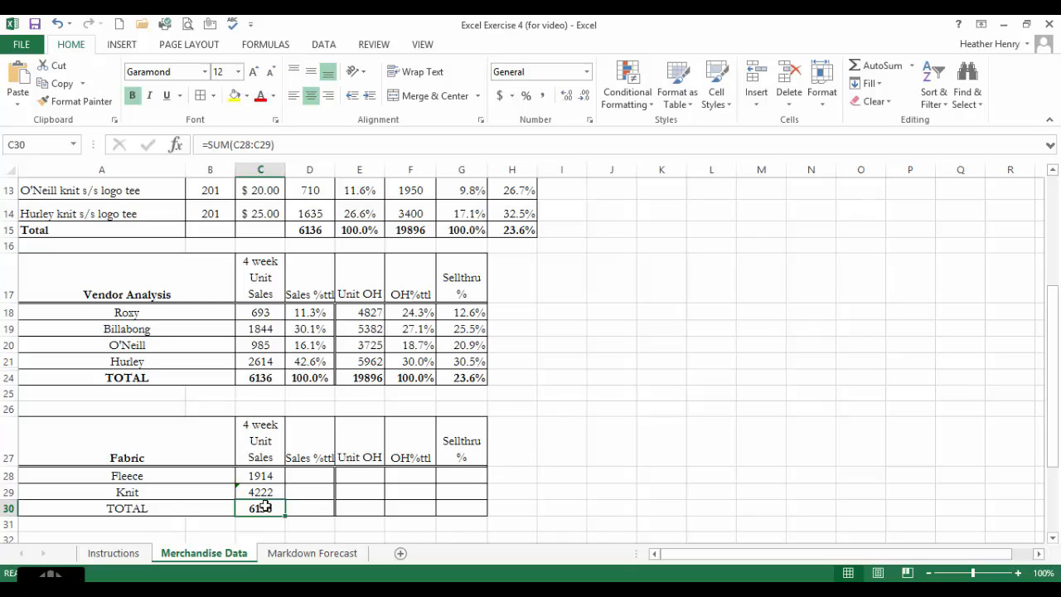
Step: Sum the four fleece items' on-hand units in E28 with =SUM(F7:F10)
left_click(353, 474)
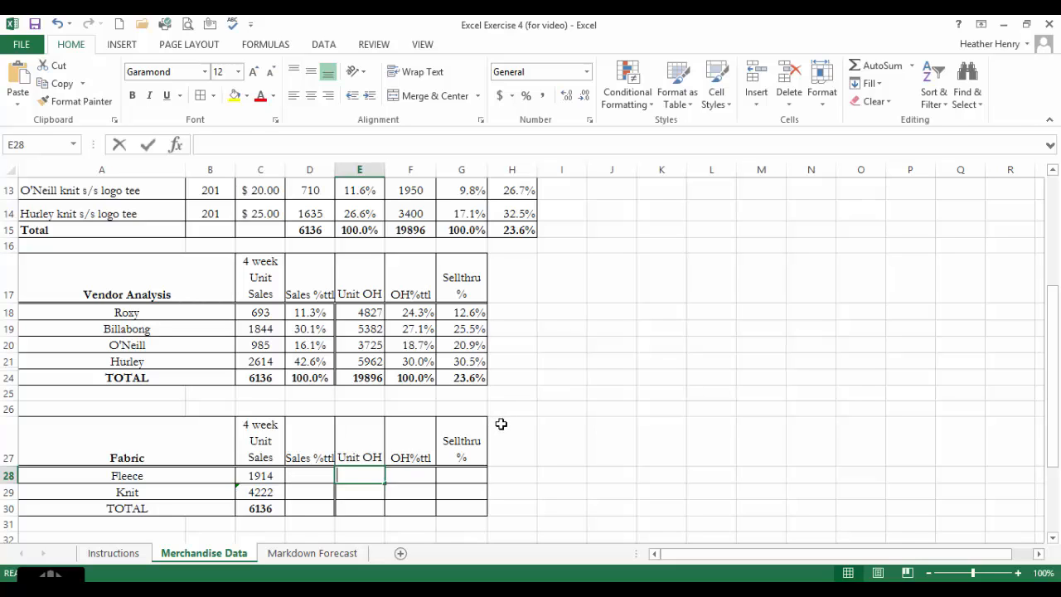
type("=sum(")
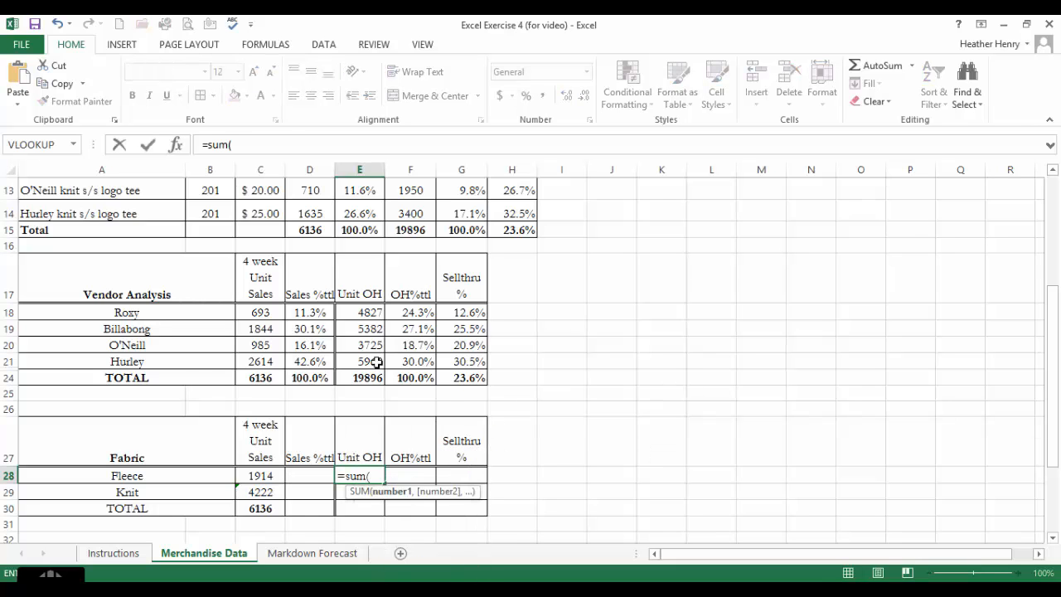
scroll(379, 362, "up", 4)
left_click_drag(431, 319, 426, 379)
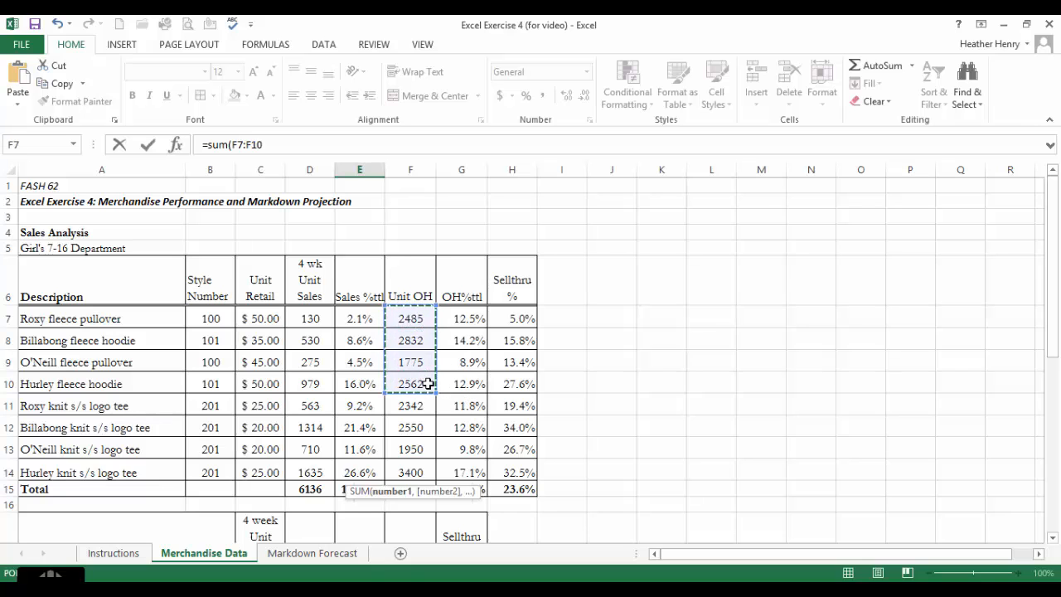
key("Return")
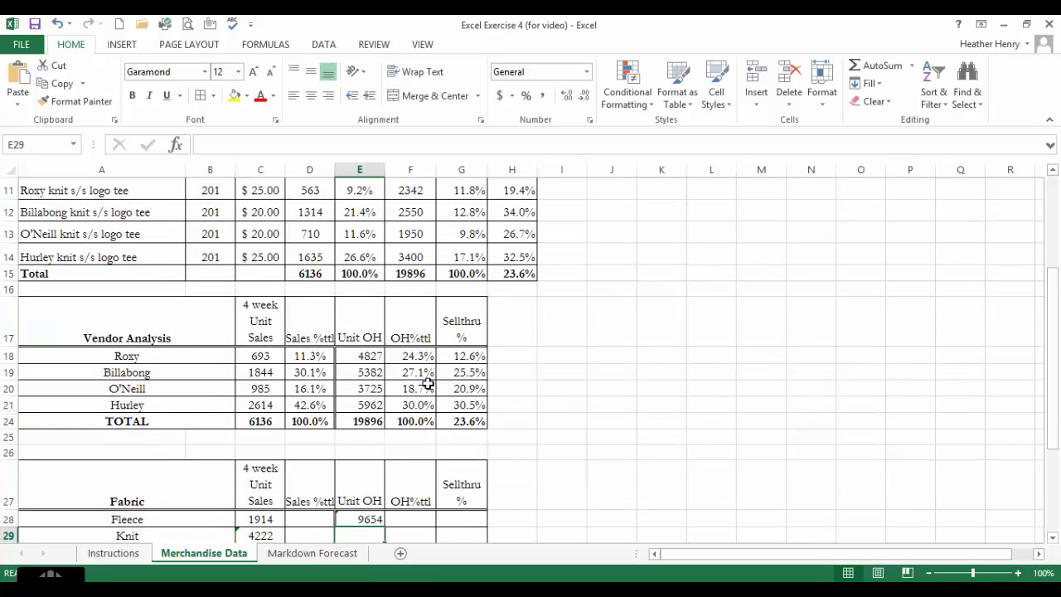
Step: Sum the four knit items' on-hand units in E29 with =SUM(F11:F14)
type("=sum(")
scroll(434, 309, "up", 1)
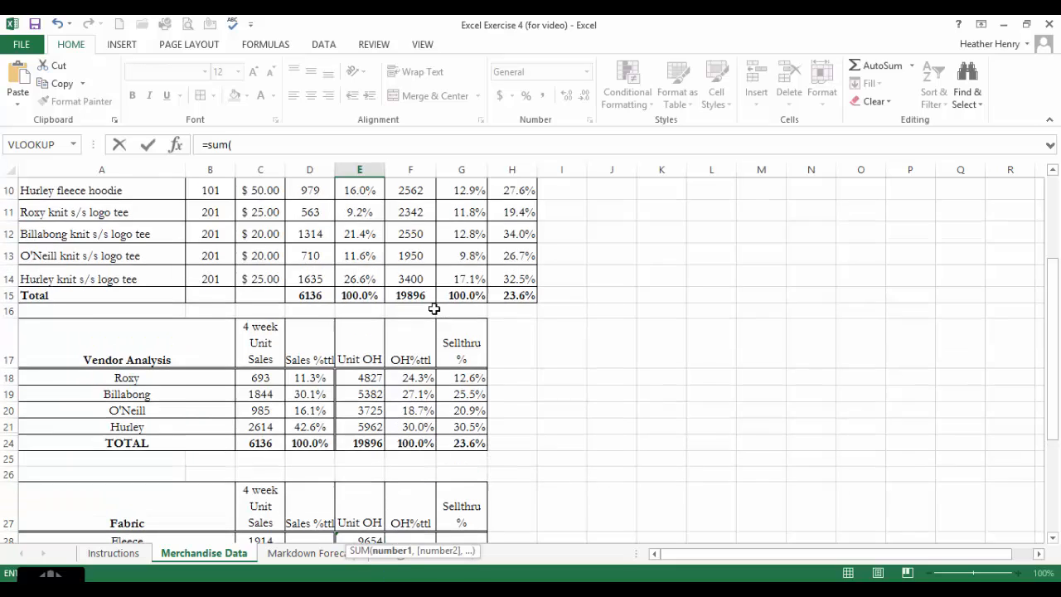
scroll(435, 308, "up", 2)
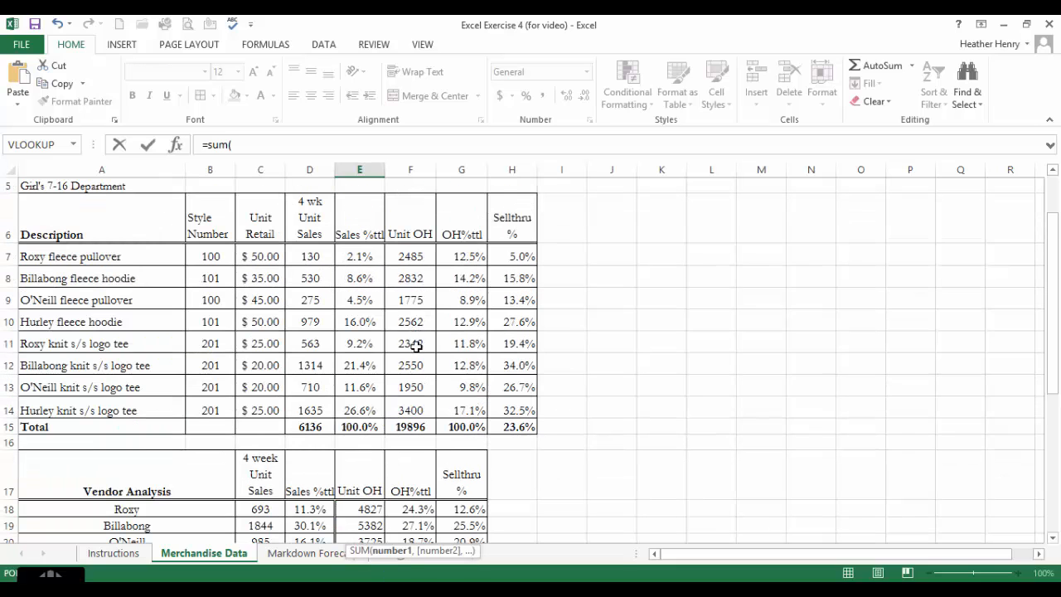
left_click_drag(416, 347, 417, 408)
key("Return")
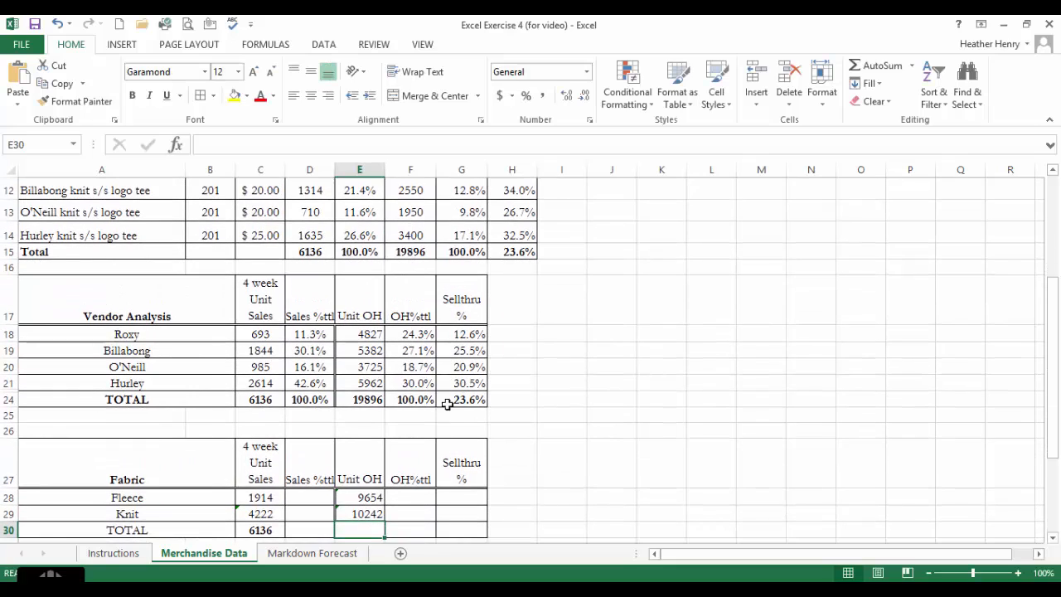
Step: Total the Fabric table's on-hand units in E30 with =SUM(E28:E29) and make the total bold
left_click(855, 66)
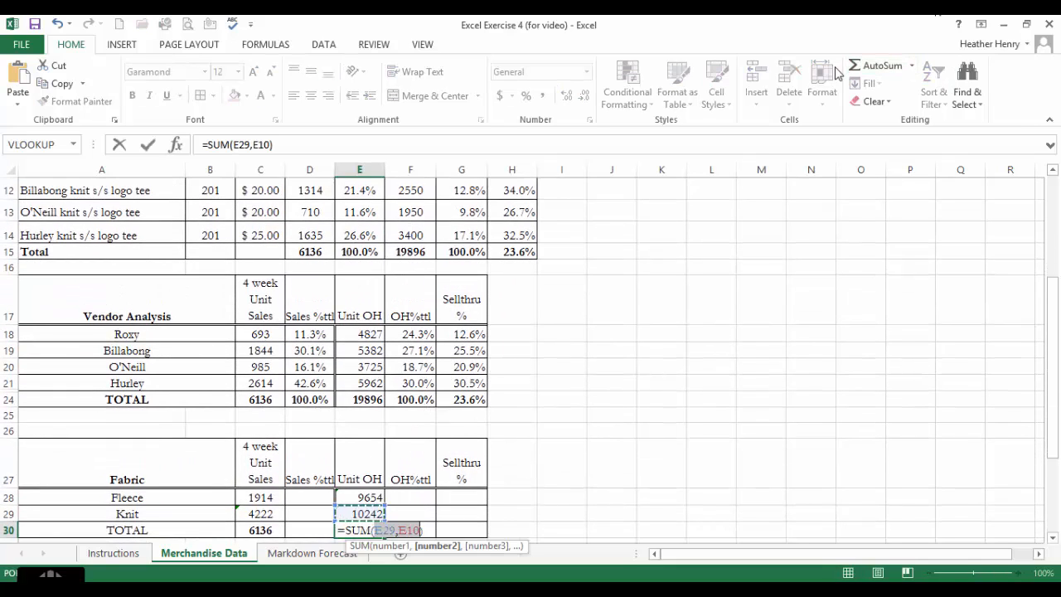
left_click(367, 506)
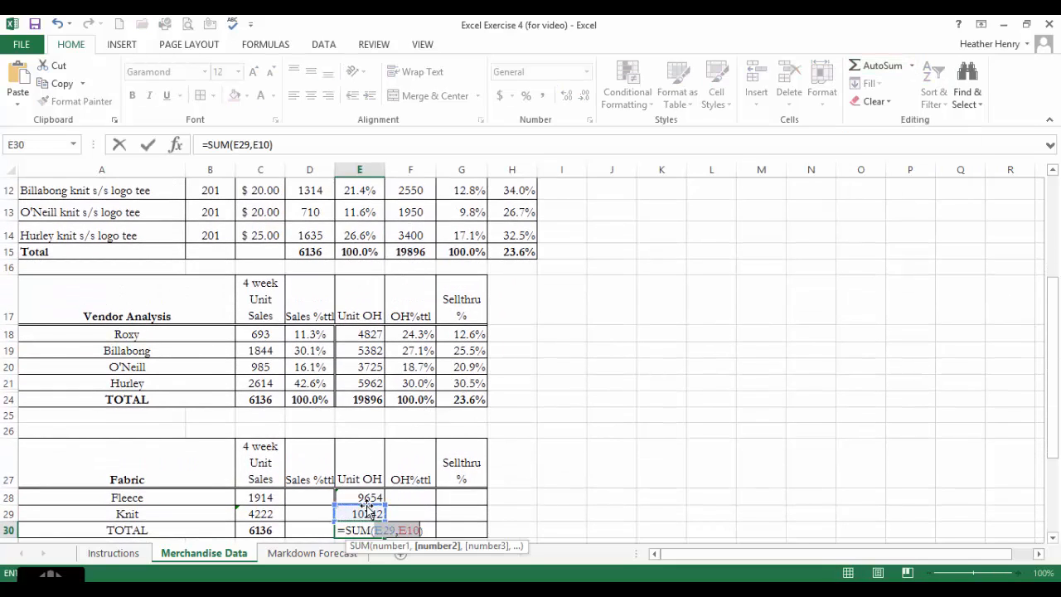
left_click_drag(372, 497, 375, 514)
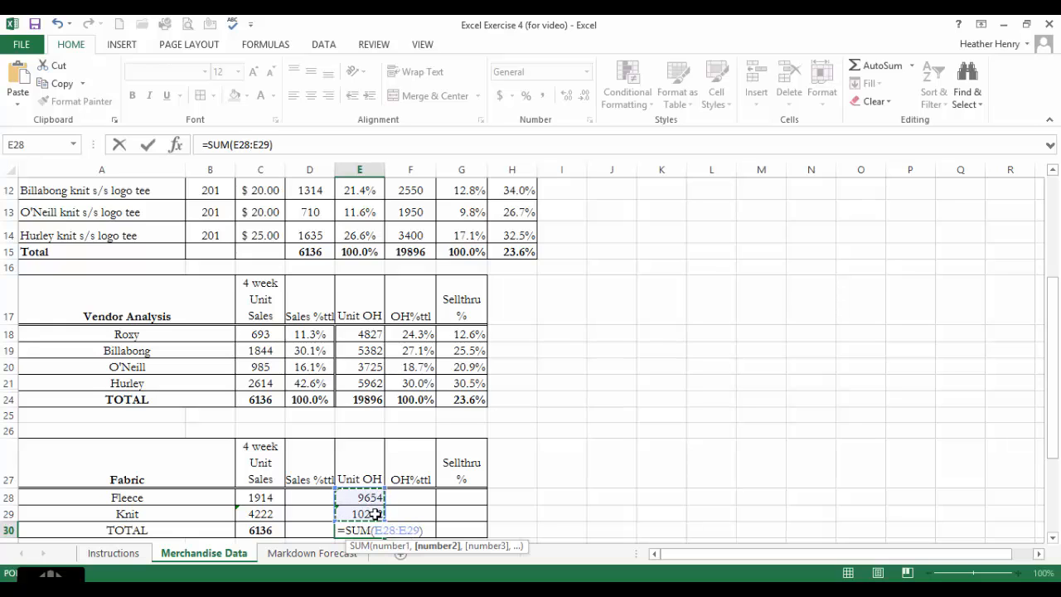
key("Return")
left_click(377, 510)
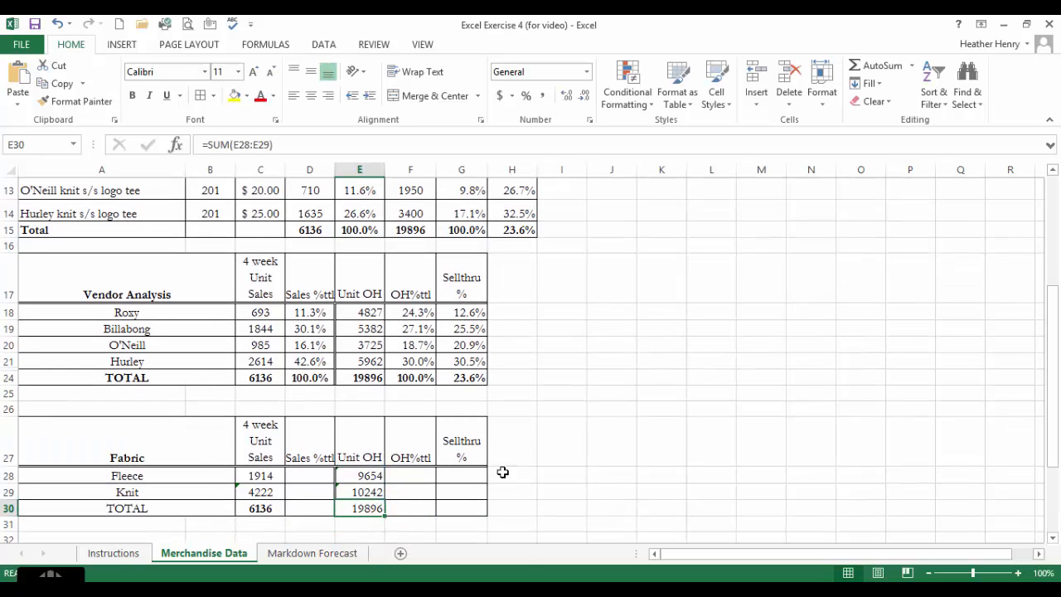
left_click(133, 96)
Step: Calculate Fleece's share of unit sales in D28 with =C28/$C$30 and copy the formula to D29 for Knit
left_click(318, 490)
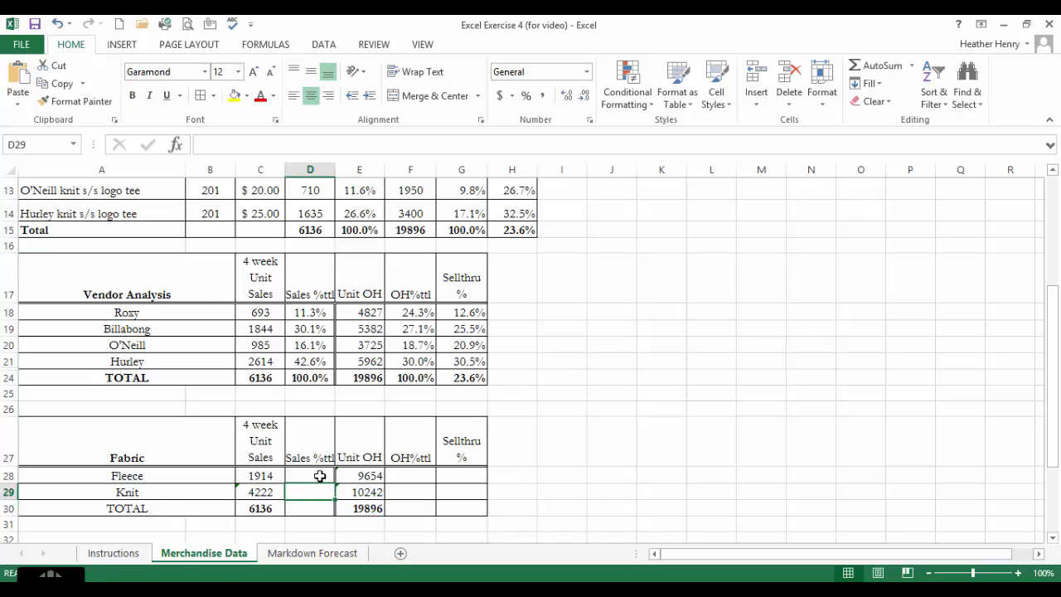
left_click(320, 476)
type("=")
left_click(257, 477)
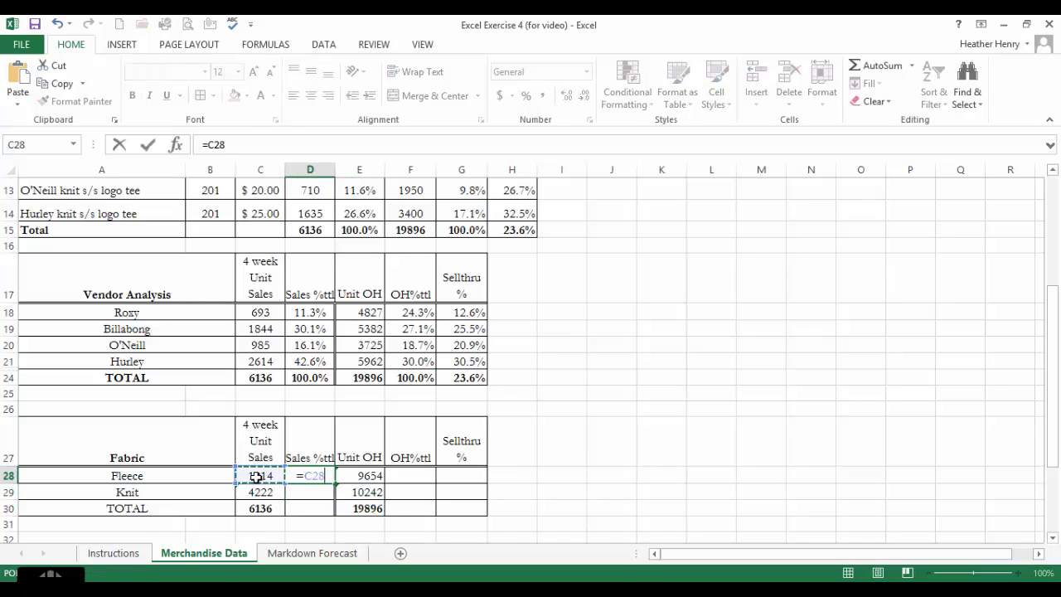
type("/")
left_click(265, 508)
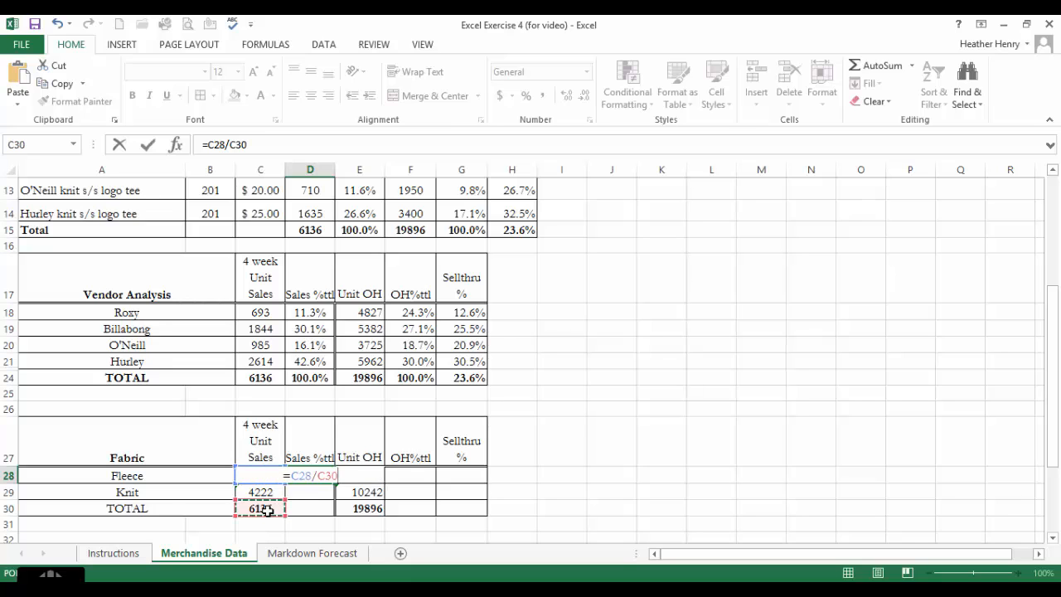
key("F4")
key("Return")
left_click(323, 476)
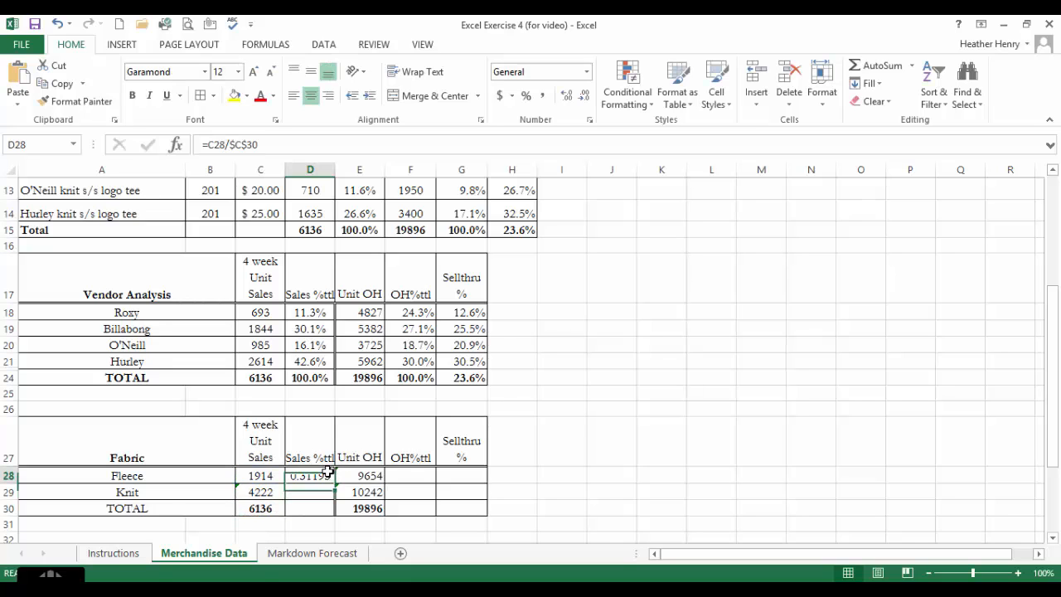
left_click_drag(328, 471, 332, 494)
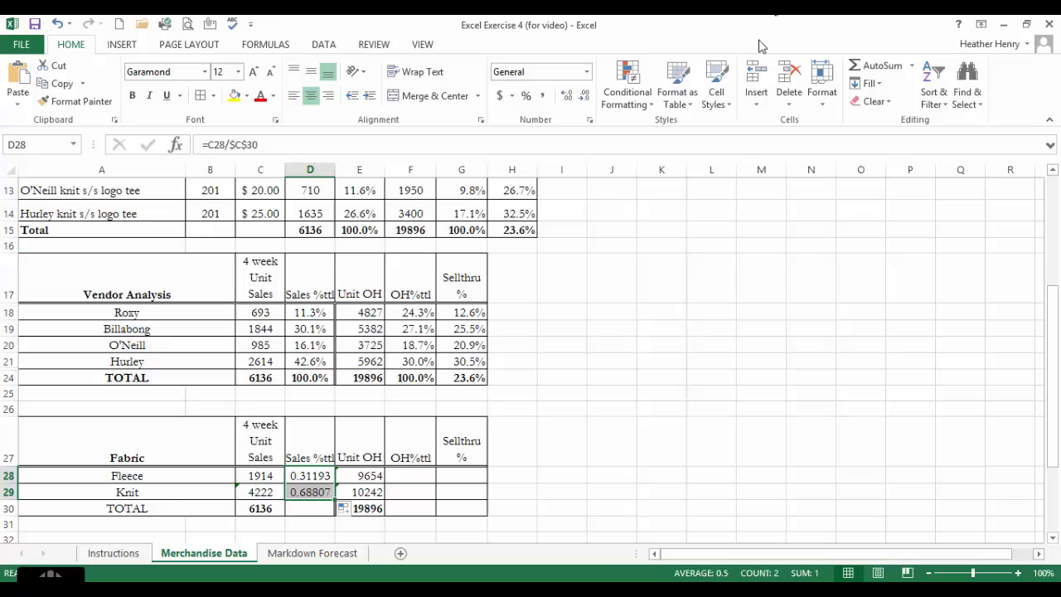
Step: Format D28:D29 as percentages with one decimal place and total them in D30 with =SUM(D28:D29)
left_click(526, 95)
left_click(566, 95)
left_click(319, 509)
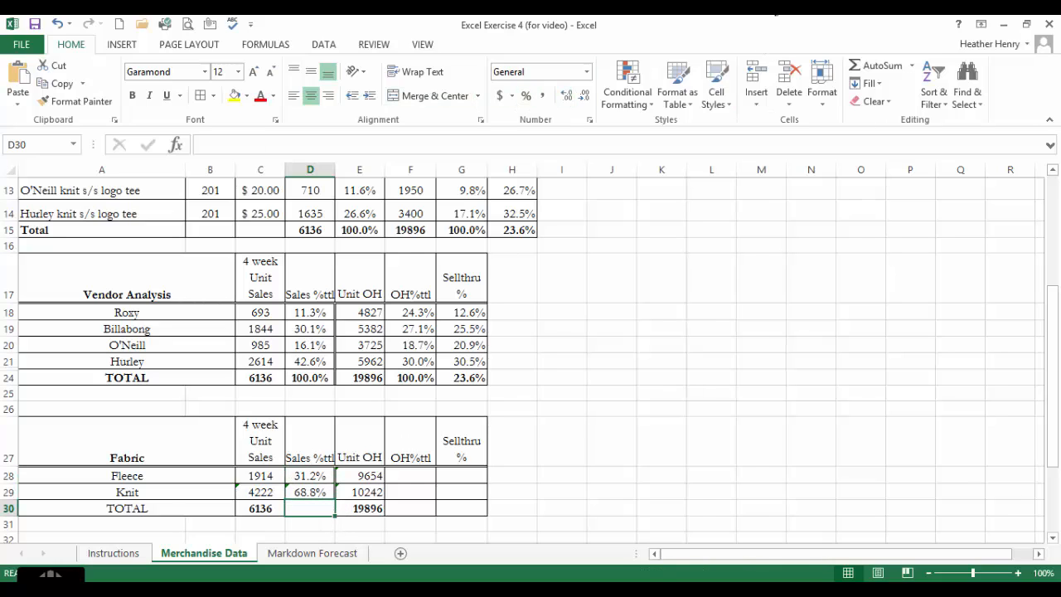
left_click(877, 65)
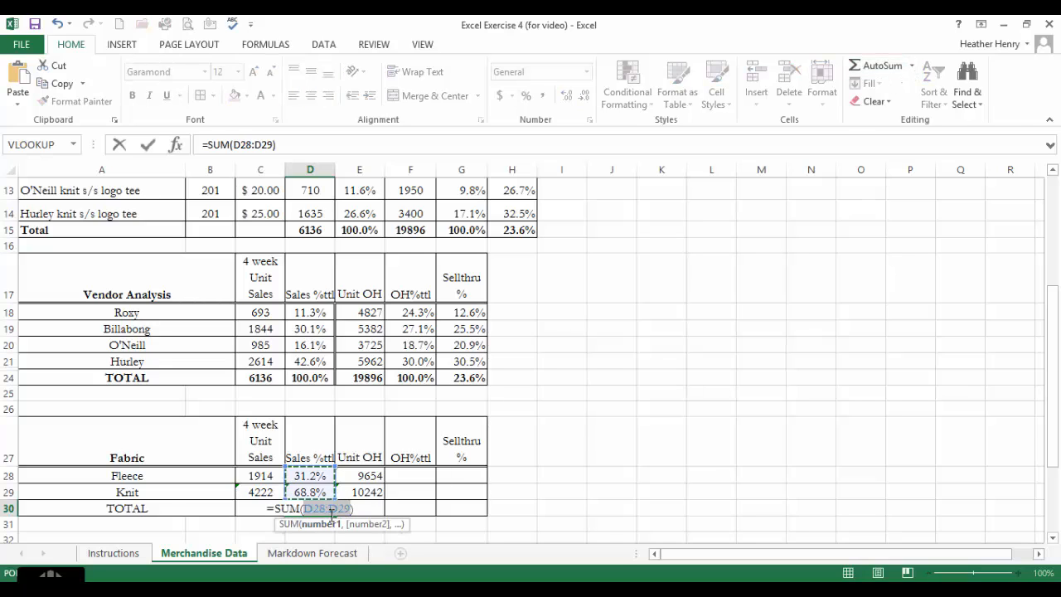
key("Return")
Step: Calculate Fleece's share of on-hand units in F28 with =E28/$E$30 and copy the formula to F29 for Knit
left_click(390, 478)
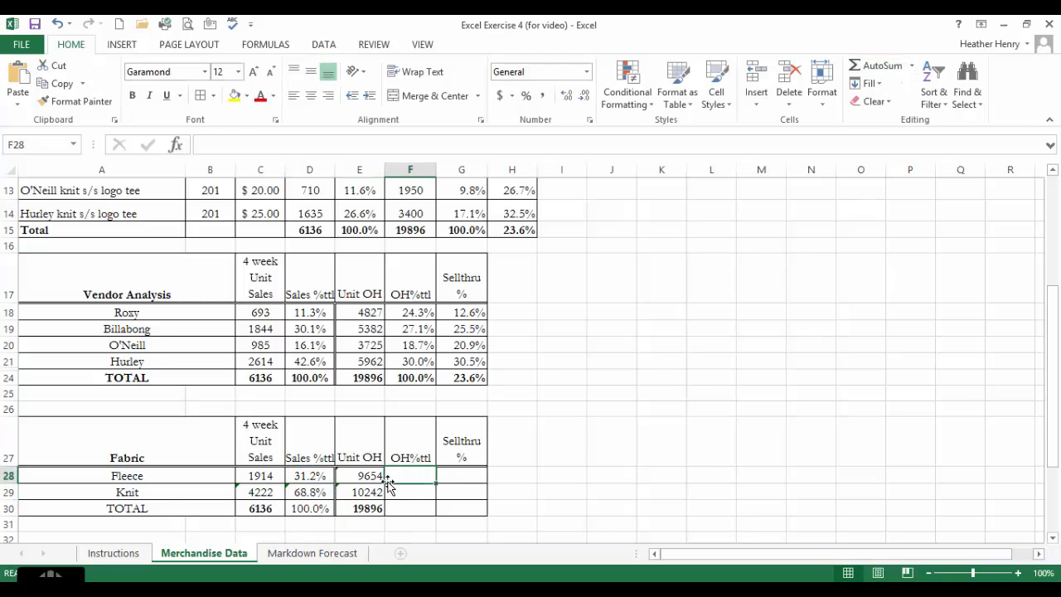
type("=")
left_click(375, 474)
type("/")
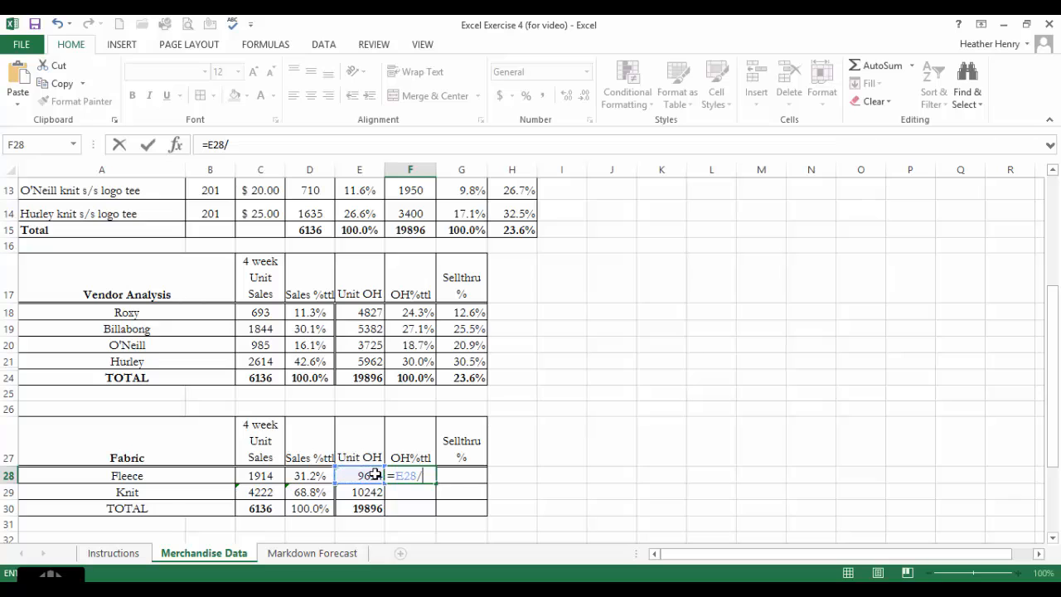
left_click(378, 507)
key("F4")
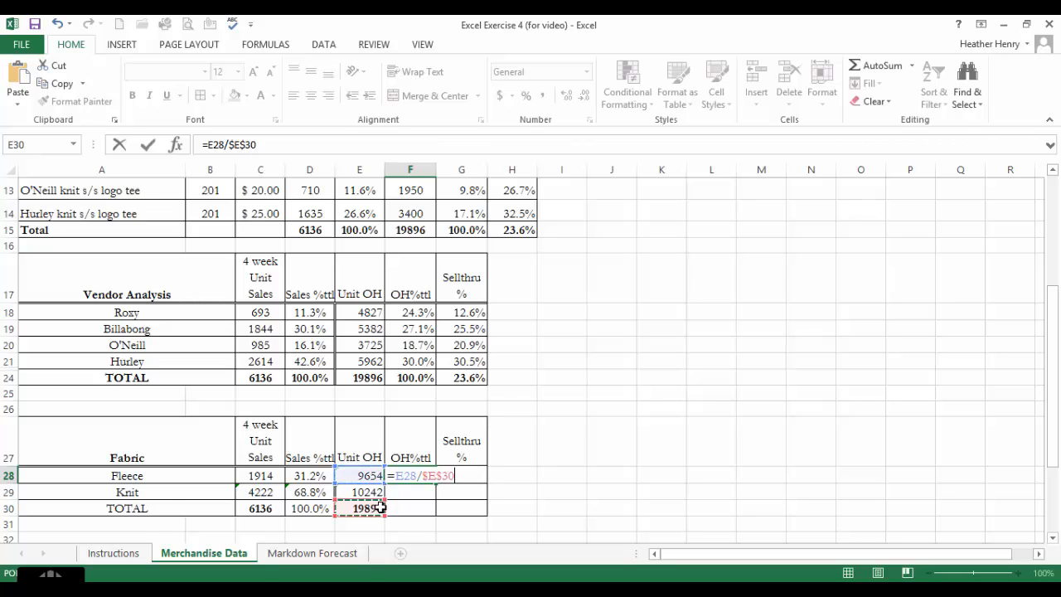
key("Return")
left_click(423, 475)
left_click(437, 489)
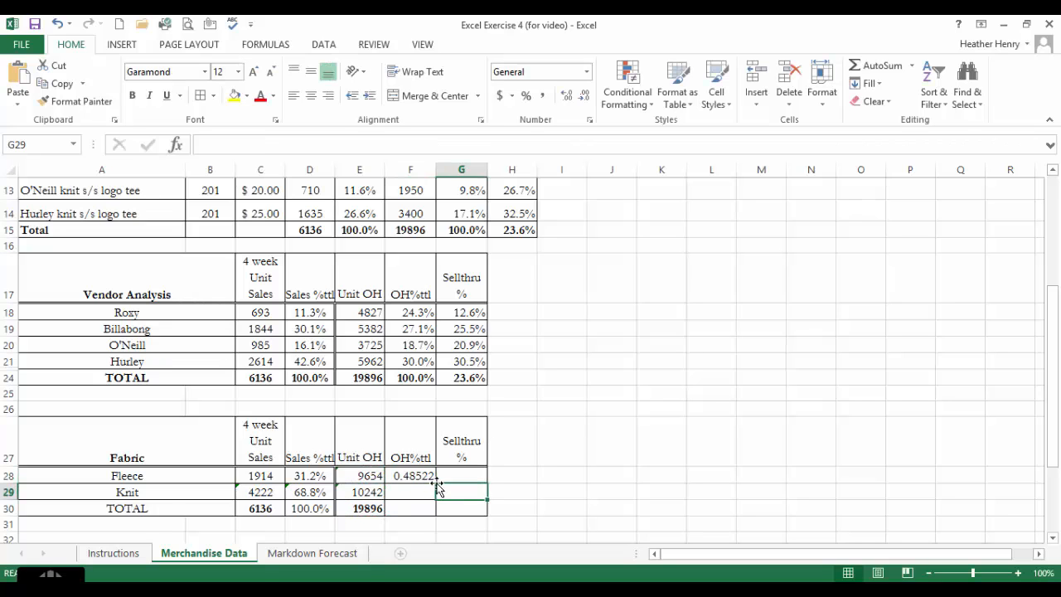
left_click(428, 478)
left_click_drag(436, 484, 433, 498)
Step: Total the on-hand shares in F30 with =SUM(F28:F29) and format F28:F30 as percentages with one decimal place
left_click(428, 509)
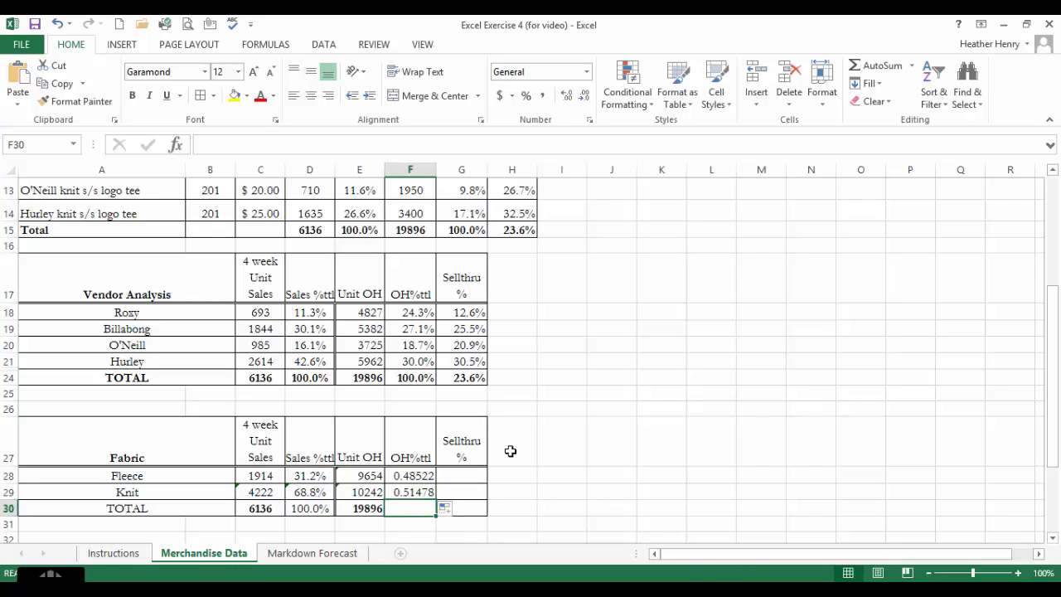
left_click(883, 68)
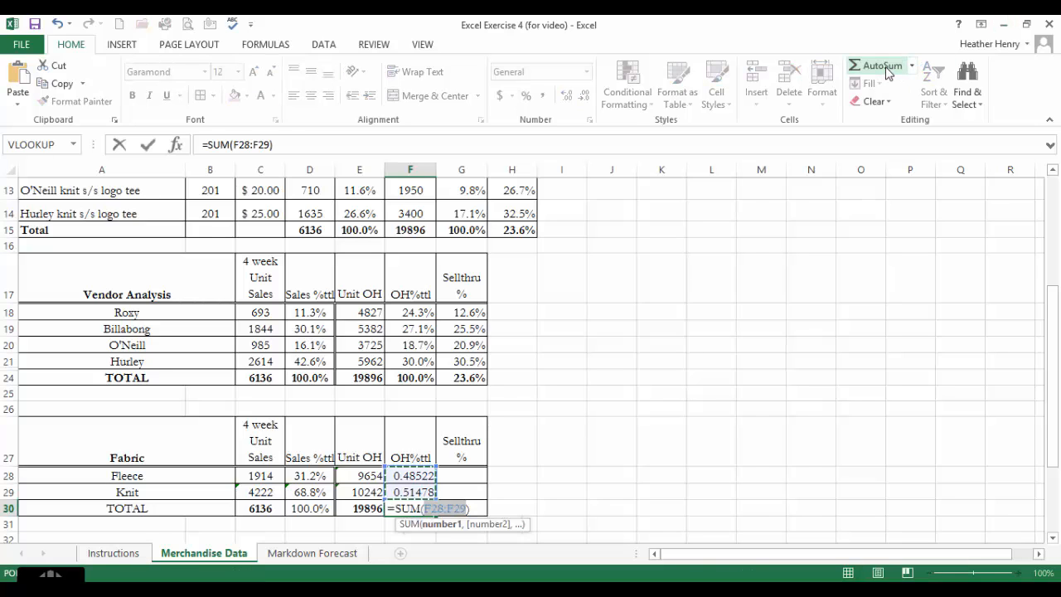
key("Return")
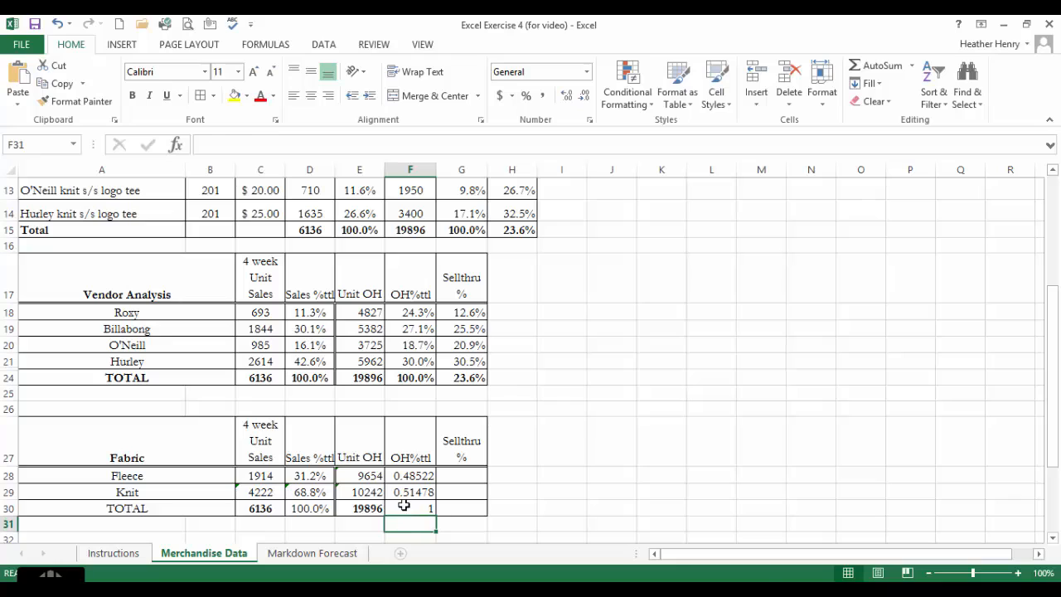
left_click_drag(404, 505, 410, 476)
left_click(525, 95)
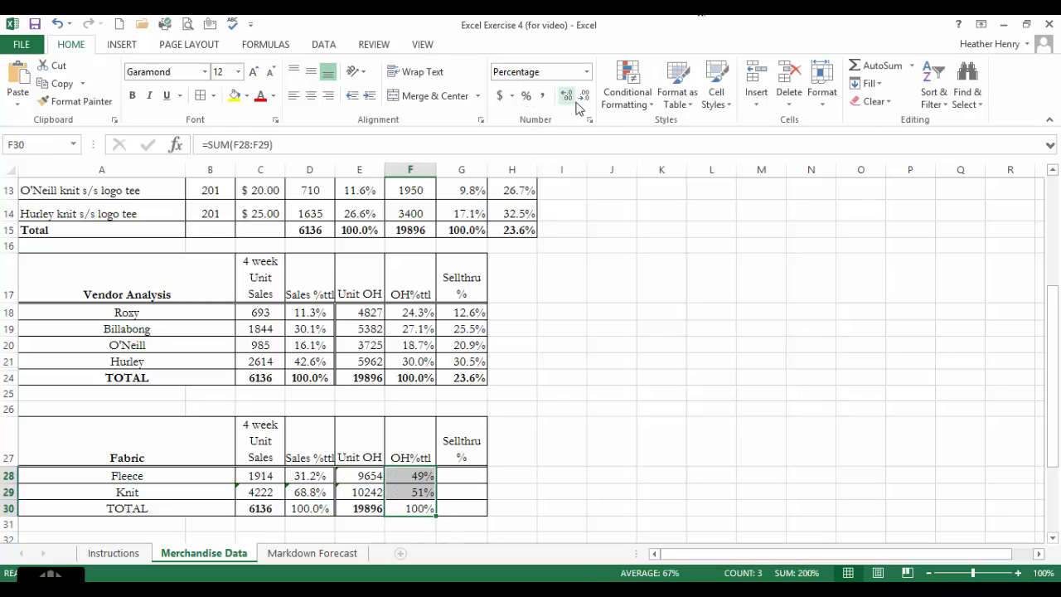
left_click(567, 96)
Step: Calculate Fleece's sell-through in G28 with =C28/(C28+E28)
left_click(473, 471)
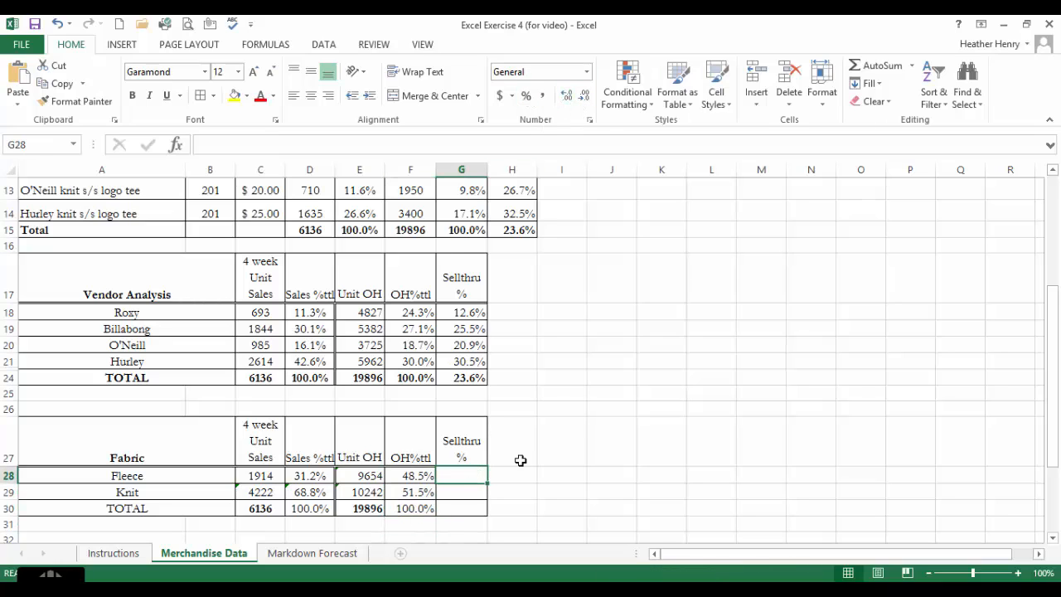
type("=")
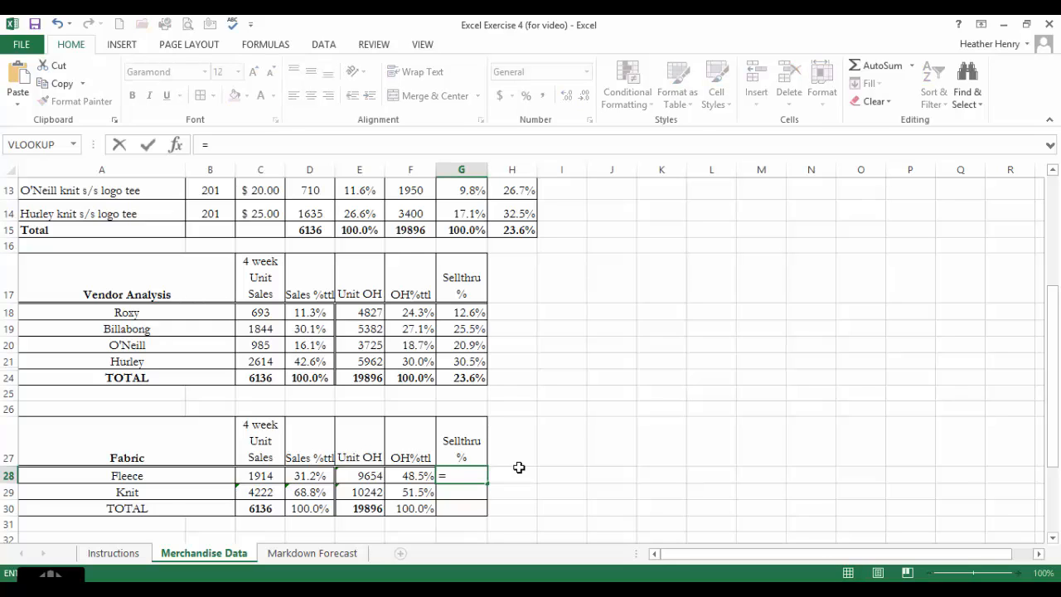
left_click(254, 475)
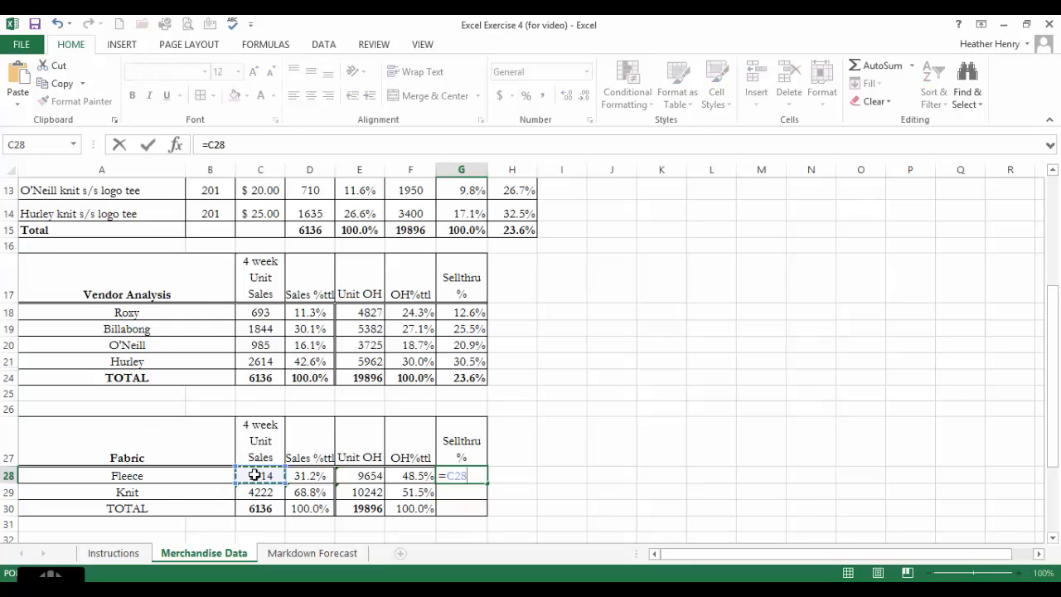
type("/(")
left_click(254, 475)
type("+")
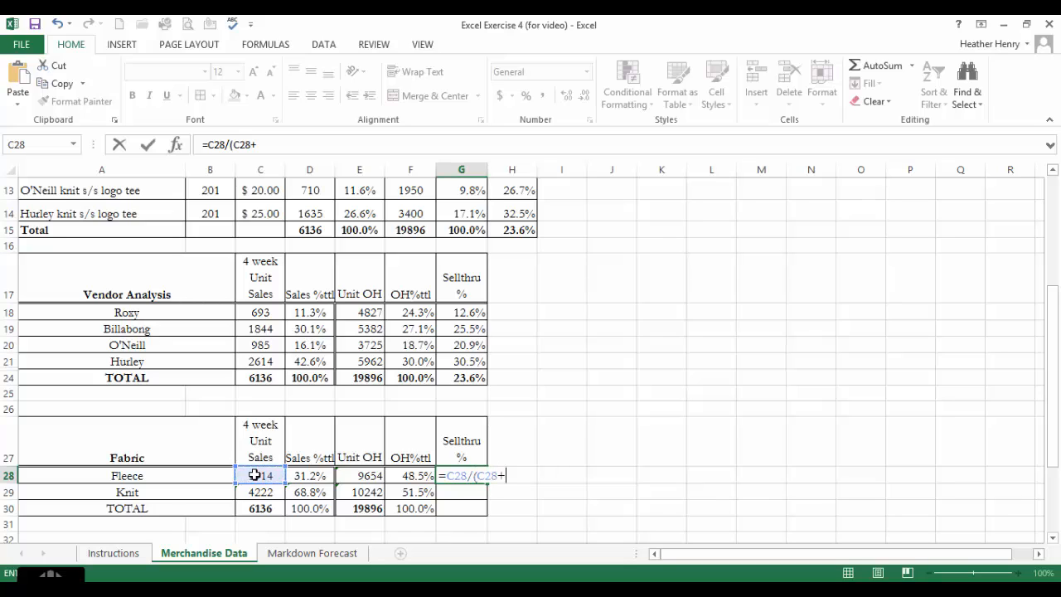
left_click(362, 479)
type(")")
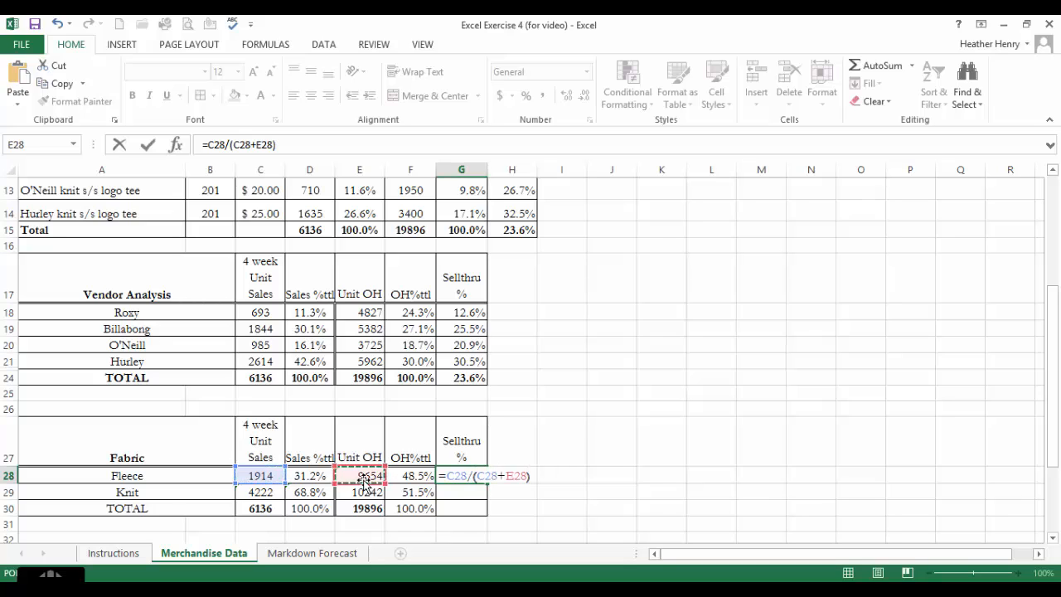
key("Return")
Step: Copy the Fleece sell-through formula down to G29:G30 and format G28:G30 as percentages with one decimal place
left_click(481, 478)
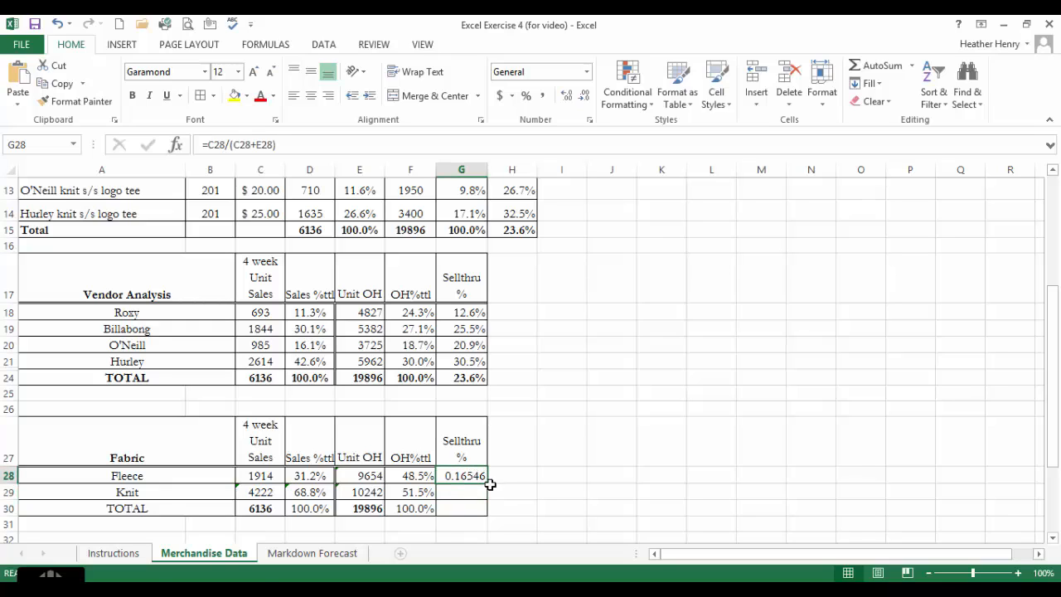
left_click_drag(490, 484, 489, 516)
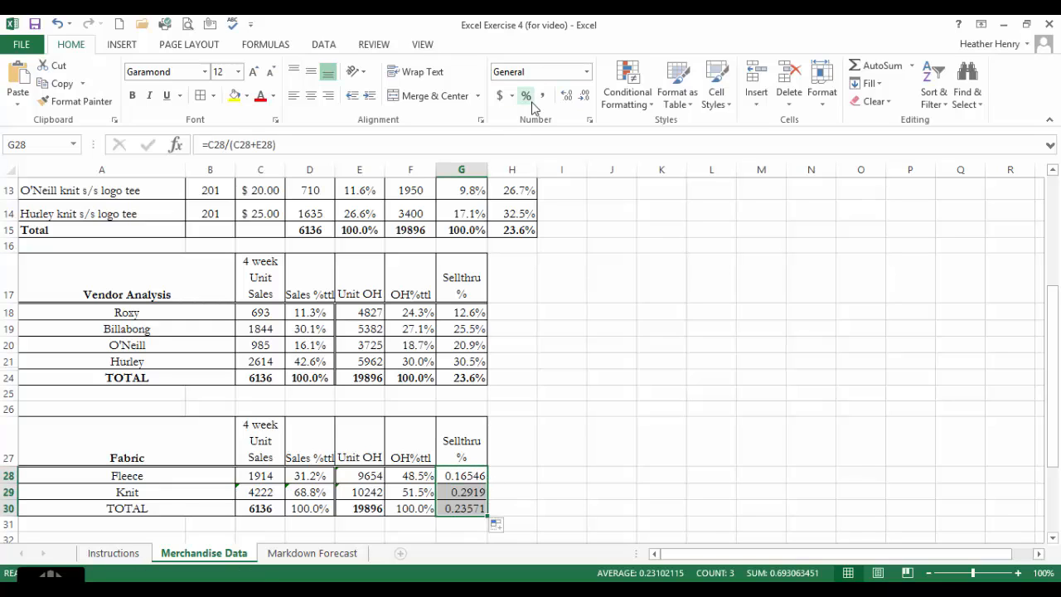
left_click(525, 95)
left_click(566, 96)
left_click(561, 439)
Step: Make the Fabric table's total figures in C30:G30 bold
left_click(403, 493)
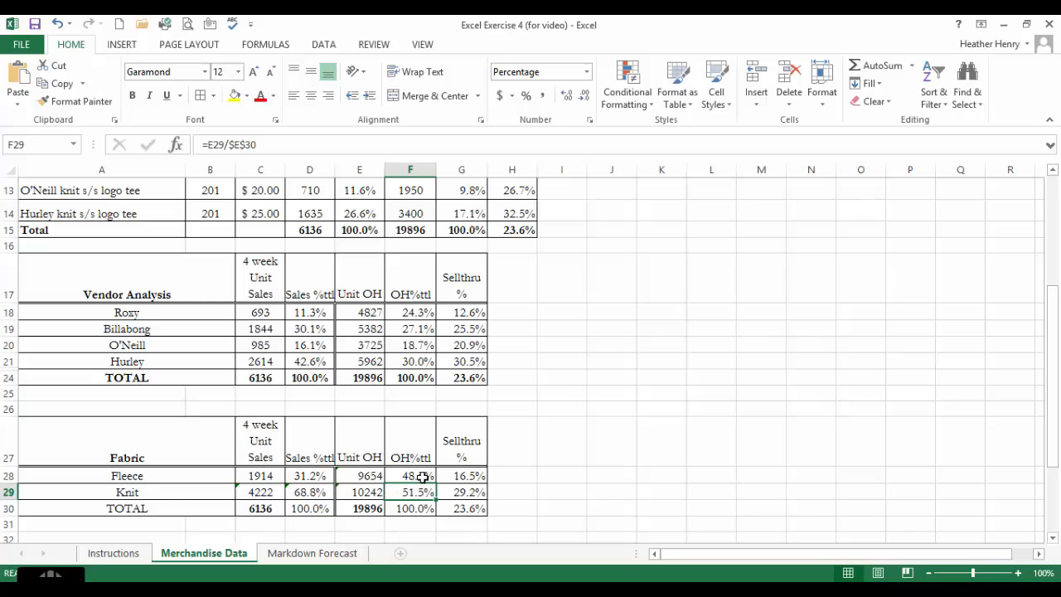
left_click(406, 475)
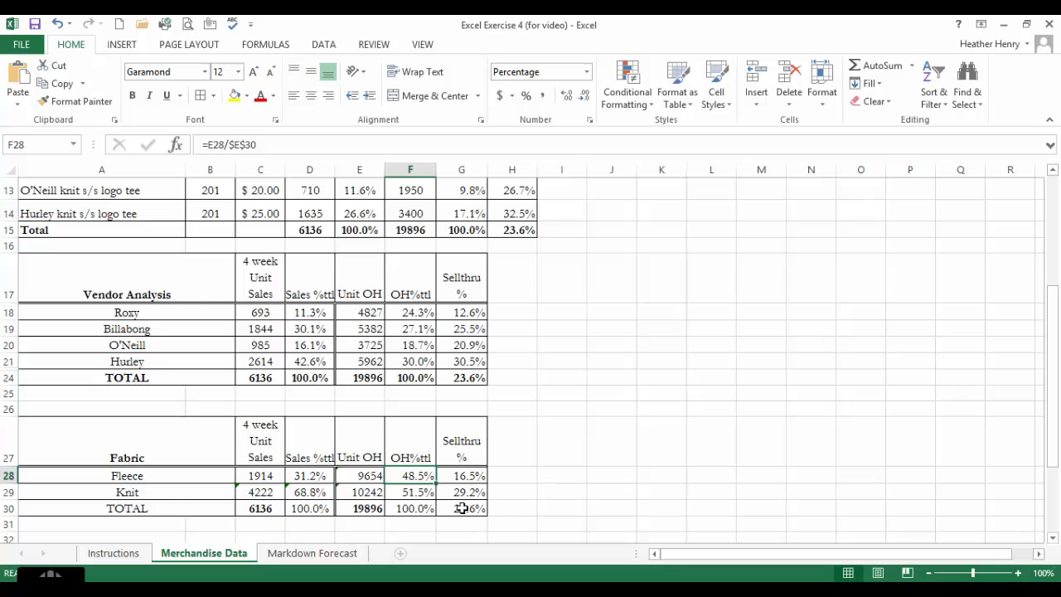
left_click_drag(463, 508, 258, 503)
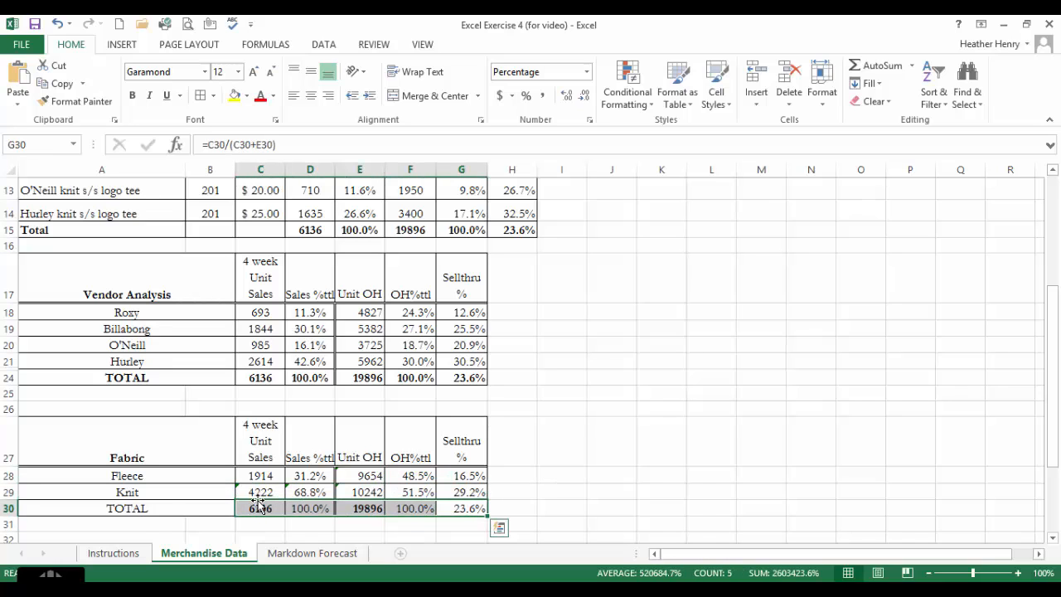
left_click(258, 504)
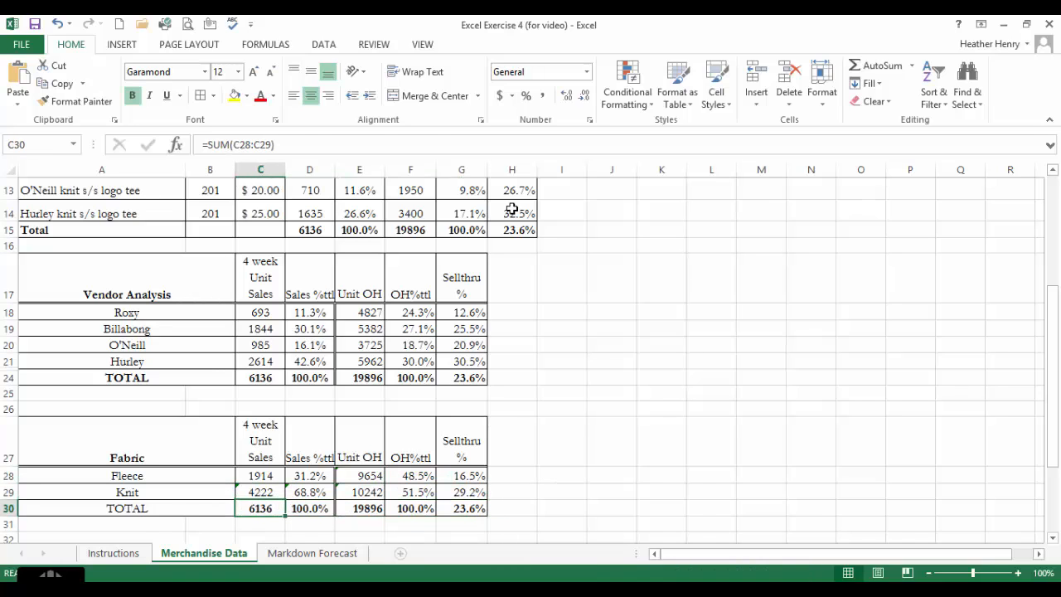
Step: Label the first two rows of the Class table Pullover in A34 and Hoodie in A35
scroll(491, 237, "down", 2)
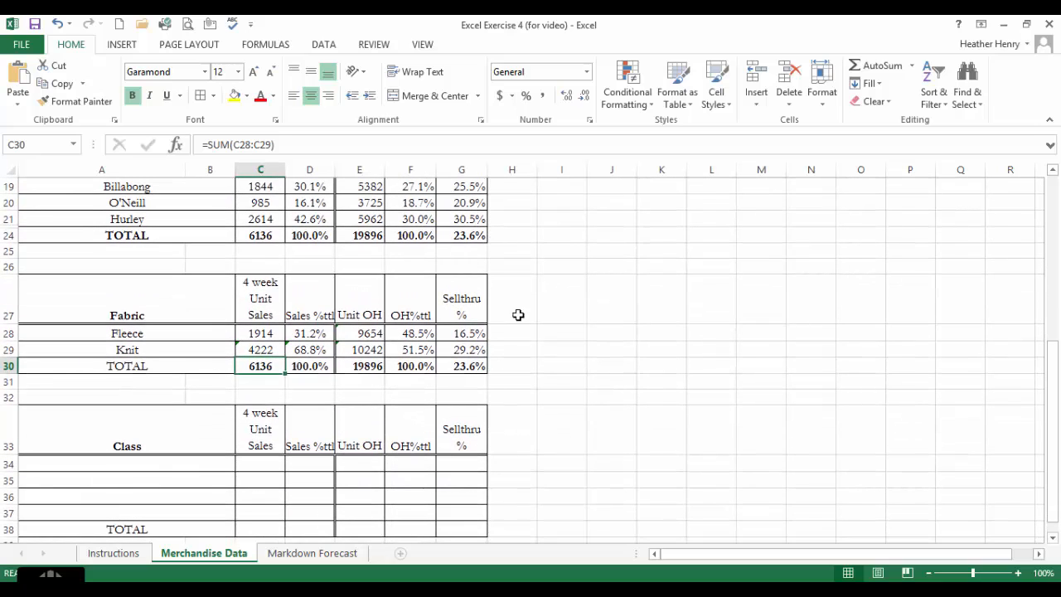
left_click(151, 465)
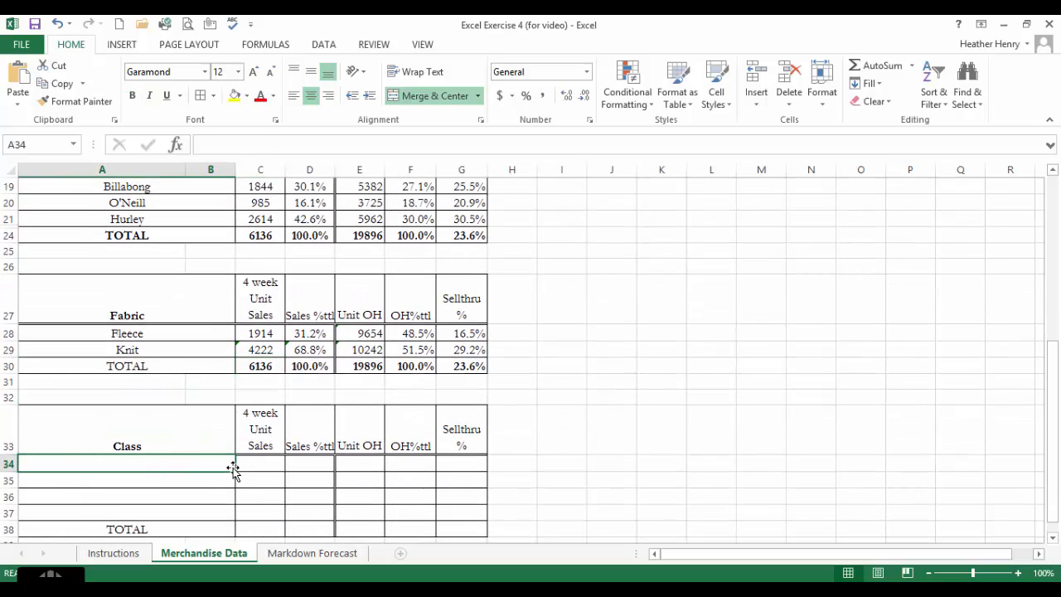
scroll(218, 466, "up", 5)
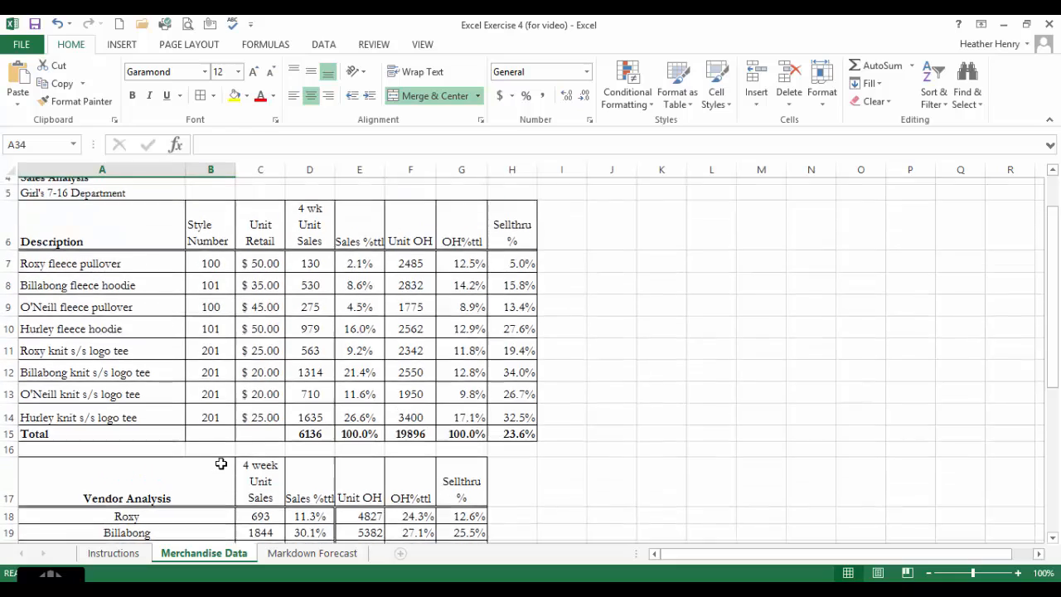
scroll(219, 464, "down", 5)
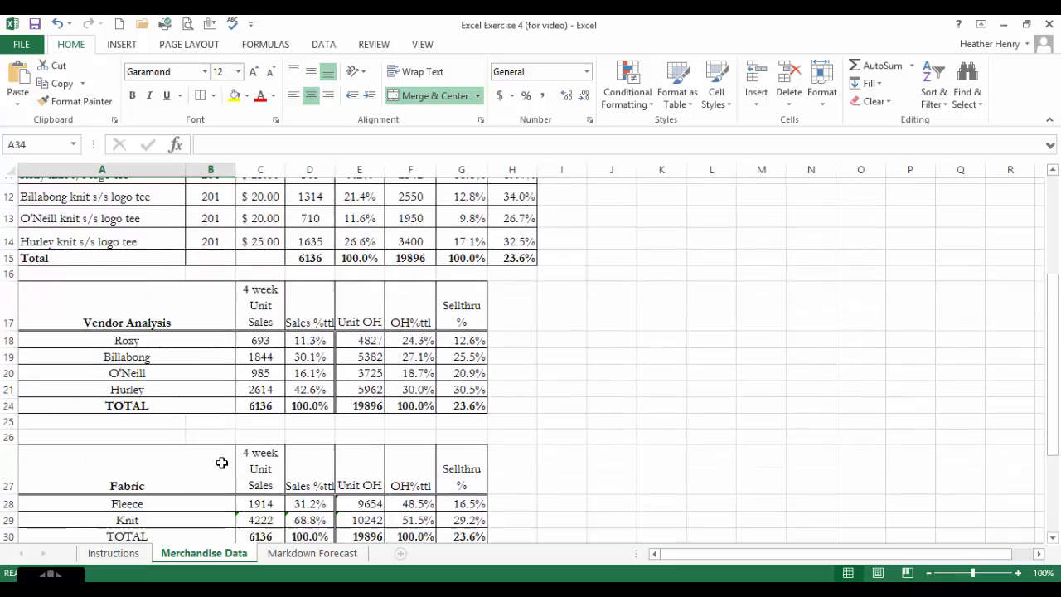
type("Cl")
key("BackSpace")
key("BackSpace")
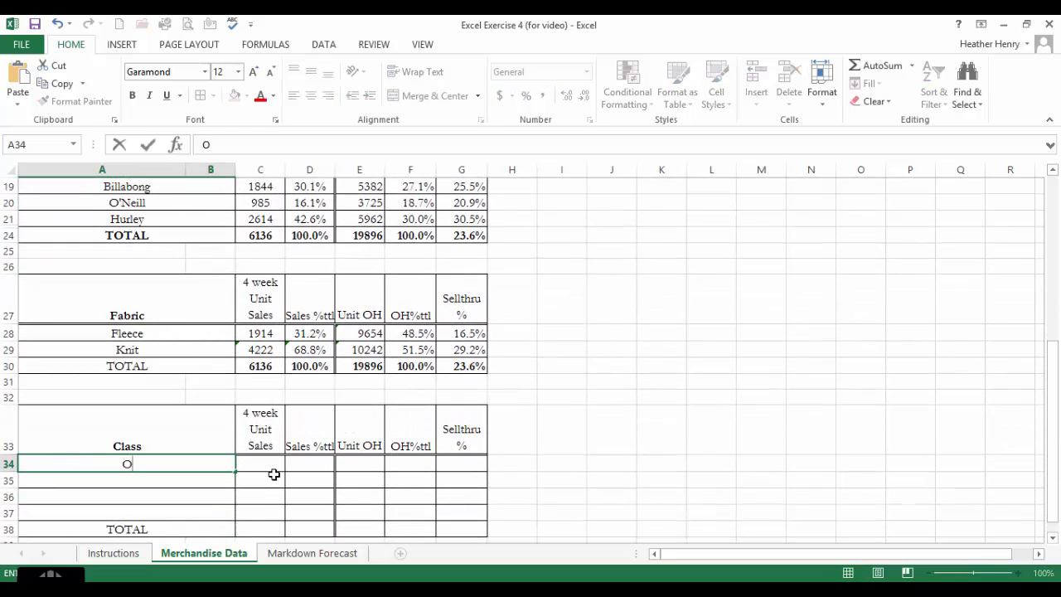
type("Pullover")
key("Return")
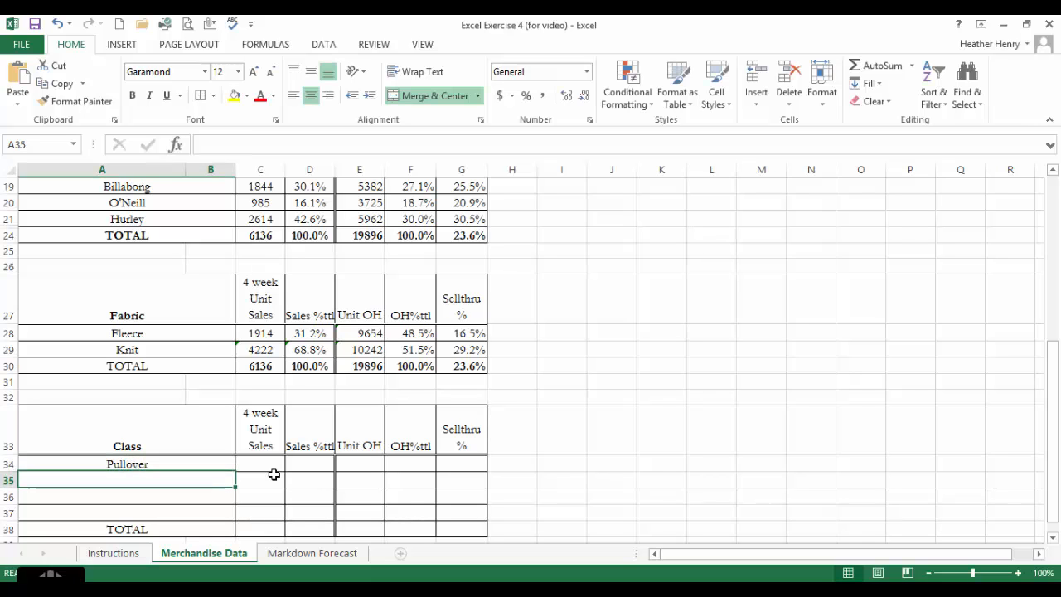
type("Hoodie")
key("Return")
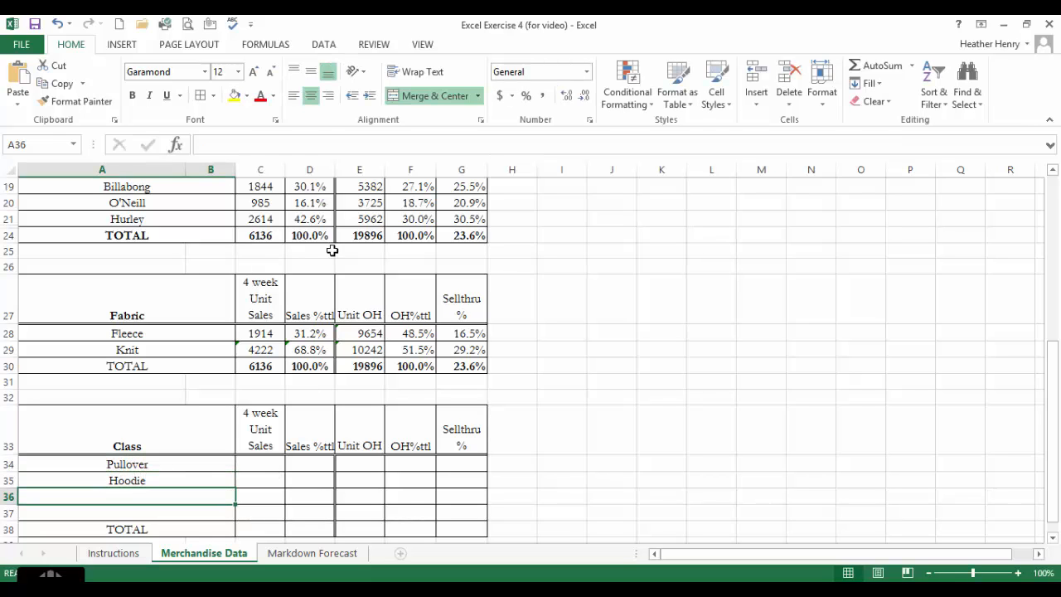
Step: Check the product descriptions in the Sales Analysis table and enter Logo Tees as the third class in A36
scroll(340, 265, "up", 4)
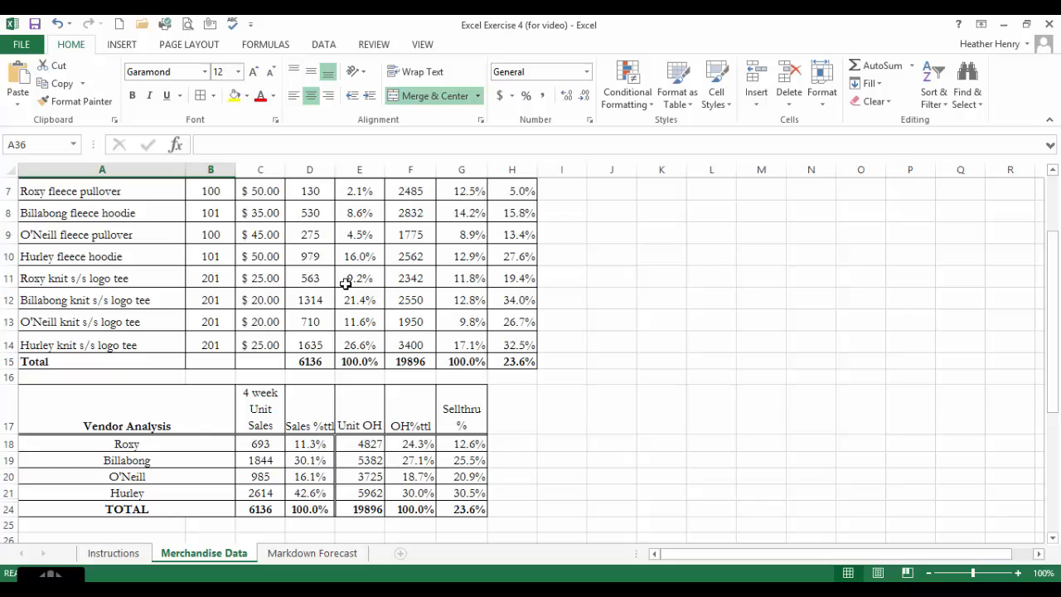
scroll(345, 284, "down", 4)
scroll(344, 284, "up", 4)
scroll(345, 284, "up", 1)
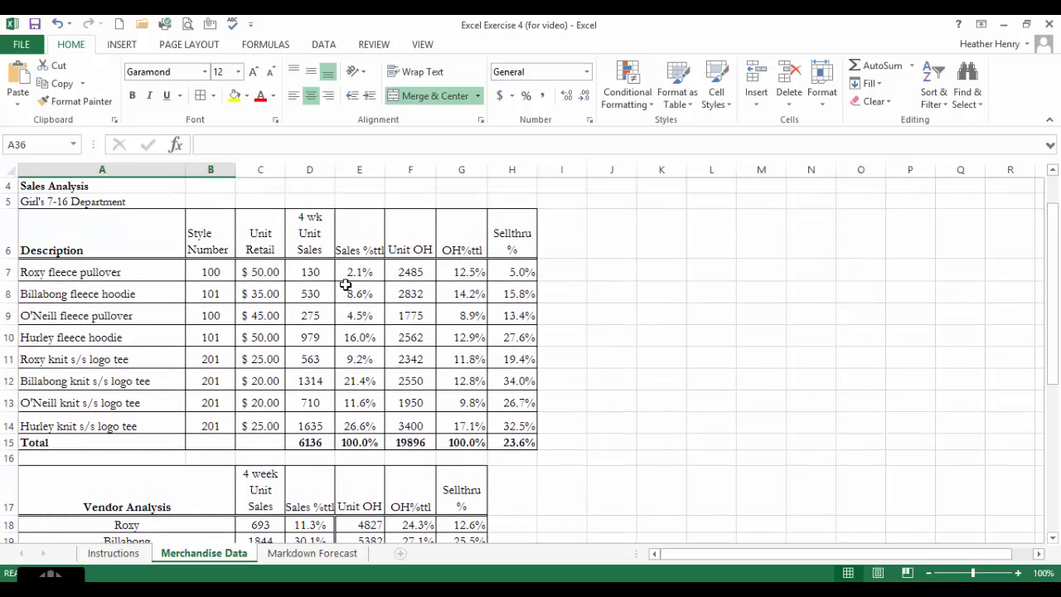
scroll(345, 283, "down", 7)
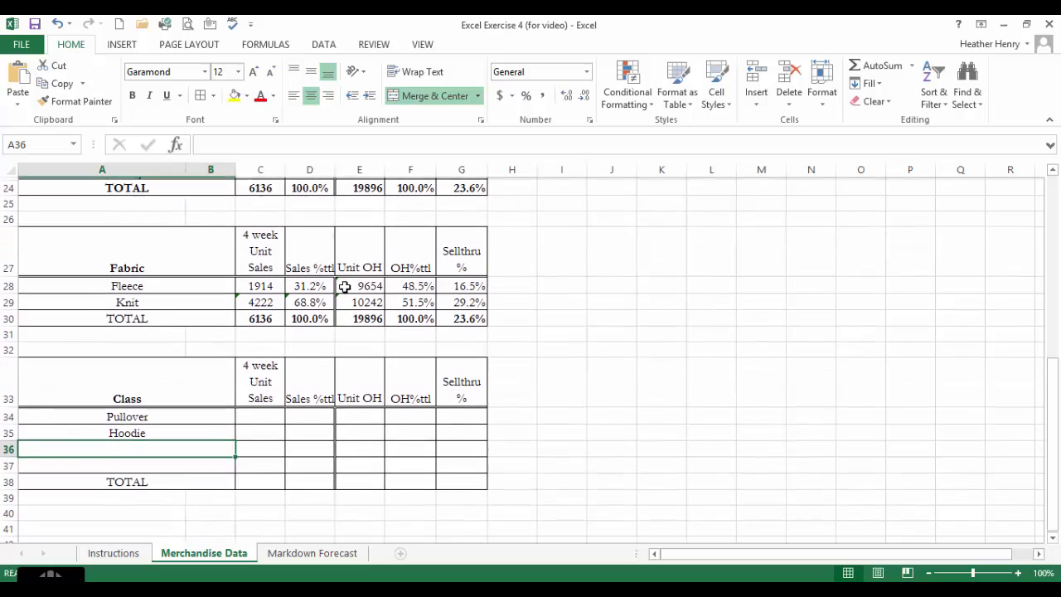
type("Logo ")
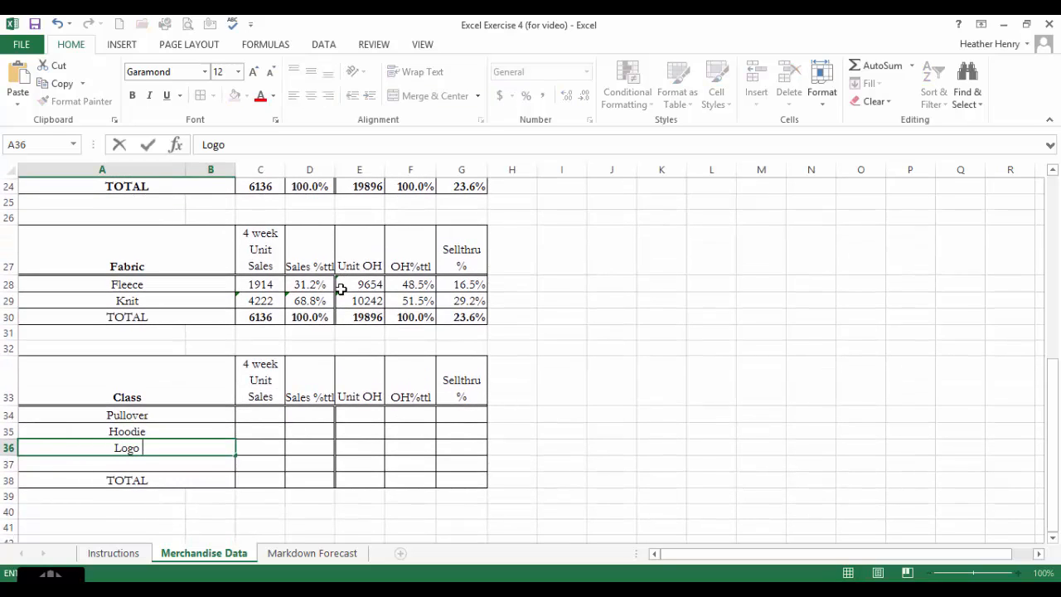
type("Tees")
key("Return")
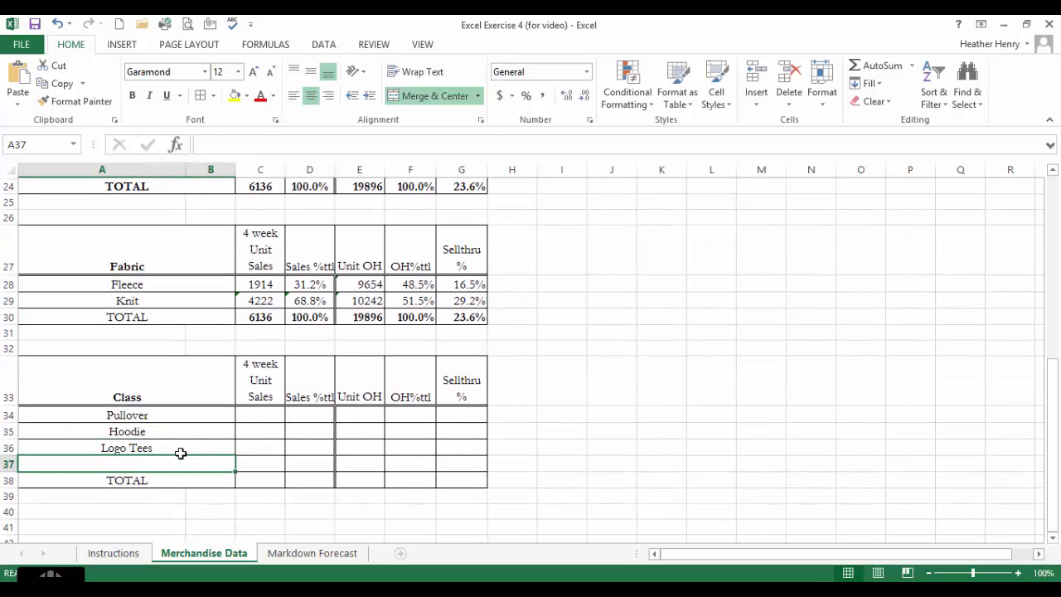
Step: Hide the unused row 37 of the Class table
left_click(6, 463)
right_click(6, 463)
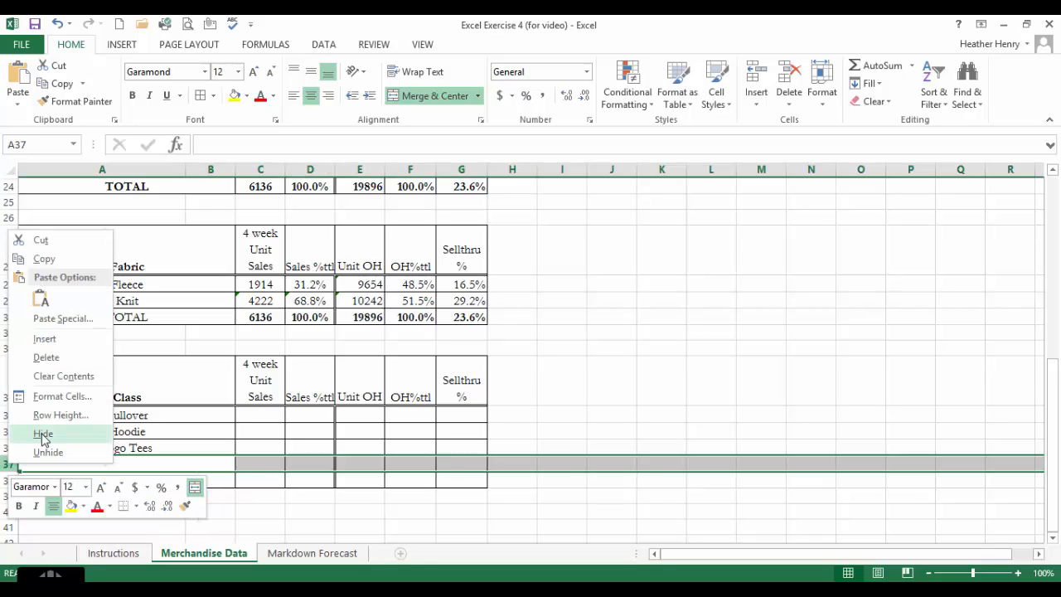
left_click(43, 434)
Step: Sum the unit sales of the two fleece pullovers, D7 and D9, in C34 for the Pullover class
left_click(258, 413)
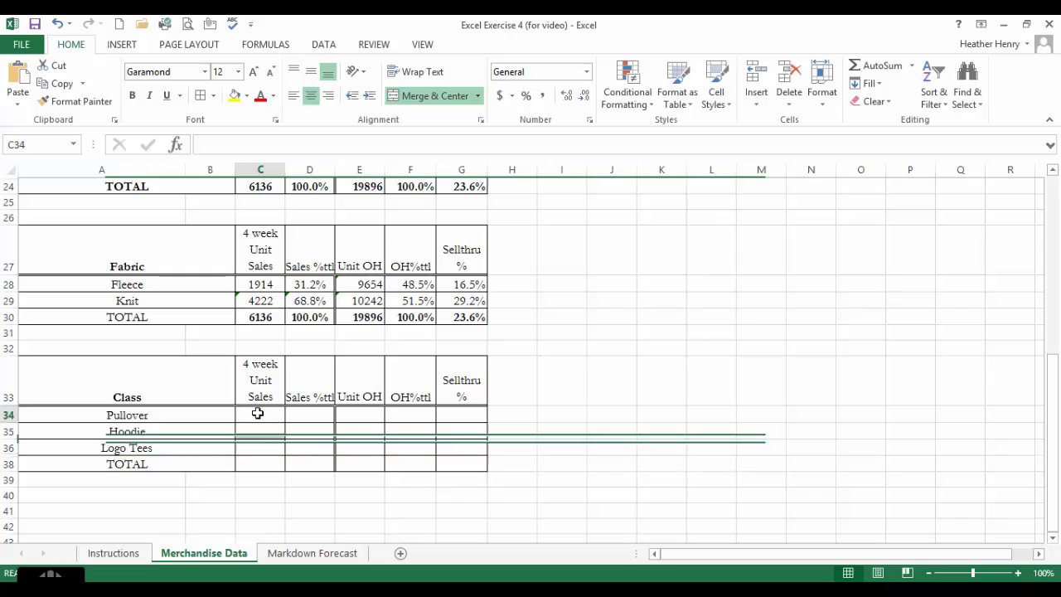
type("=sum(")
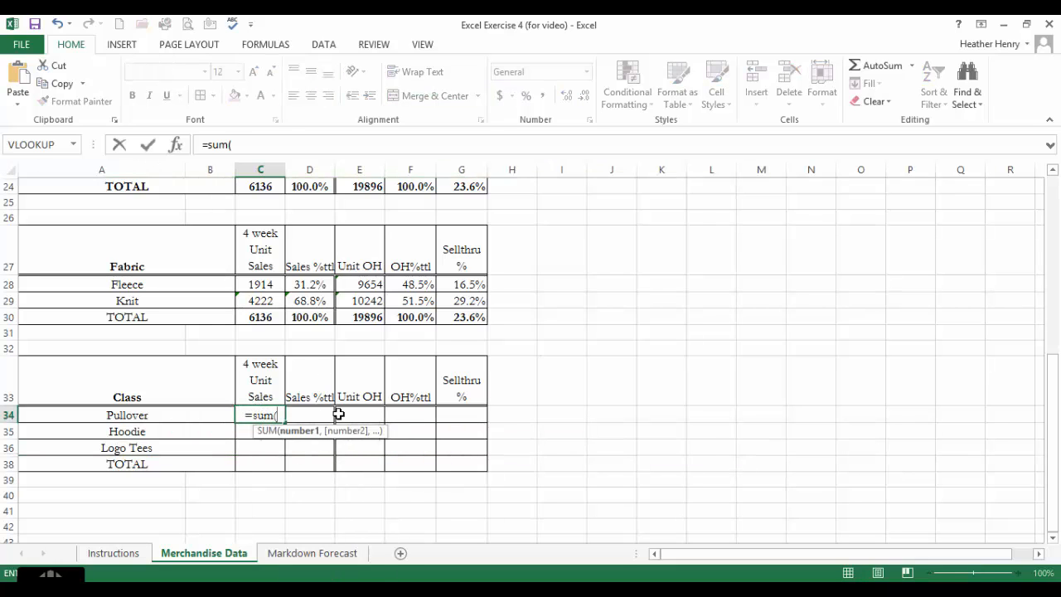
scroll(355, 398, "up", 5)
scroll(365, 390, "down", 5)
scroll(366, 386, "up", 6)
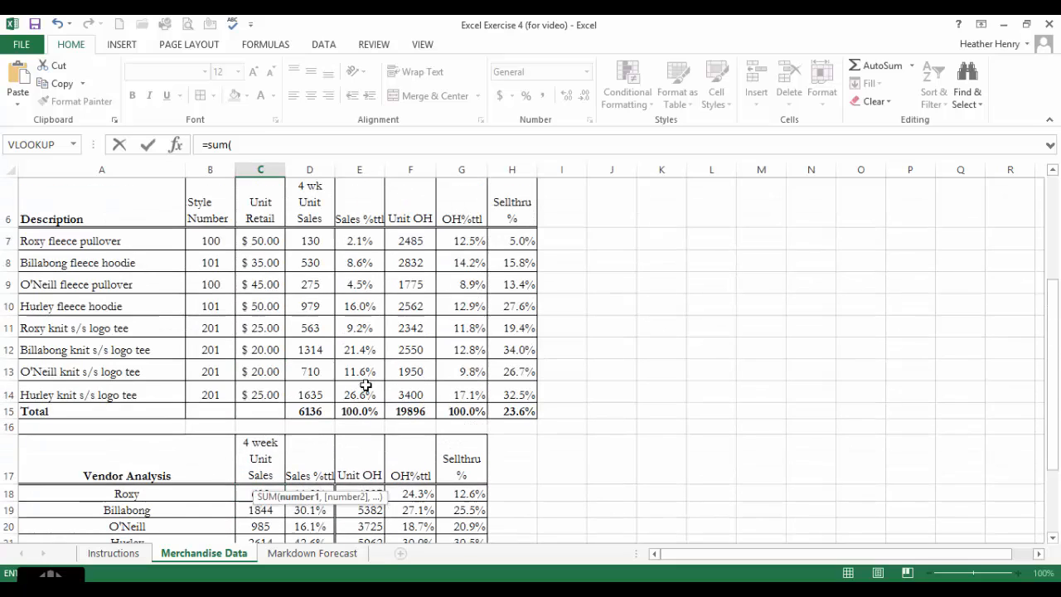
scroll(365, 385, "up", 2)
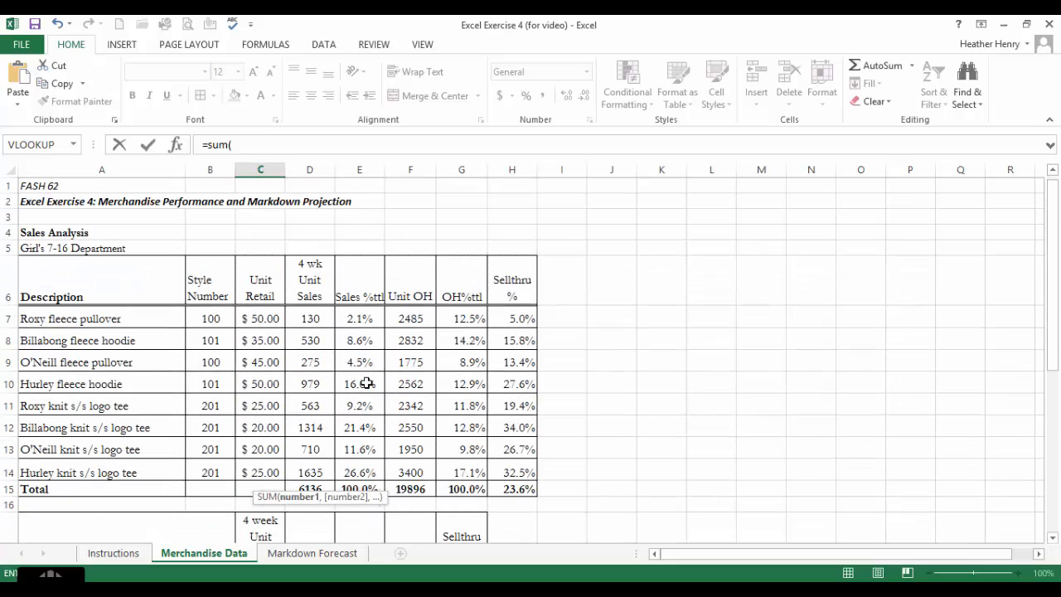
left_click(319, 315)
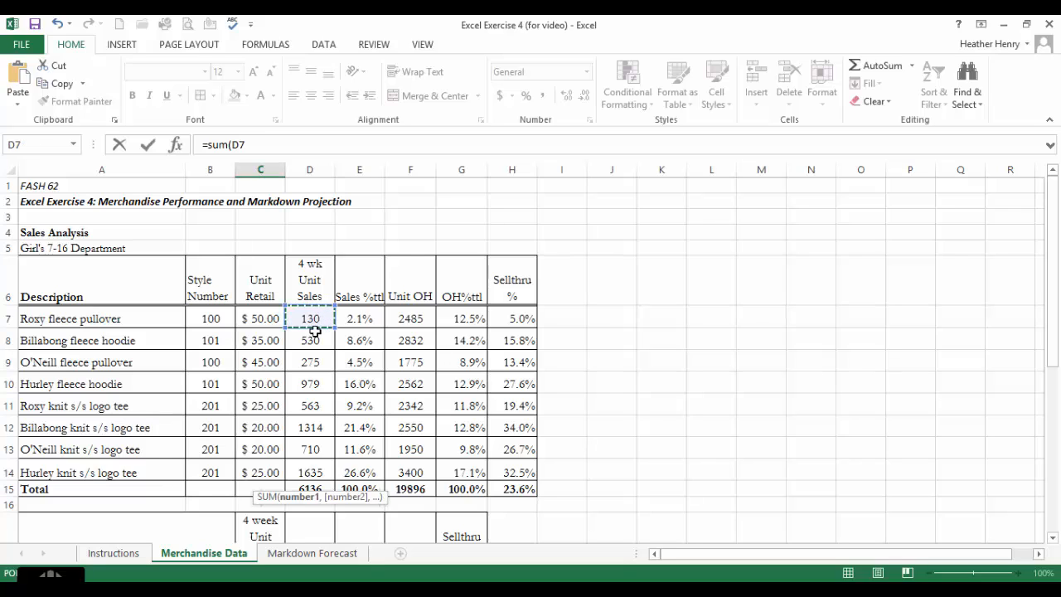
type(",")
left_click(310, 365)
type(",")
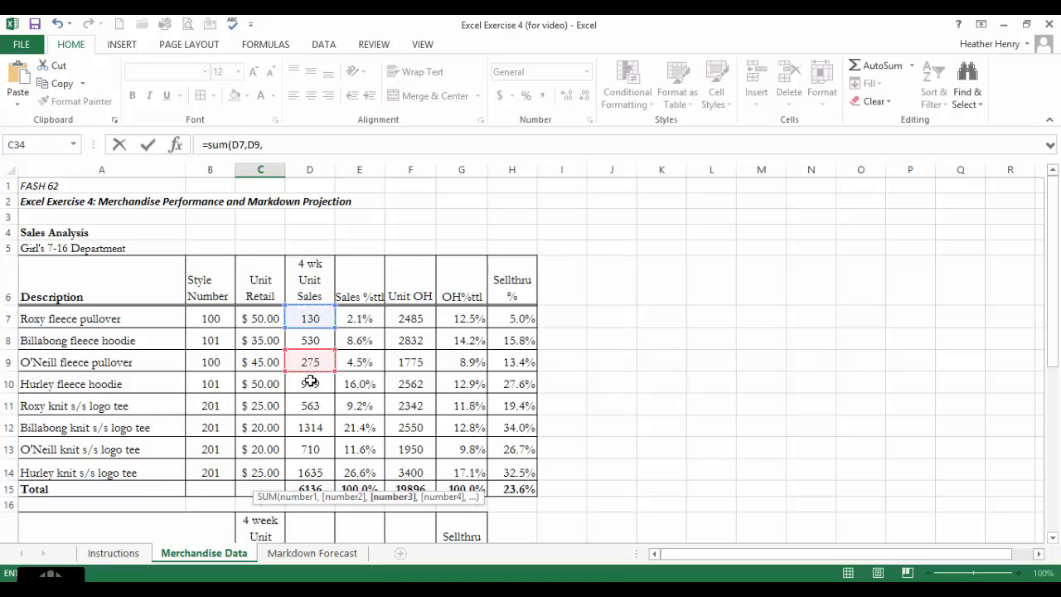
left_click(314, 145)
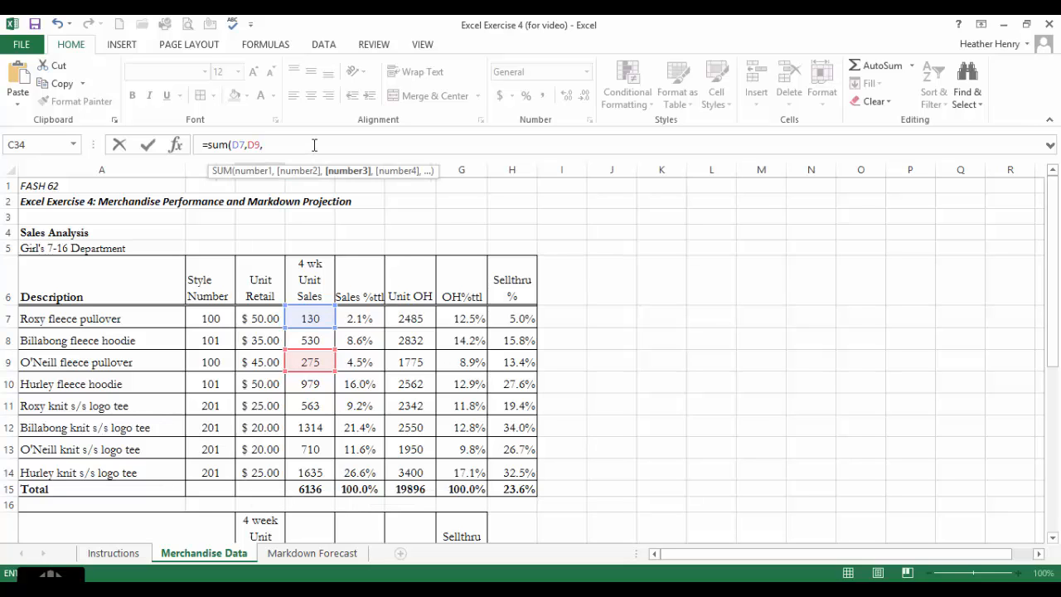
type(")")
key("Return")
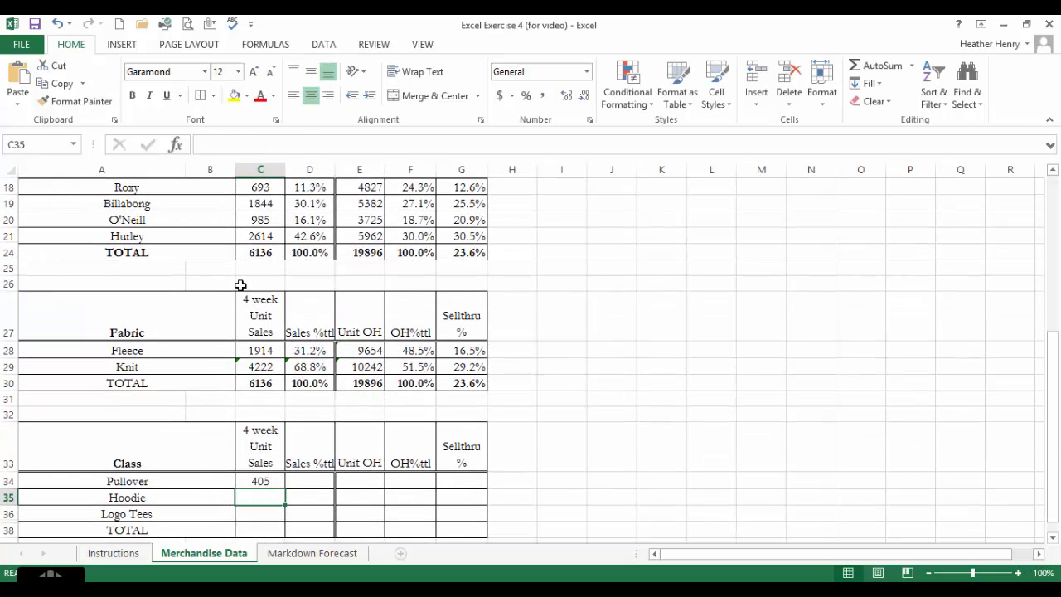
Step: Sum the unit sales of the two fleece hoodies, D8 and D10, in C35 for the Hoodie class
type("=sum(")
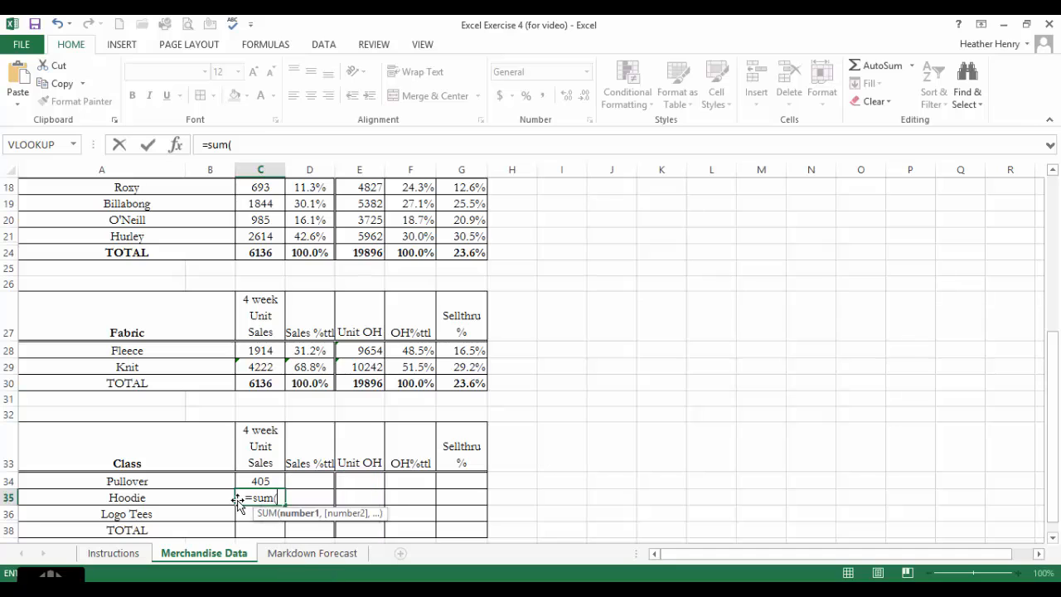
scroll(328, 319, "up", 5)
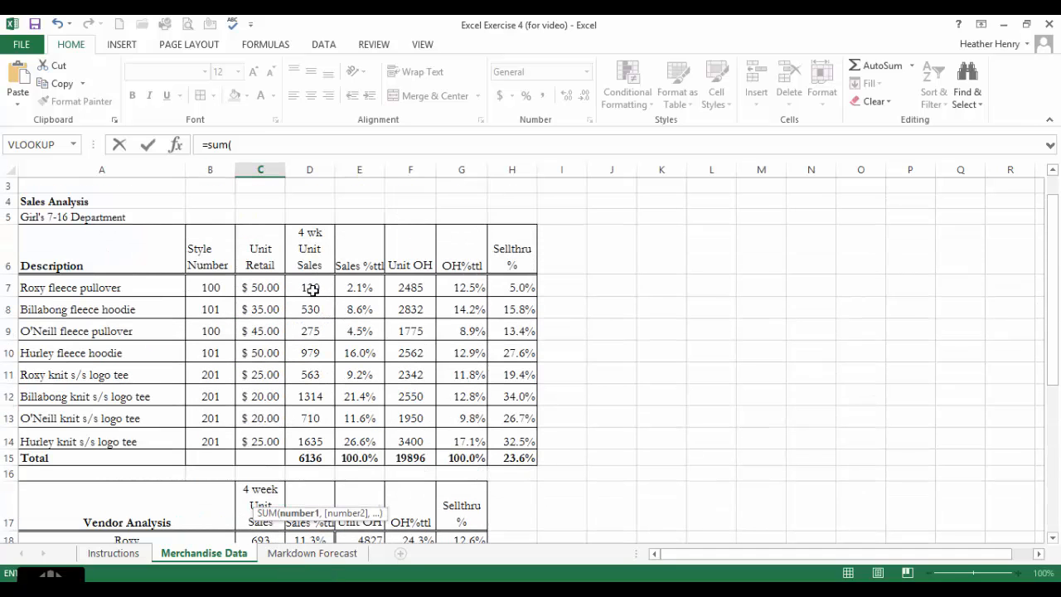
left_click(323, 308)
type(",")
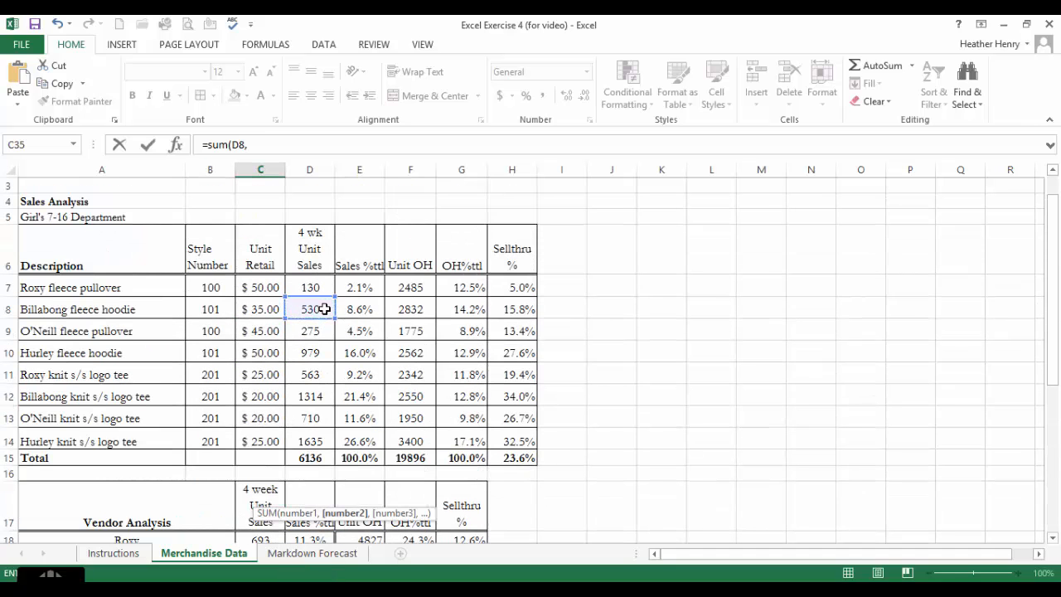
left_click(324, 352)
type(")")
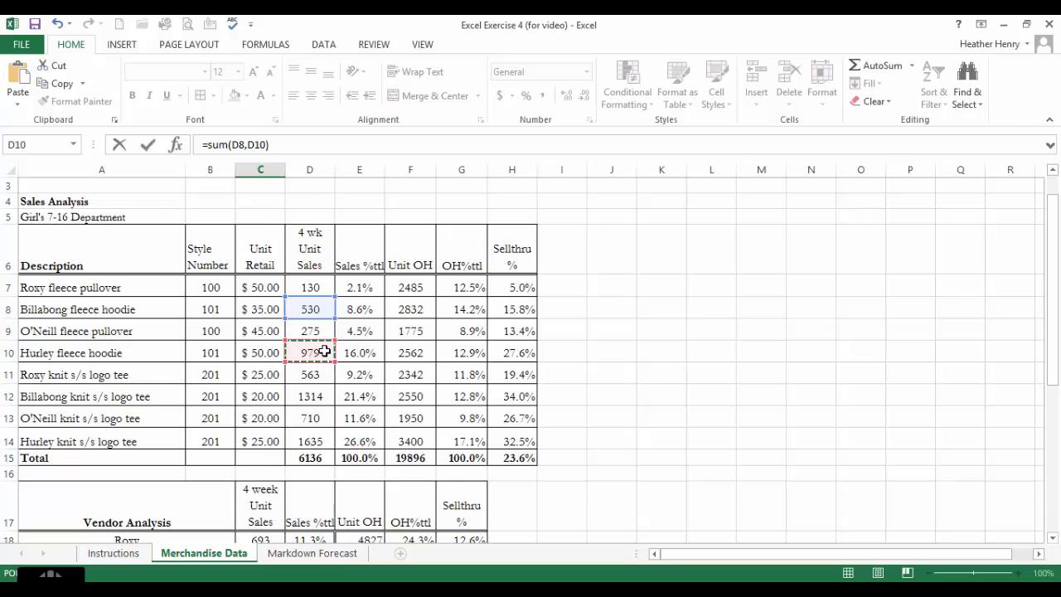
key("Return")
Step: Sum the unit sales of the four logo tees, D11:D14, in C36 for the Logo Tees class
type("=")
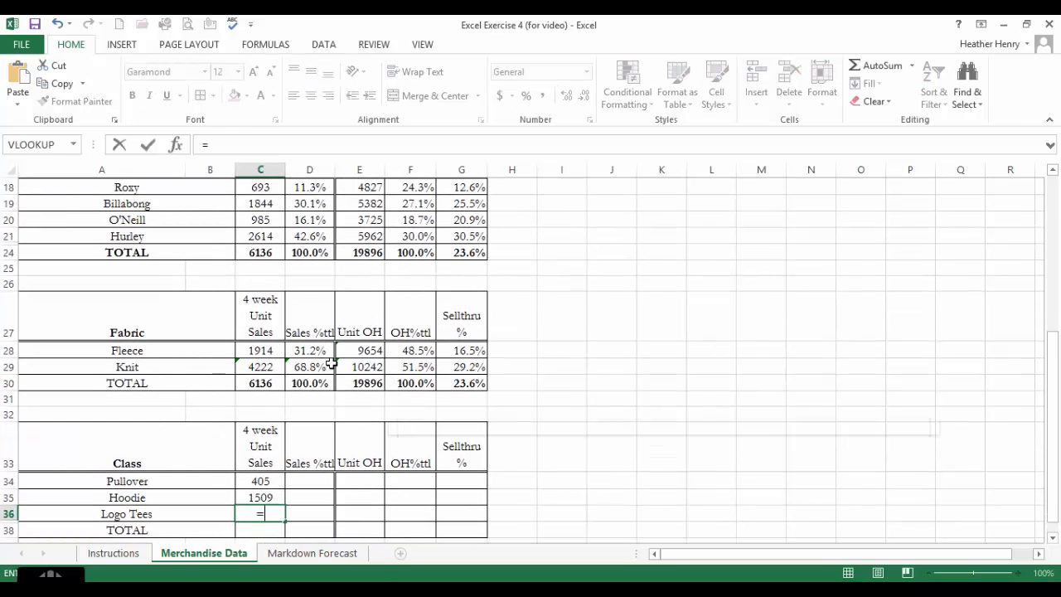
type("sum(")
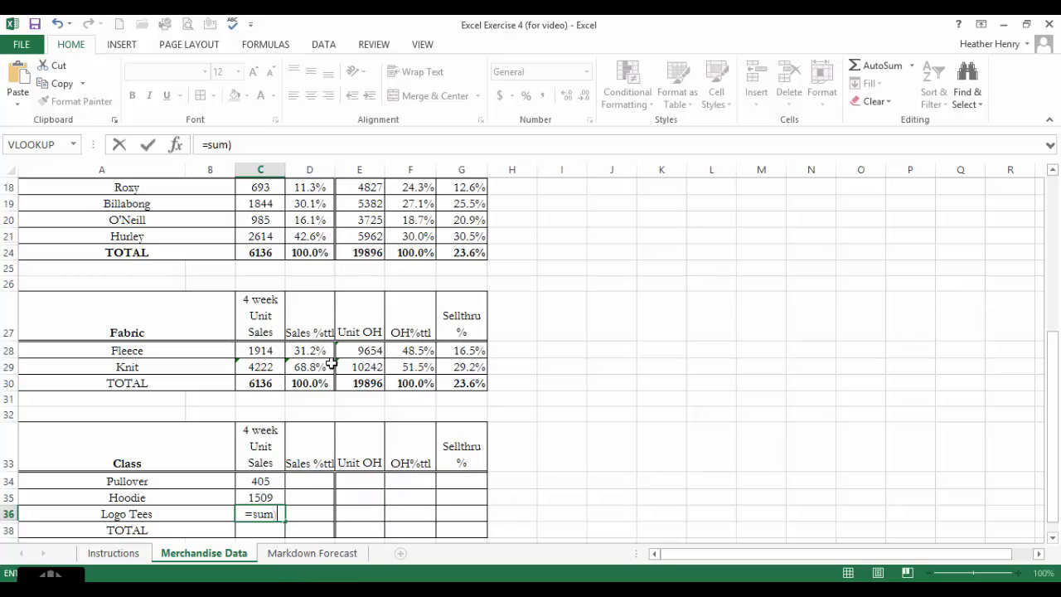
key("BackSpace")
type("(")
scroll(469, 231, "up", 4)
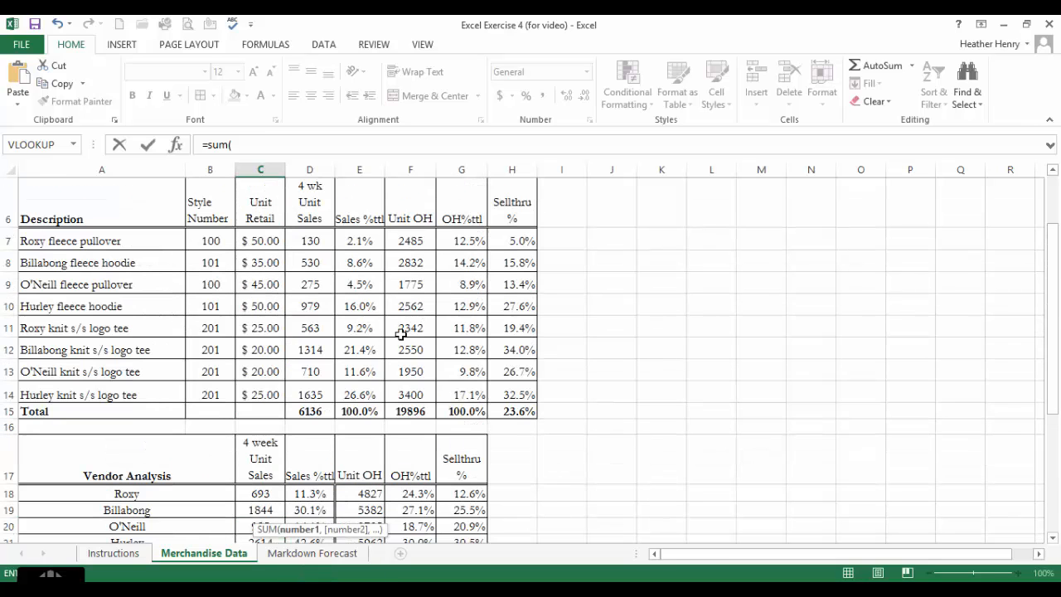
left_click_drag(277, 323, 280, 369)
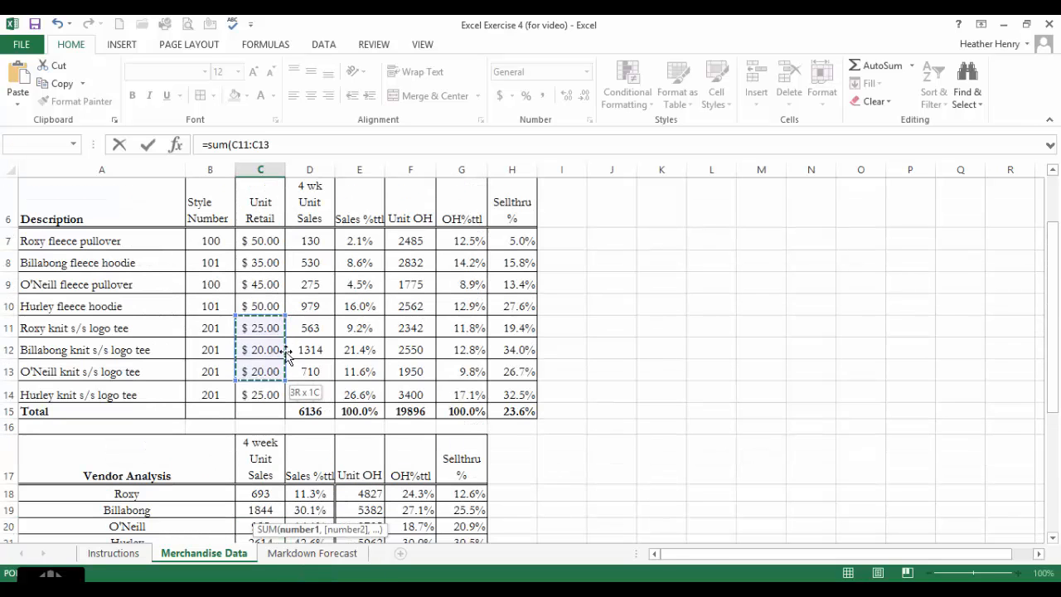
left_click_drag(310, 328, 308, 392)
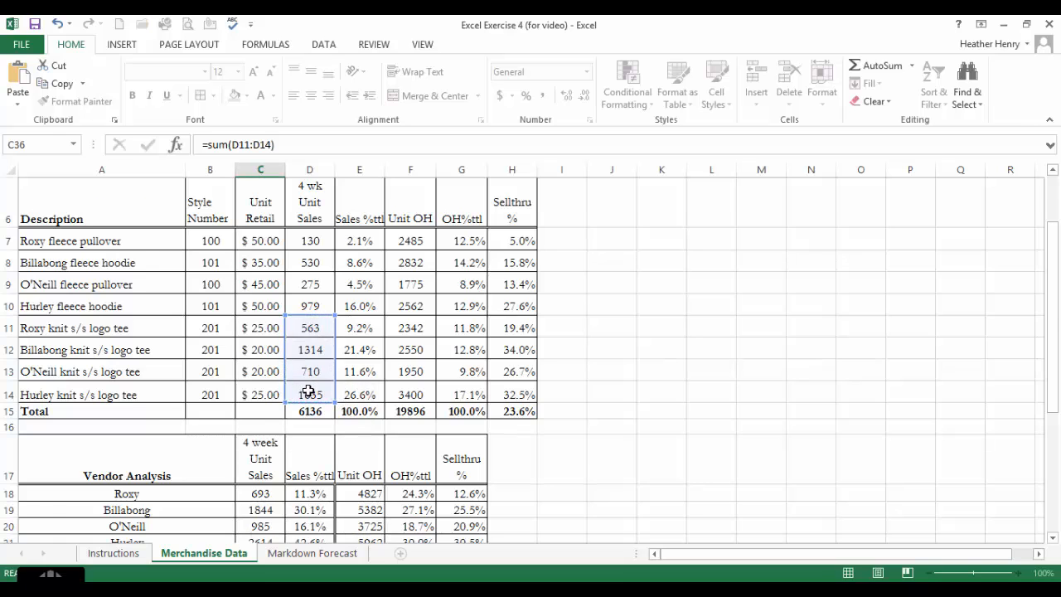
key("Return")
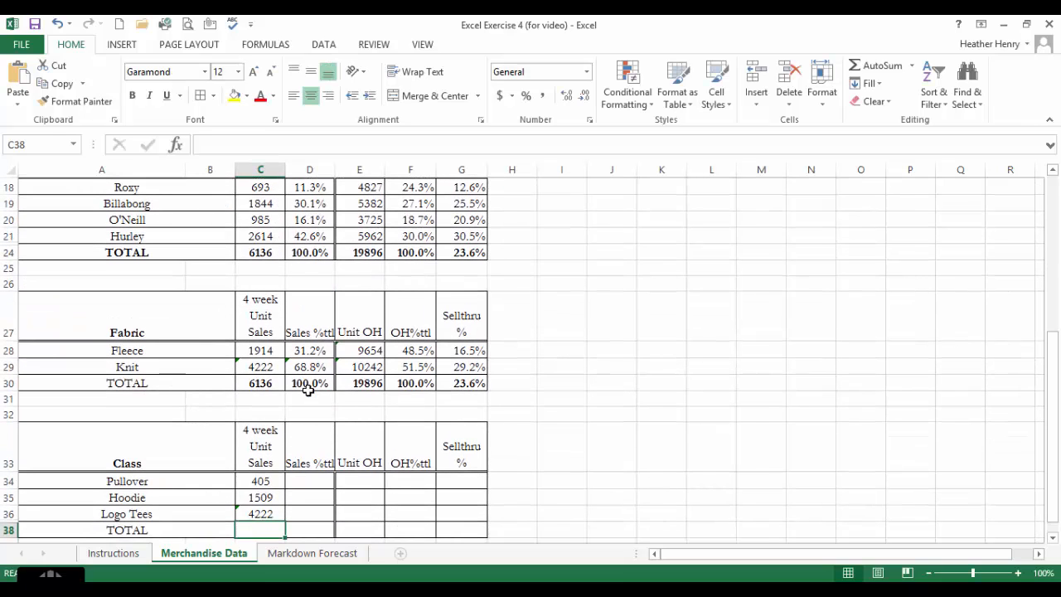
Step: Total the Class table's unit sales in C38 as the sum of C34:C36 and make the total bold
left_click(868, 72)
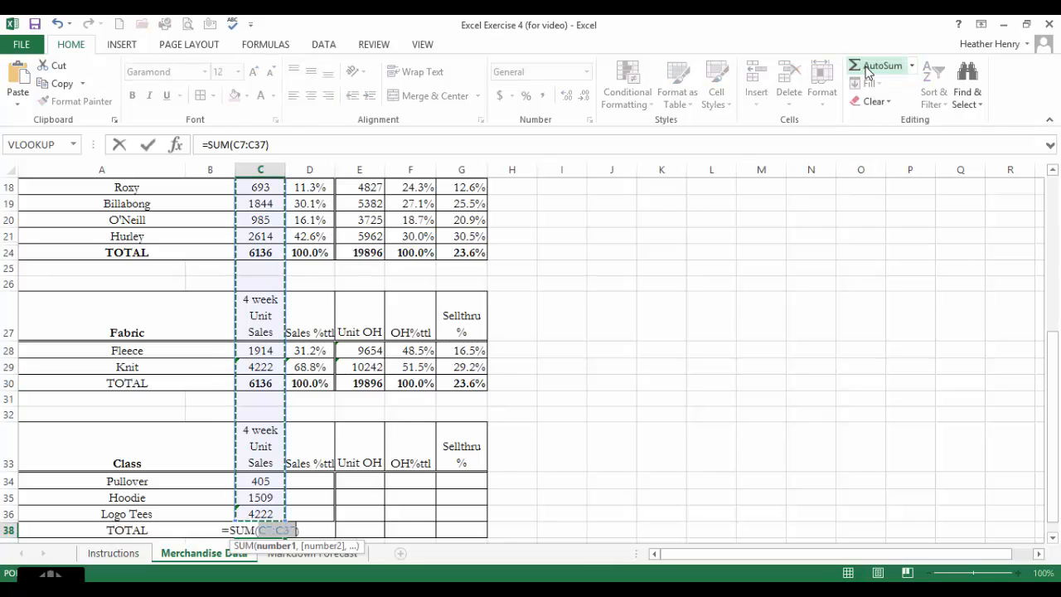
left_click_drag(279, 481, 290, 513)
key("Return")
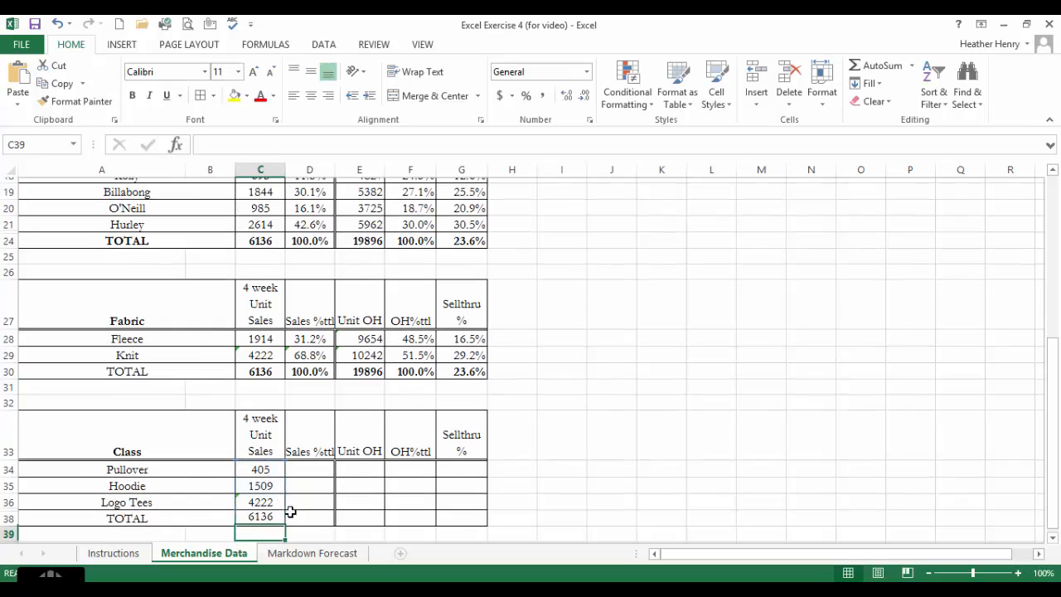
left_click(274, 514)
key("ctrl+b")
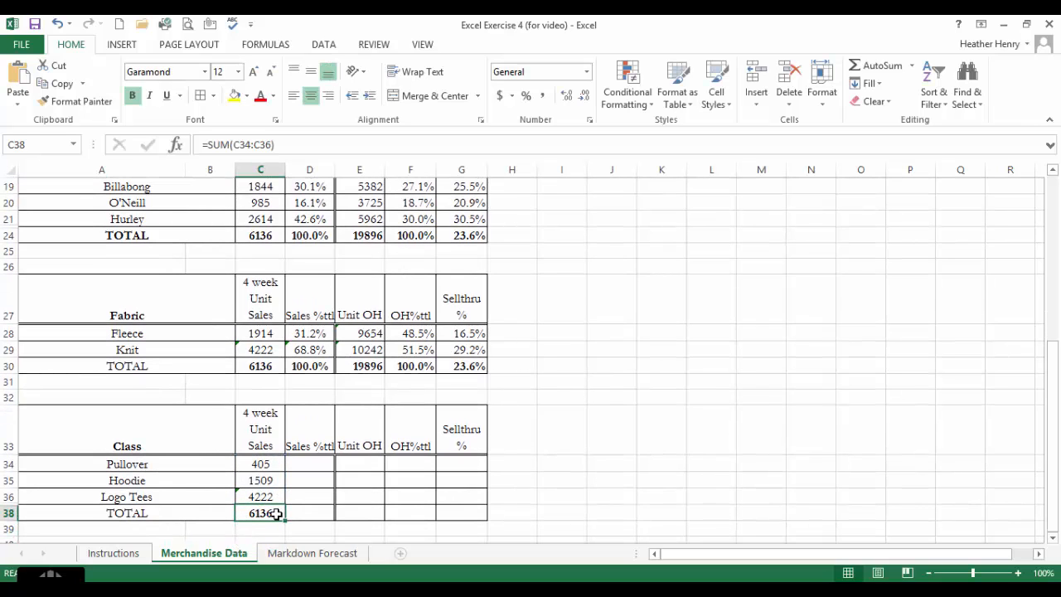
Step: Sum the on-hand units of the two fleece pullovers, F7 and F9, in E34 for the Pullover class
left_click(315, 463)
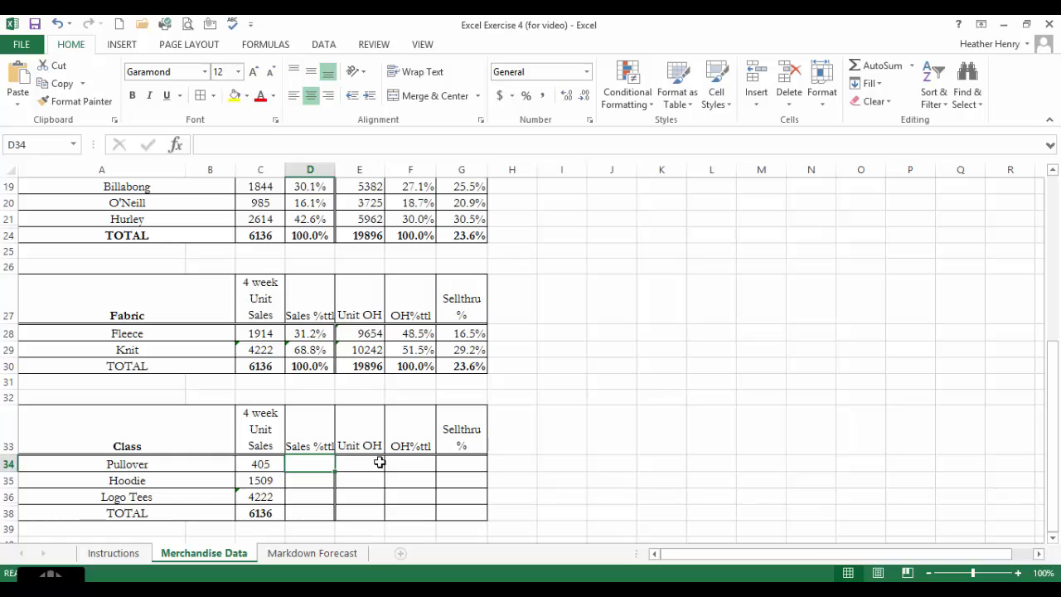
left_click(380, 462)
type("=sum")
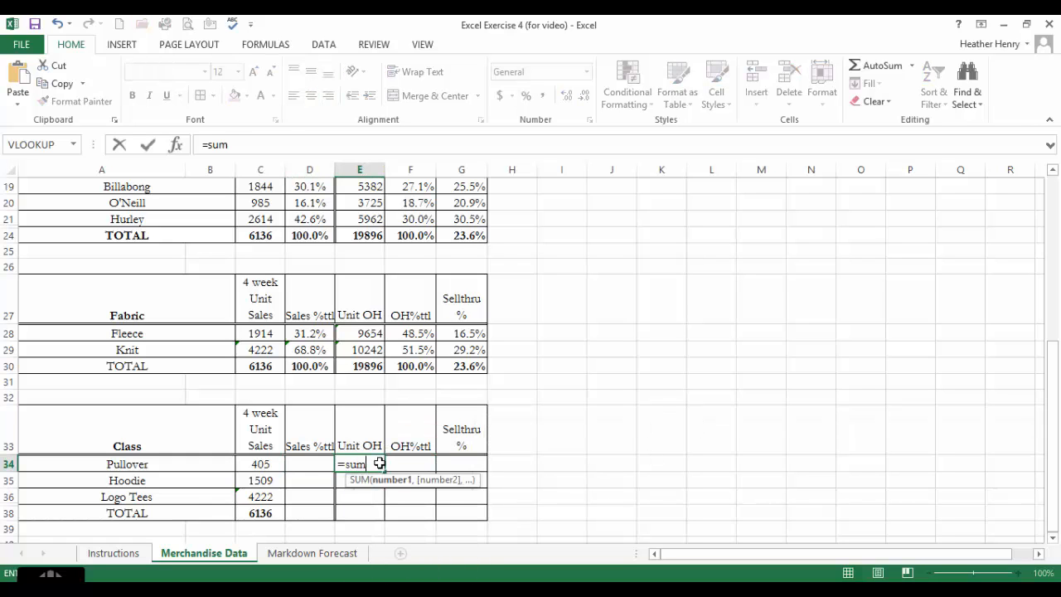
type("(")
scroll(385, 421, "up", 5)
left_click(429, 267)
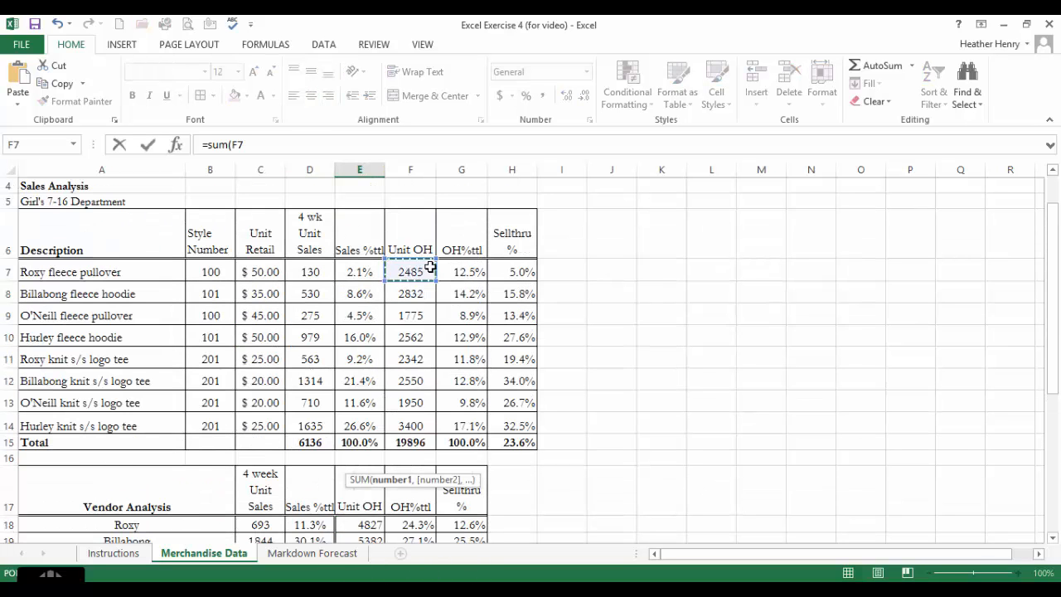
type(",")
left_click(422, 319)
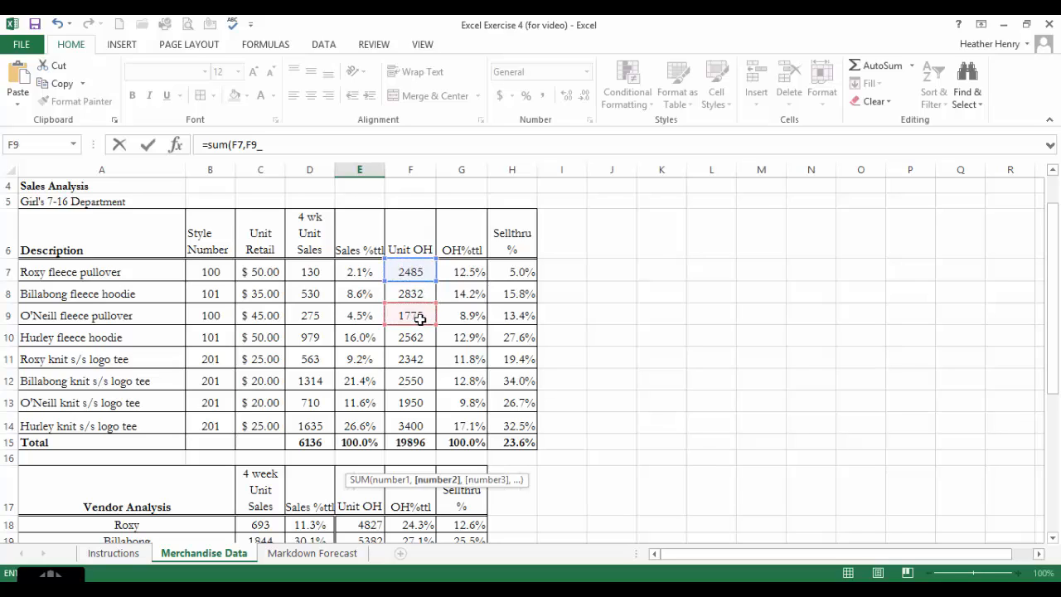
type("_")
left_click(301, 136)
left_click(302, 147)
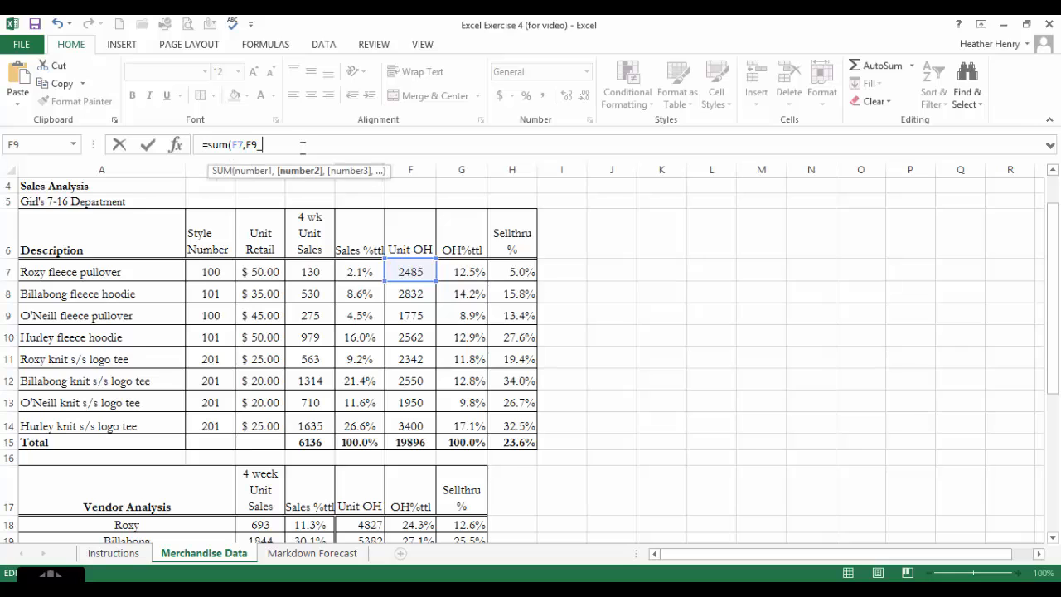
key("BackSpace")
type(")")
key("Return")
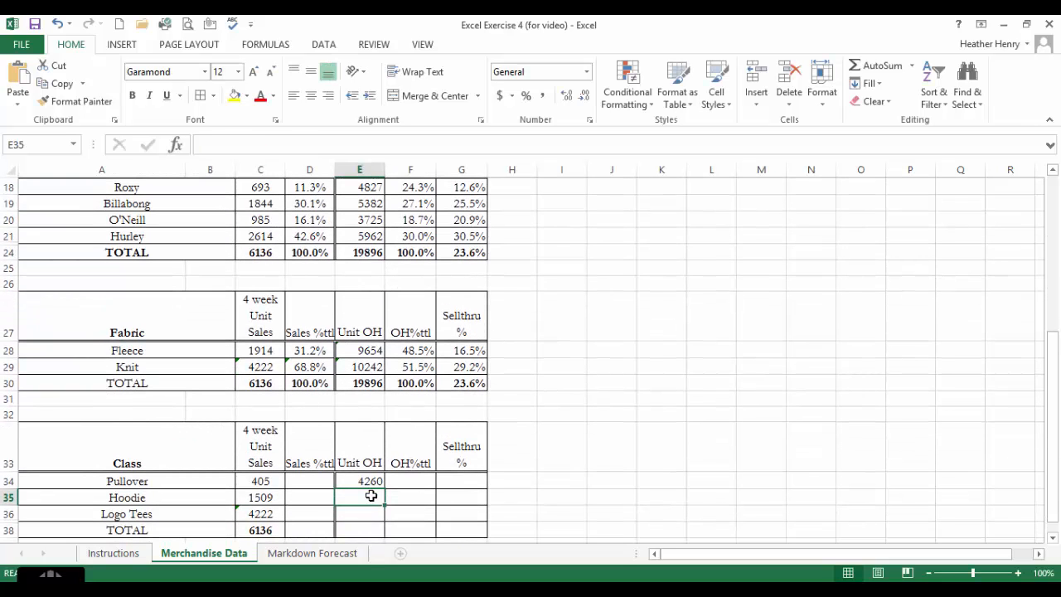
Step: Sum the on-hand units of the two fleece hoodies, F8 and F10, in E35 for the Hoodie class
type("=sum(")
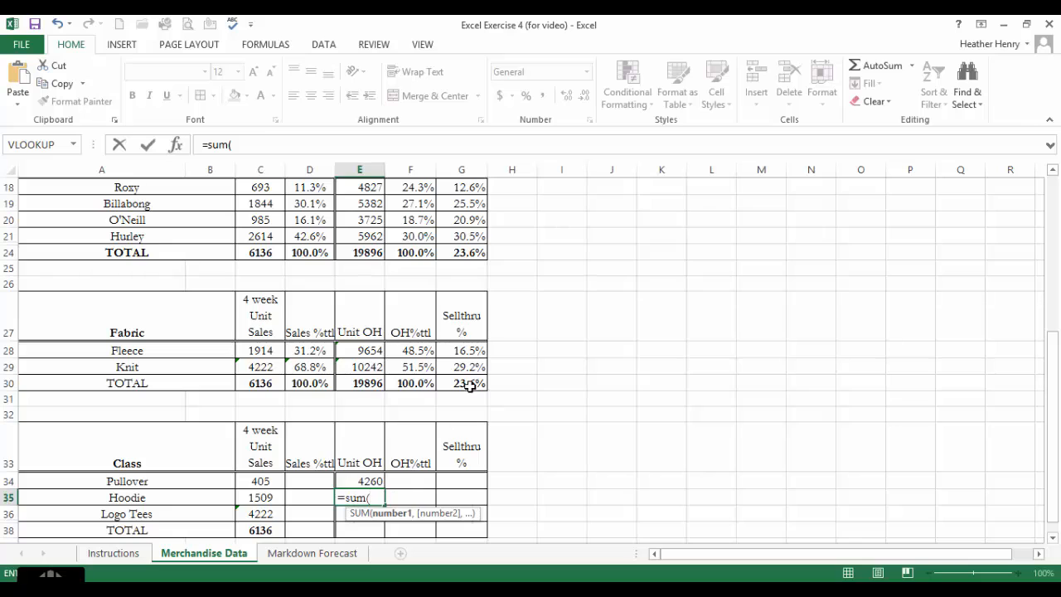
scroll(428, 222, "up", 4)
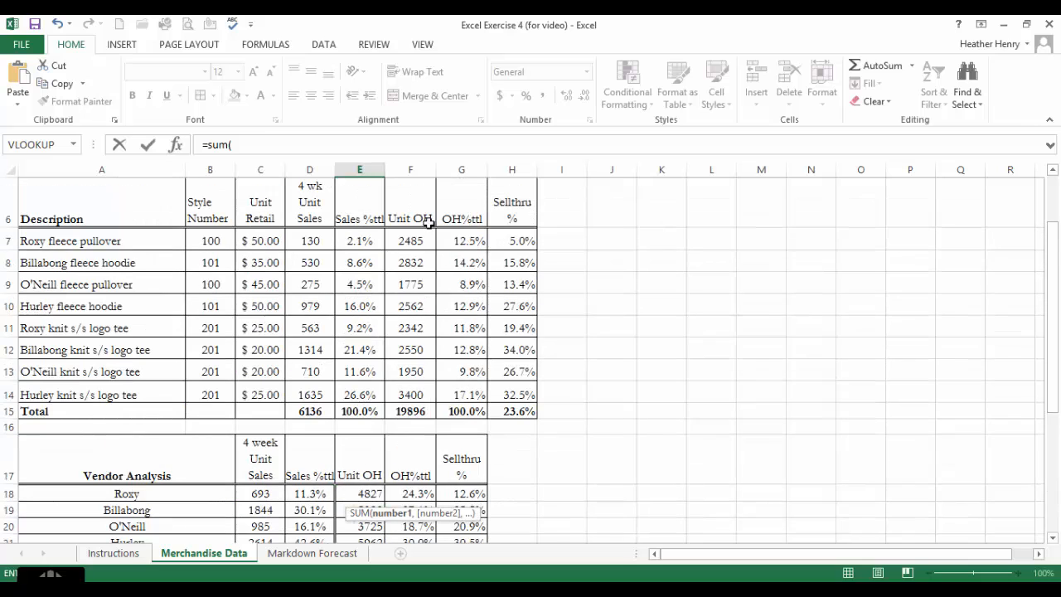
left_click(418, 268)
type(",")
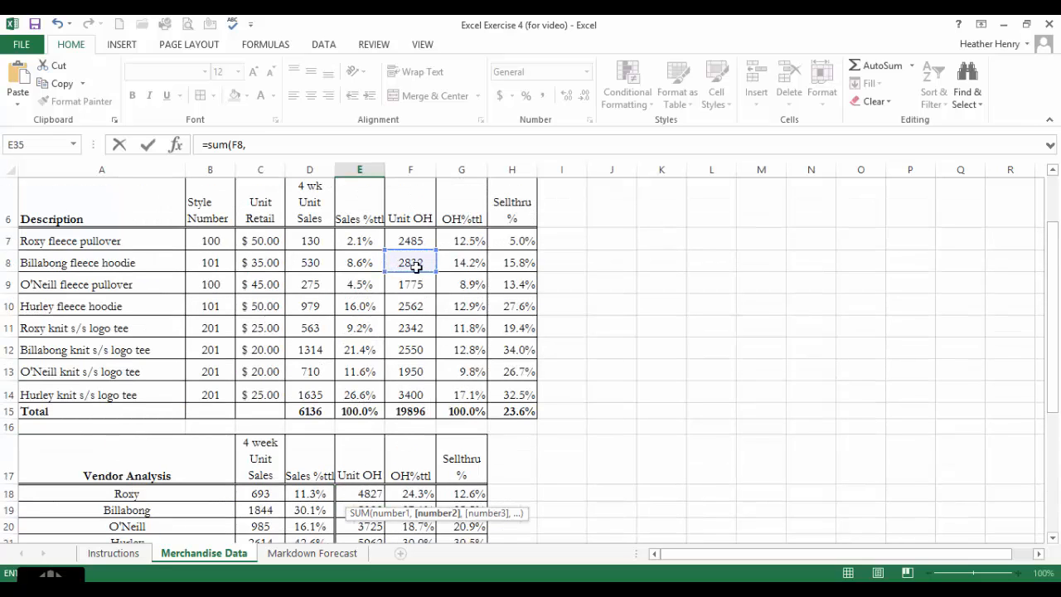
left_click(417, 310)
type(")")
key("Return")
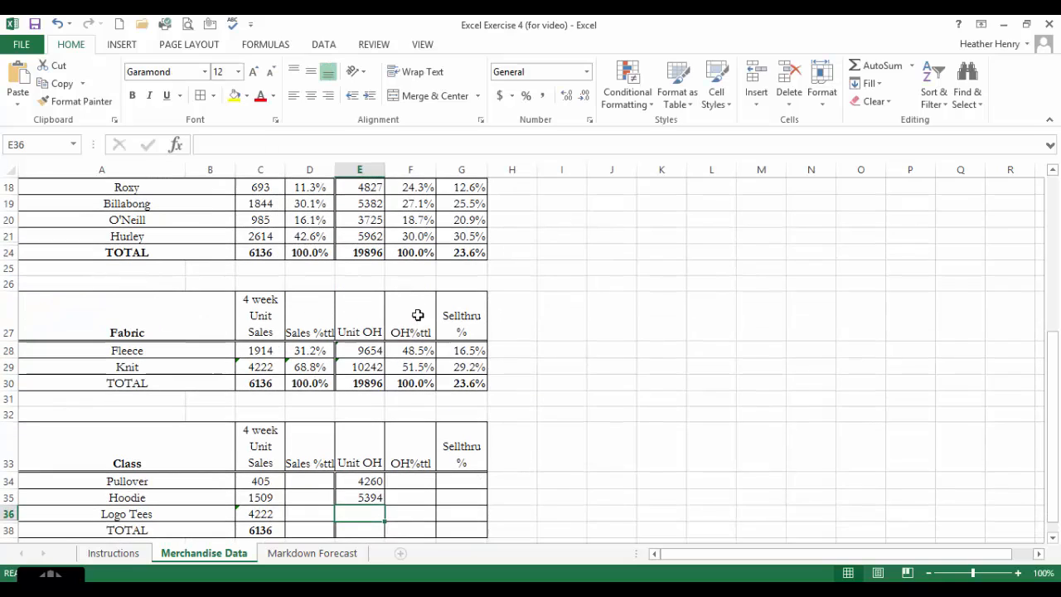
Step: Sum the on-hand units of the four logo tees, F11:F14, in E36 for the Logo Tees class
type("=sum(")
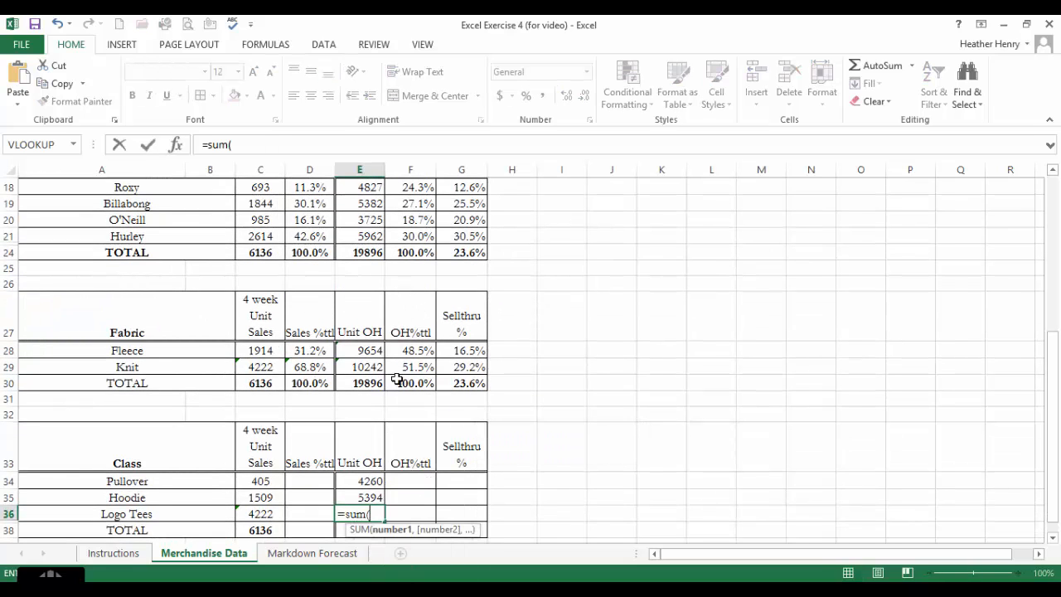
scroll(381, 248, "up", 3)
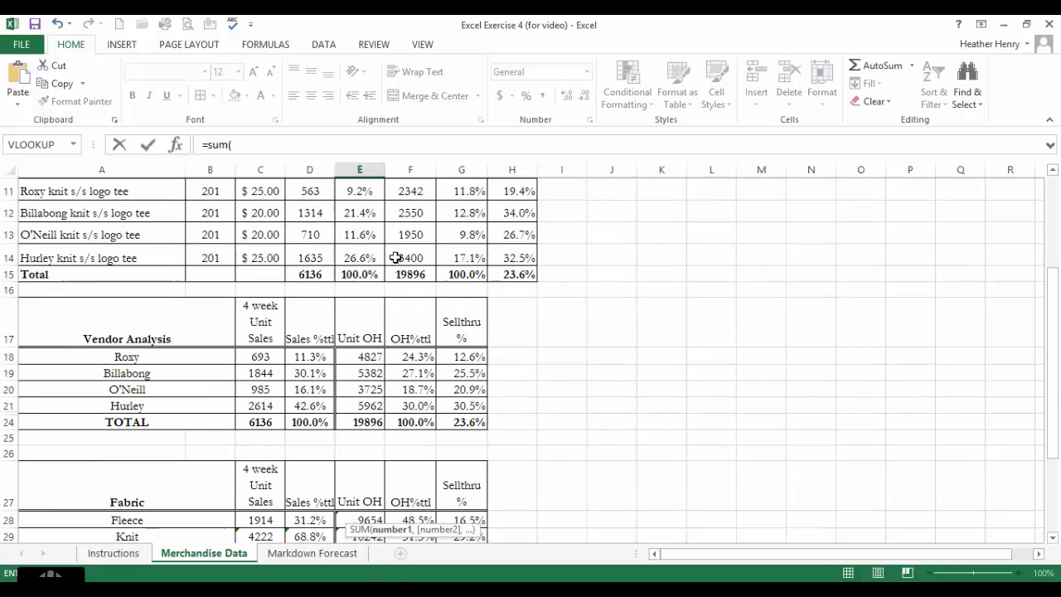
left_click_drag(411, 234, 403, 297)
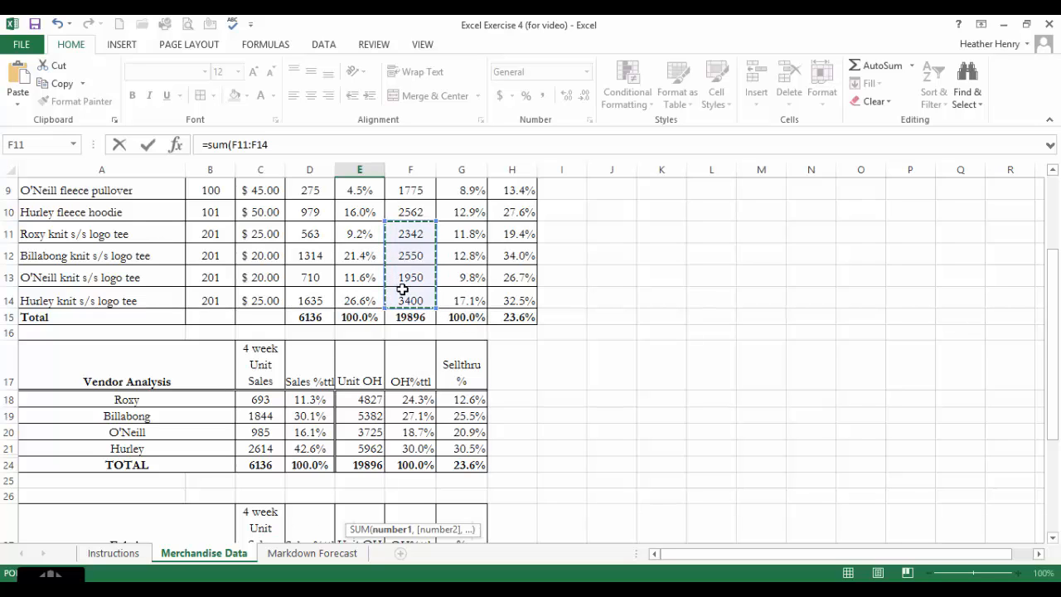
type(")")
key("Return")
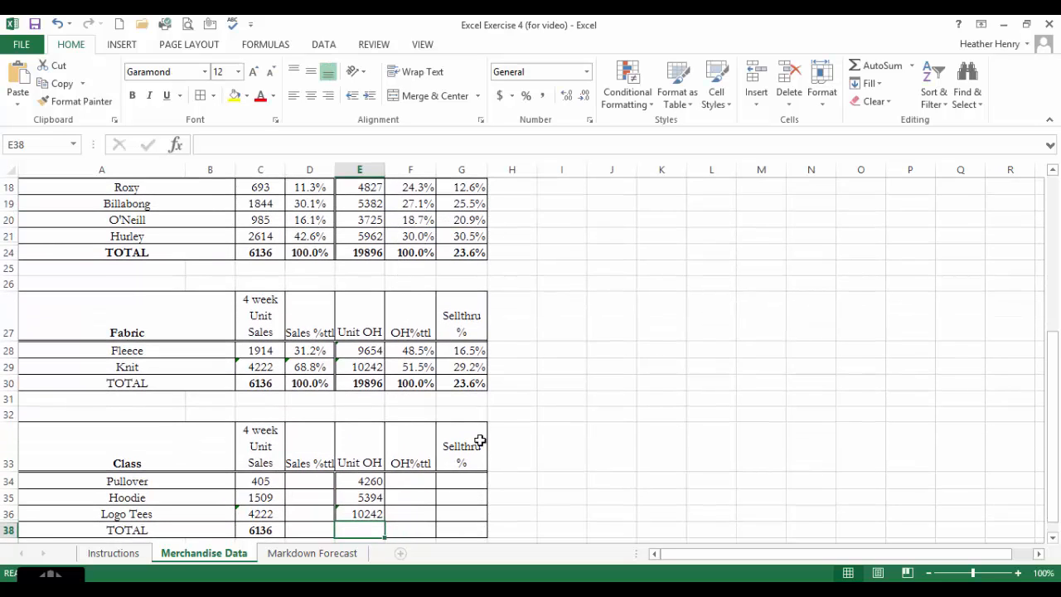
Step: Total the Class table's on-hand units in E38 as the sum of E34:E36 and make the total bold
scroll(478, 440, "down", 1)
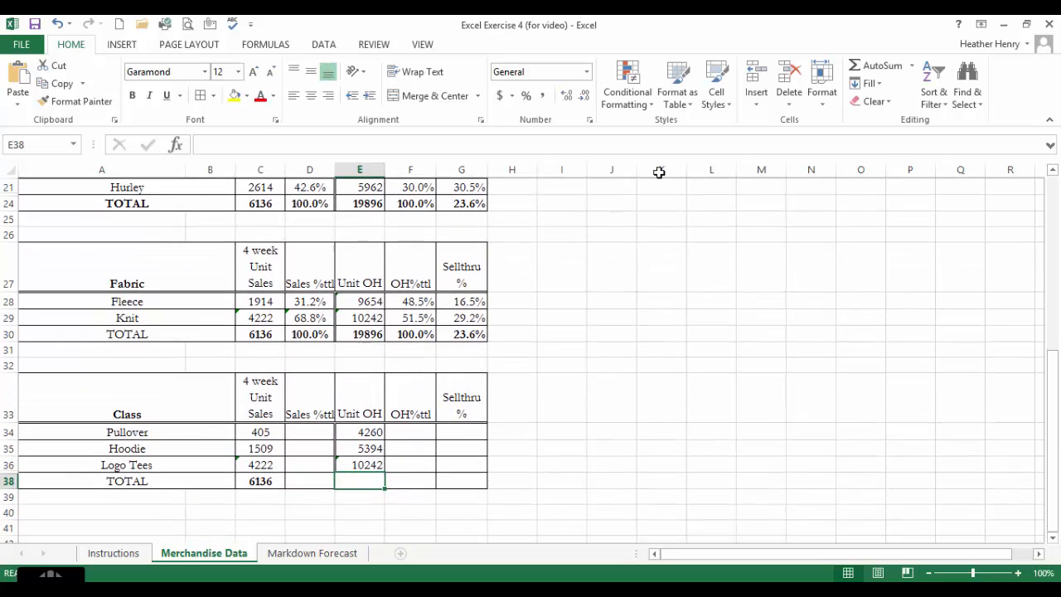
left_click(859, 67)
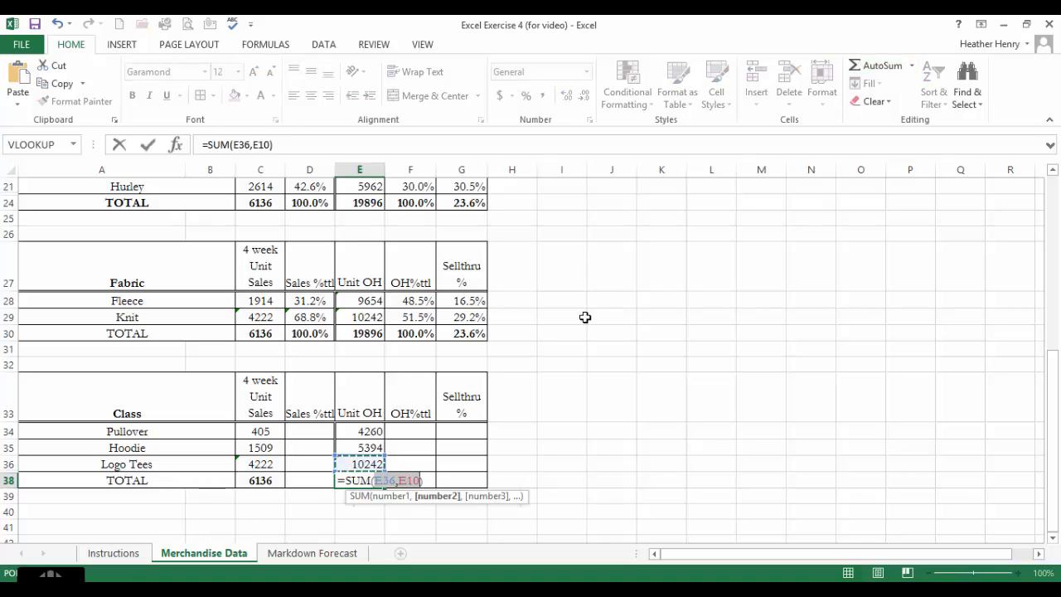
left_click_drag(372, 428, 379, 461)
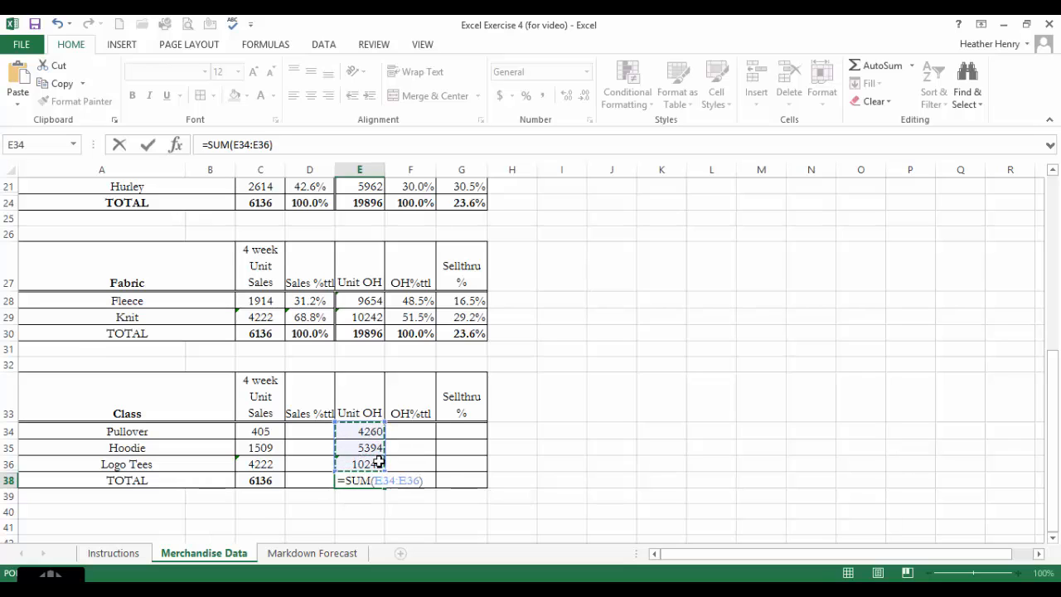
key("Return")
left_click(371, 481)
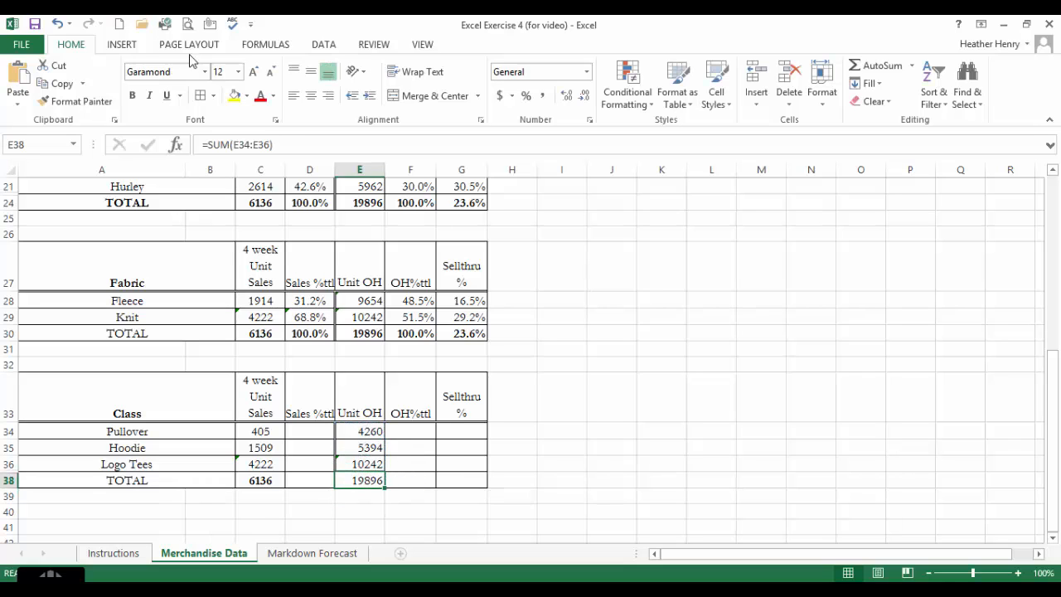
left_click(131, 95)
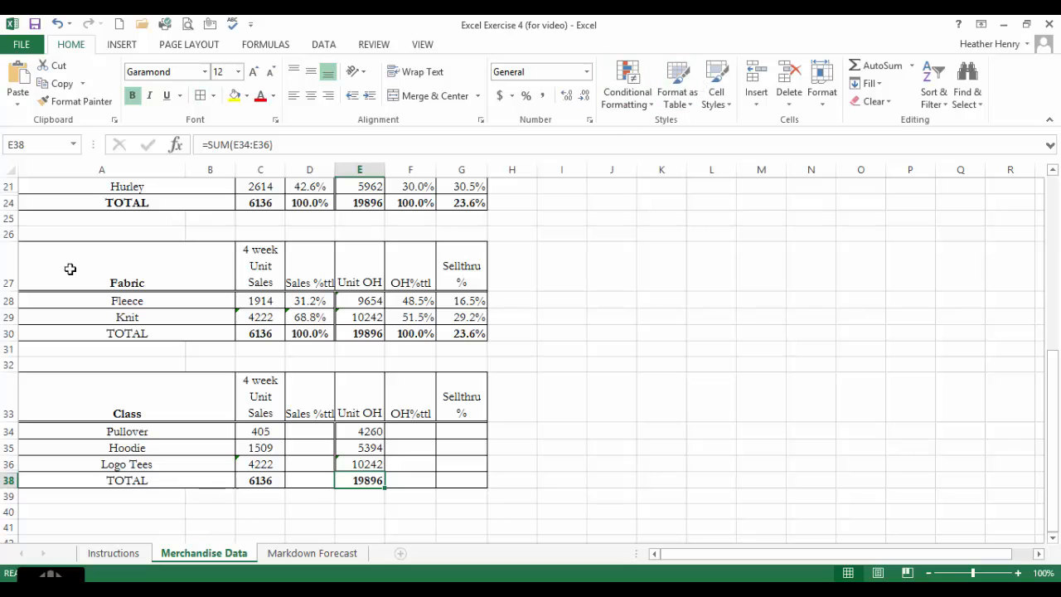
Step: Calculate the Pullover class's share of unit sales in D34 with =C34/$C$38, keeping the total reference absolute
left_click(280, 434)
left_click(302, 436)
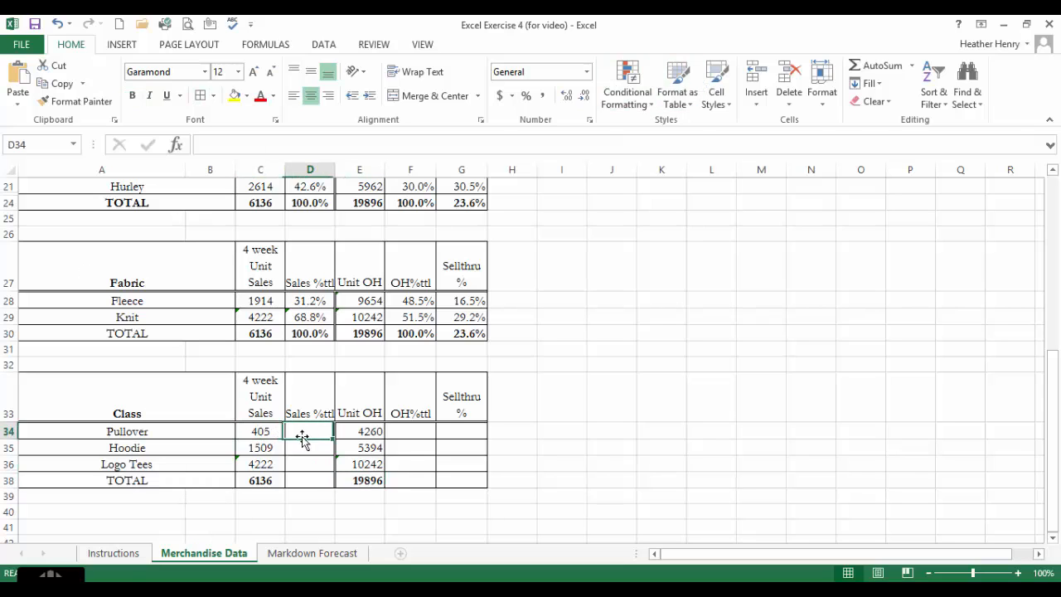
type("=")
left_click(270, 436)
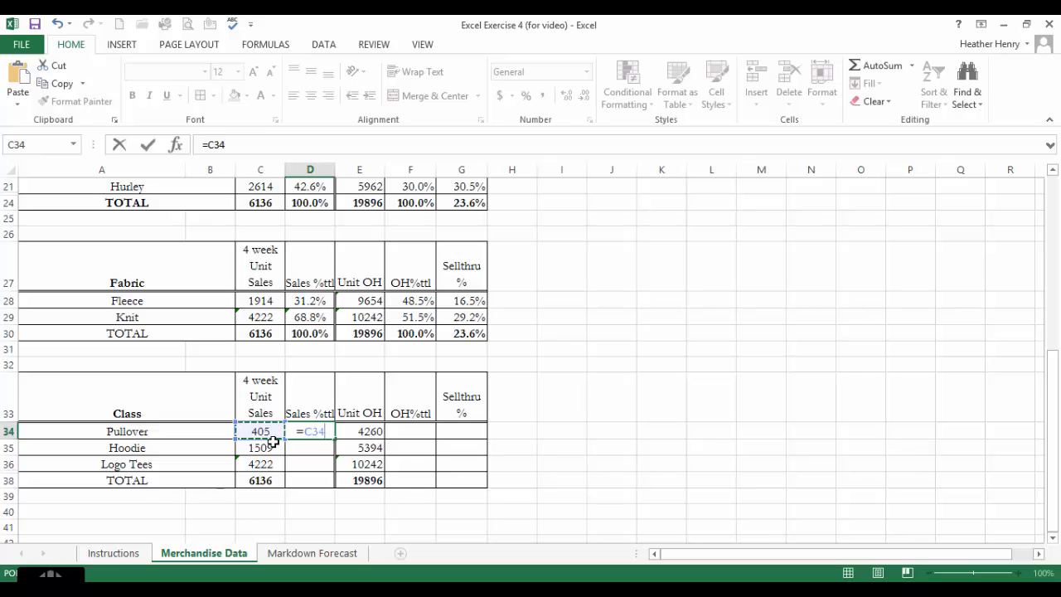
type("/")
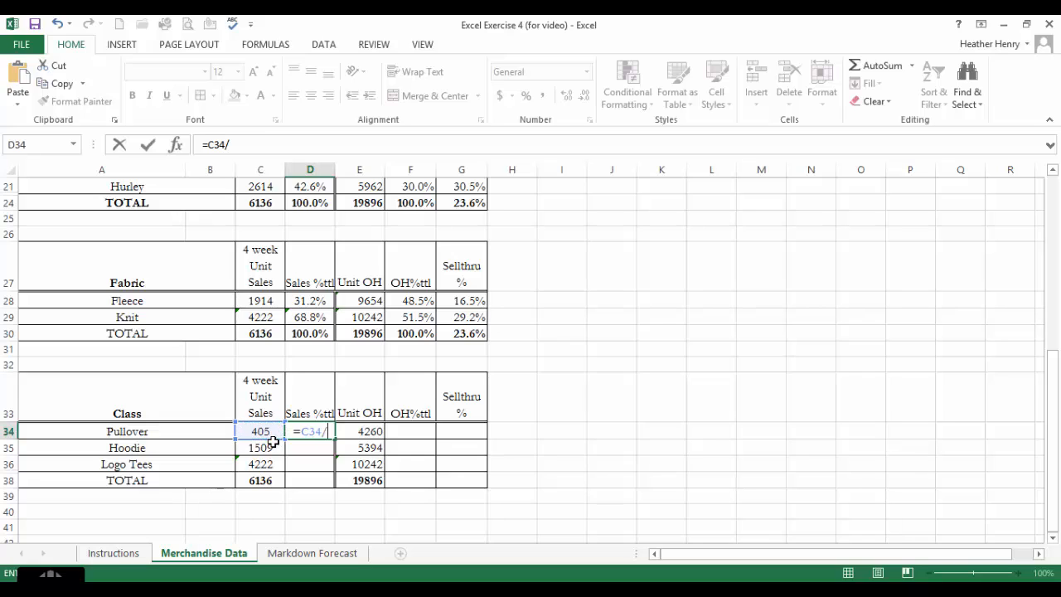
left_click(277, 483)
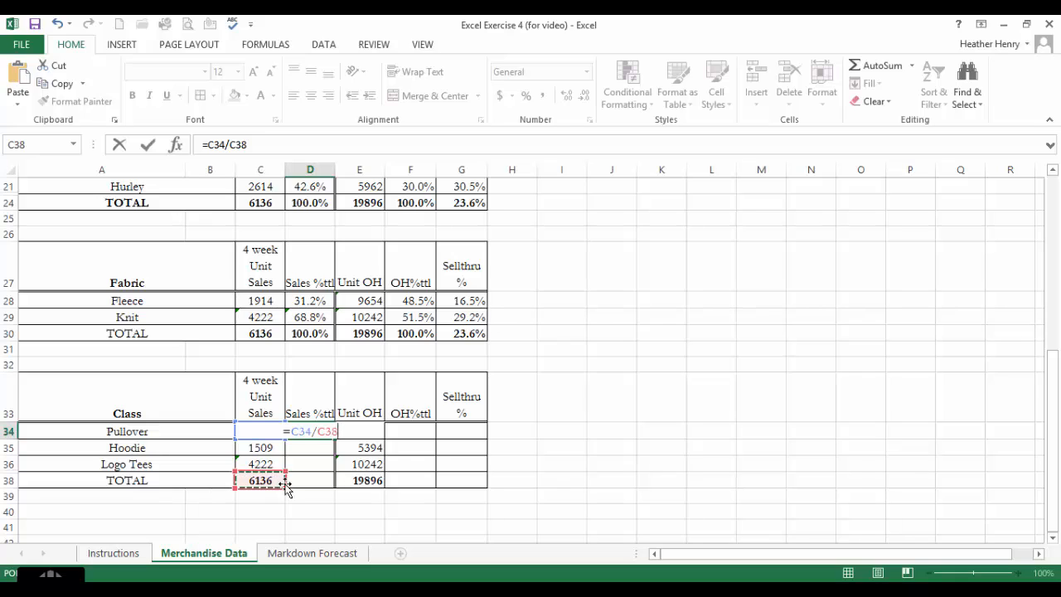
key("F4")
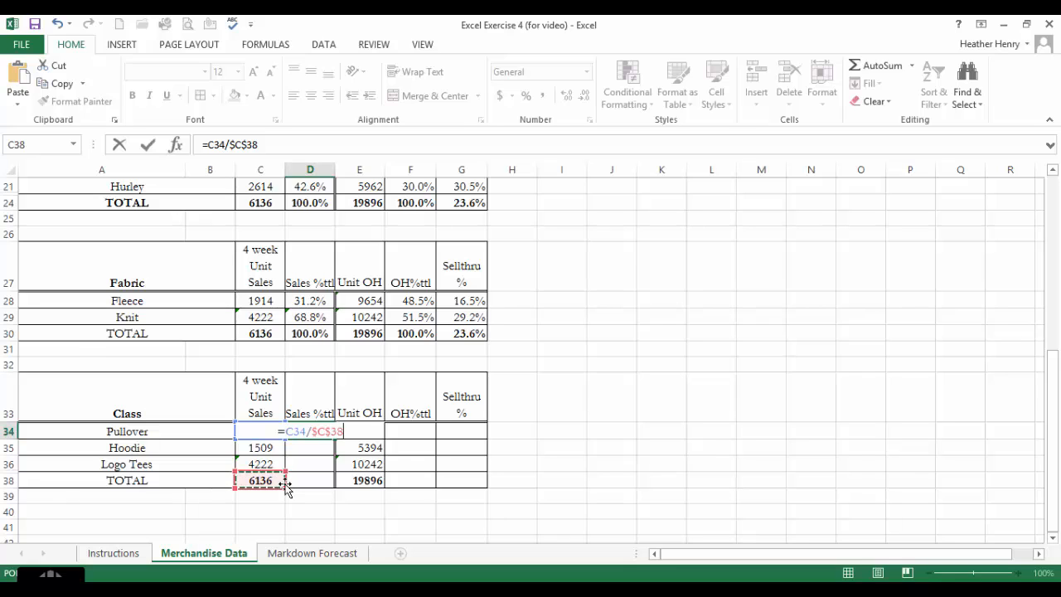
key("Return")
Step: Fill the sales percent-of-total formula from D34 down through D36 and format the cells as percentages with one decimal
left_click(325, 430)
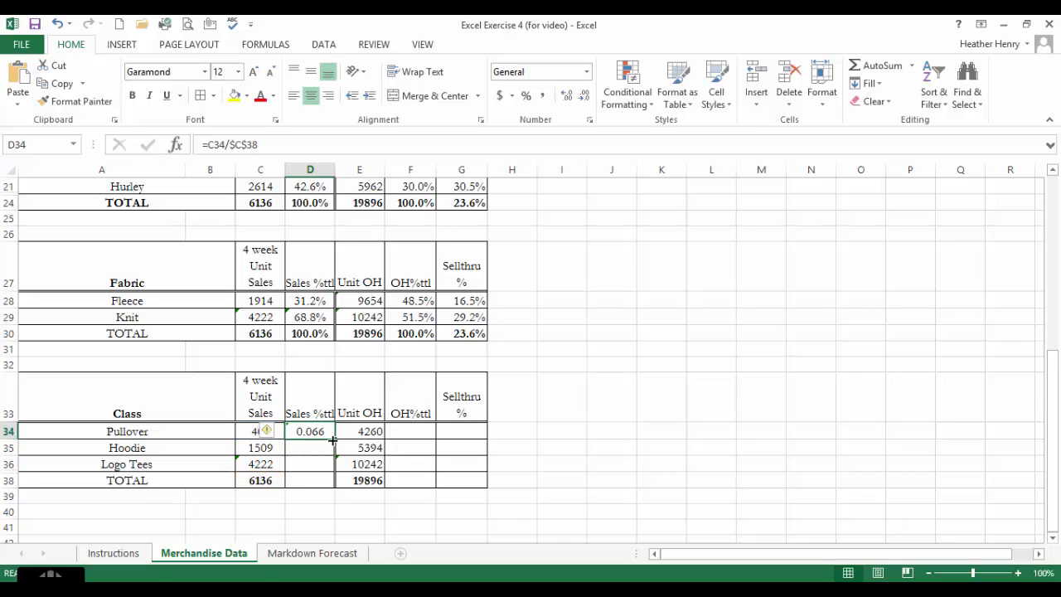
left_click_drag(332, 440, 334, 470)
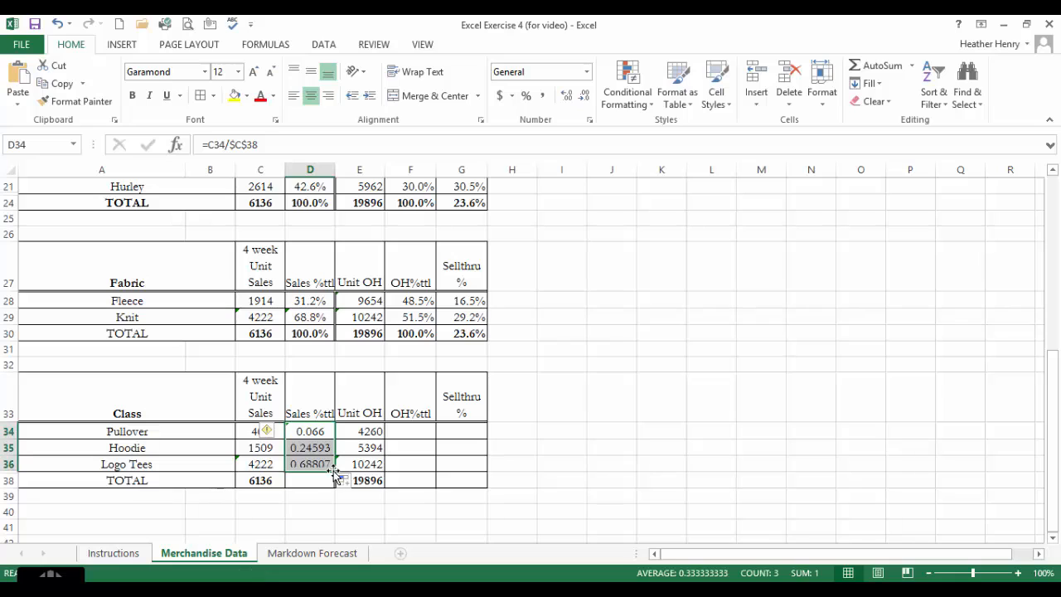
left_click(526, 97)
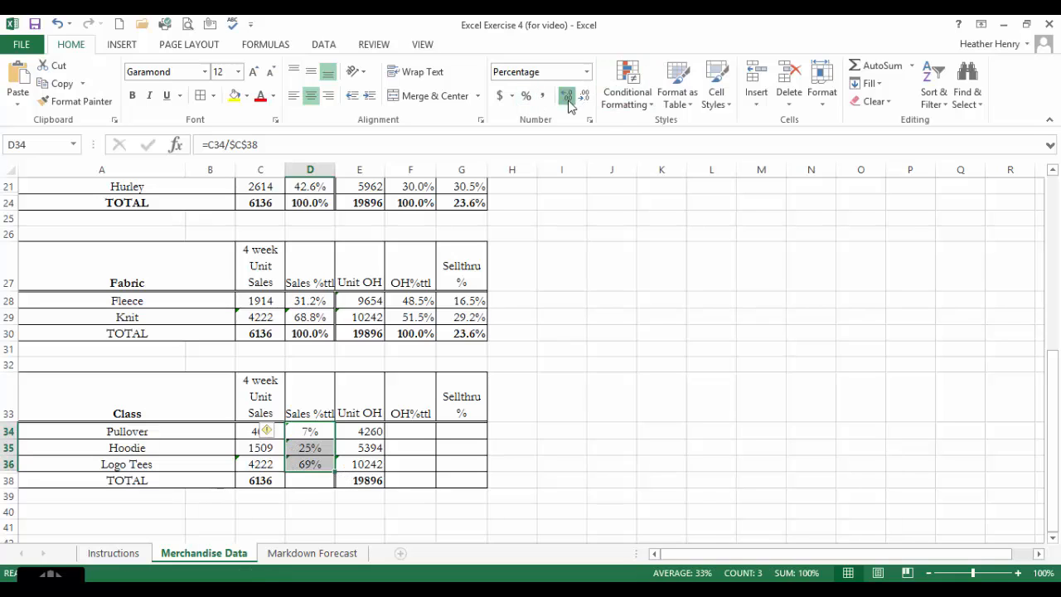
left_click(568, 99)
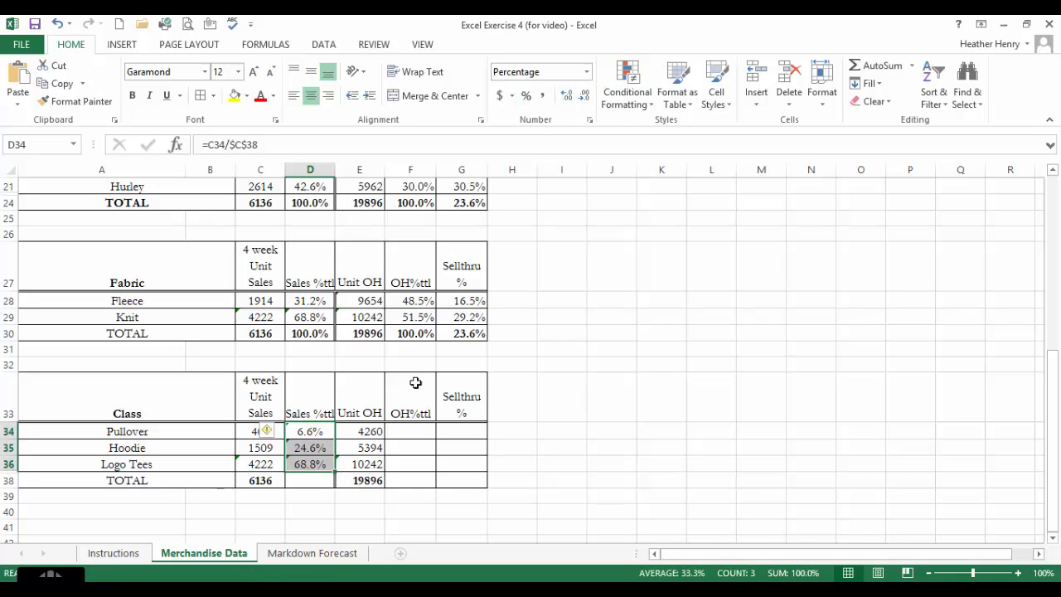
Step: Total the Class table's sales percentages in D38 with AutoSum
left_click(313, 477)
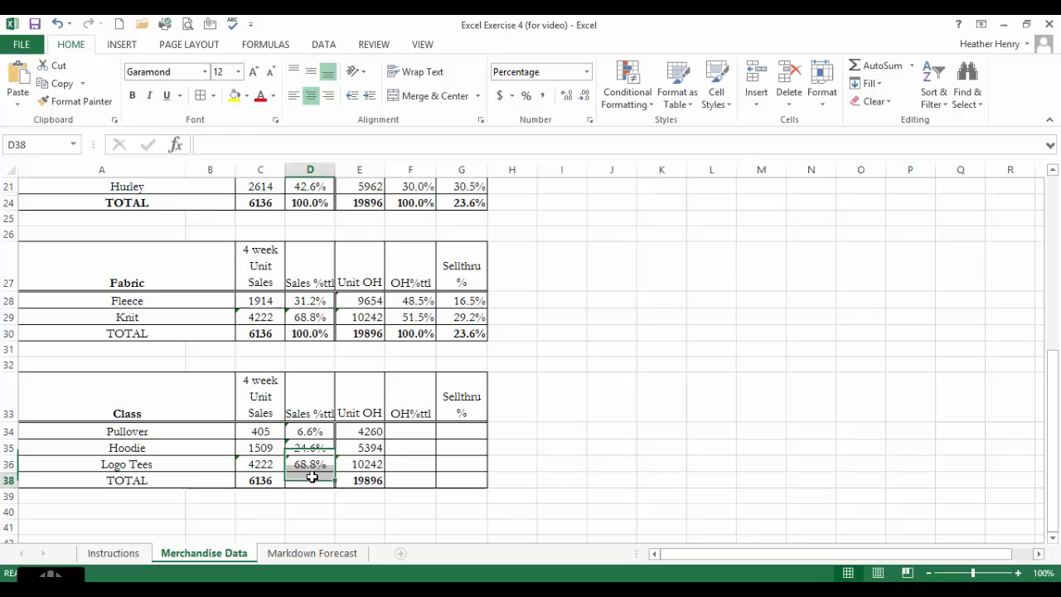
left_click(866, 64)
key("Return")
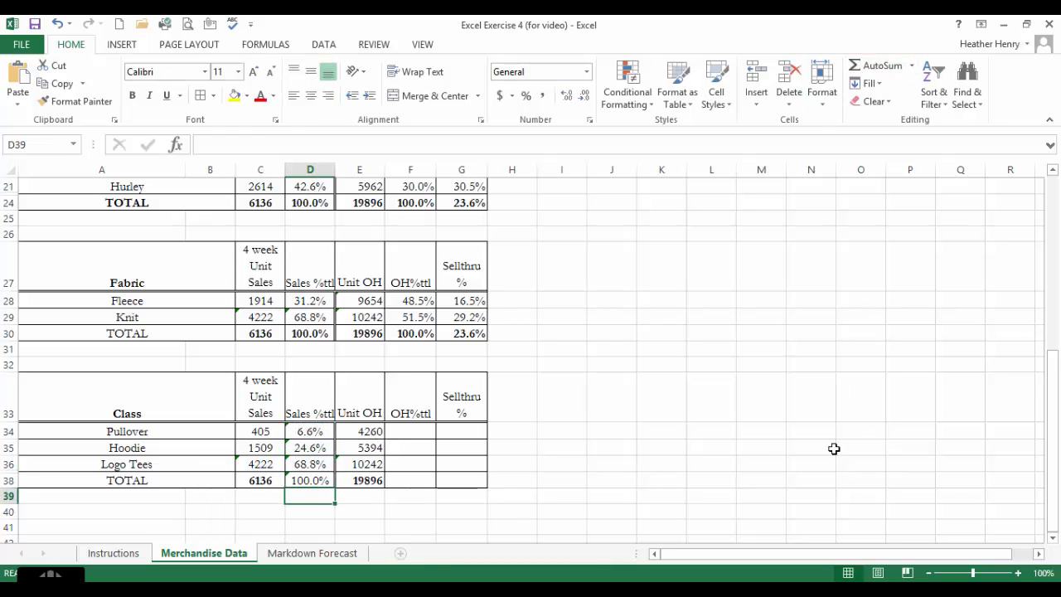
Step: Calculate the Pullover class's share of on-hand units in F34 with =E34/$E$38, keeping the total reference absolute
left_click(419, 434)
type("=")
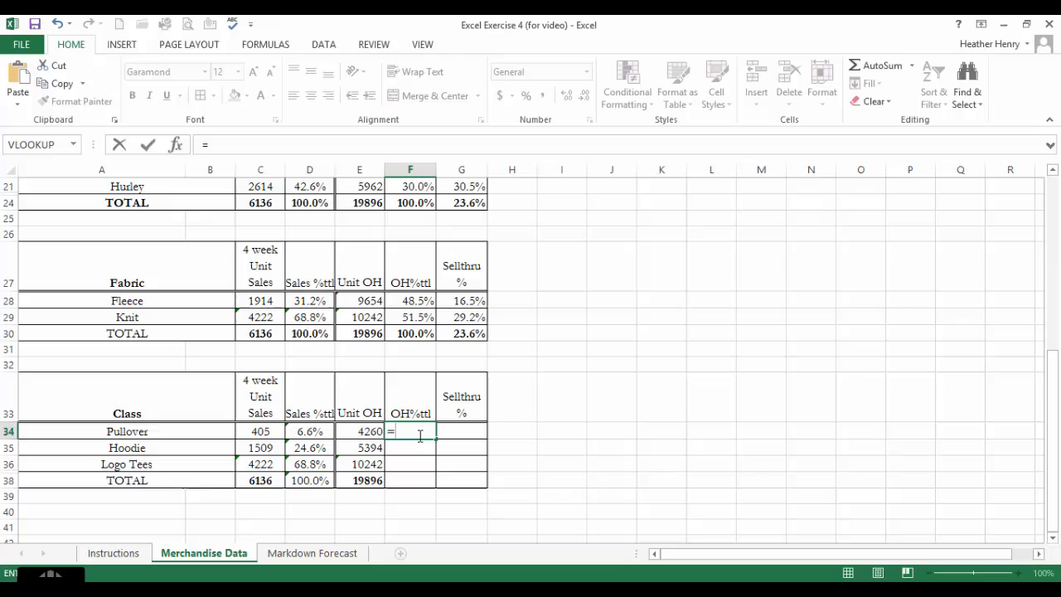
left_click(354, 432)
type("/")
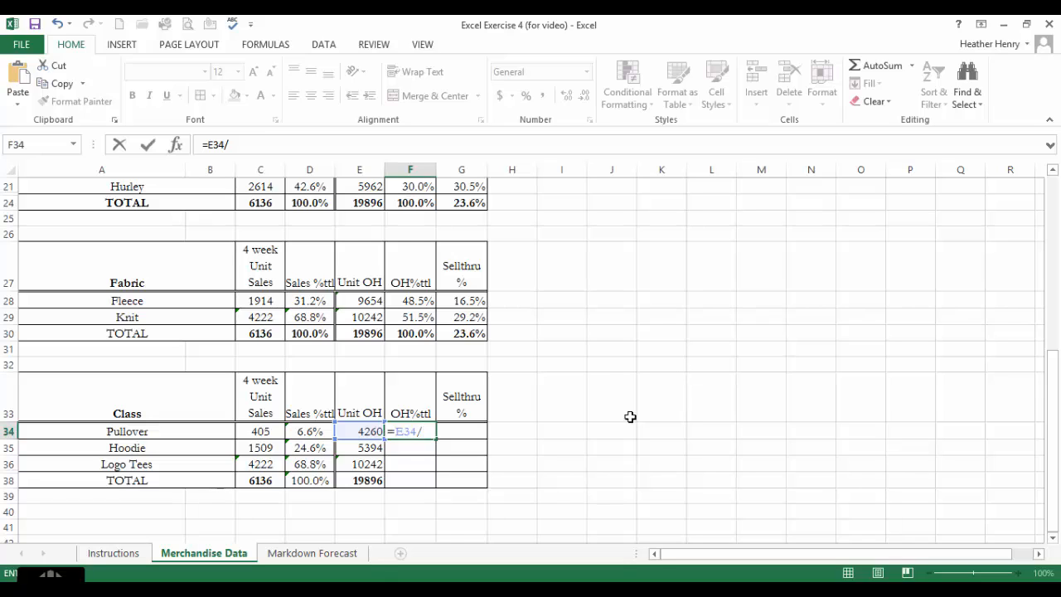
left_click(359, 481)
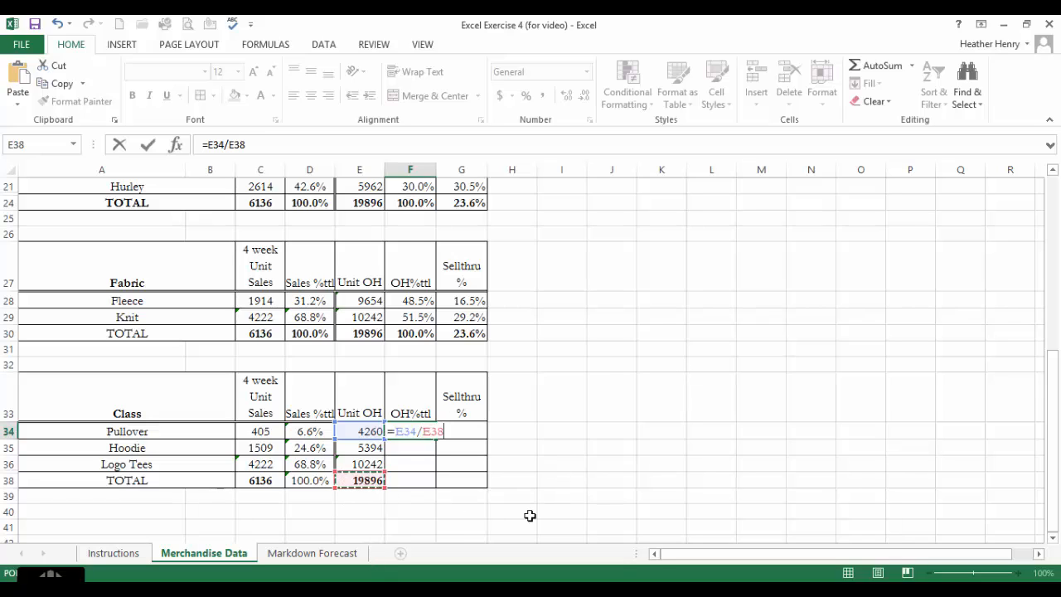
key("F4")
key("Return")
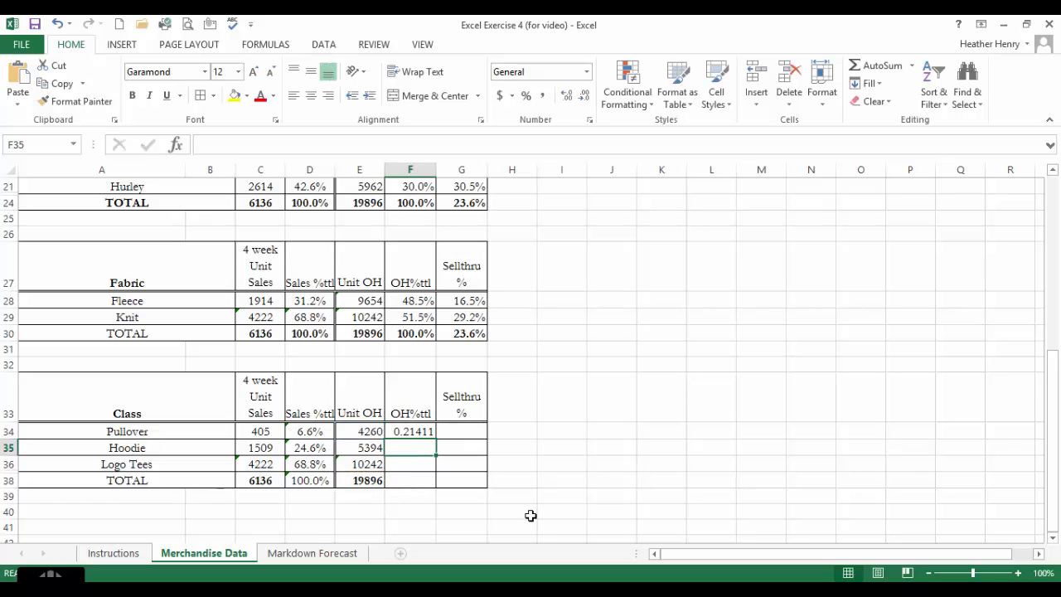
Step: Fill the on-hand percent-of-total formula from F34 down through F36 and format the cells as percentages with one decimal
left_click(418, 431)
left_click_drag(435, 440, 437, 470)
left_click(525, 95)
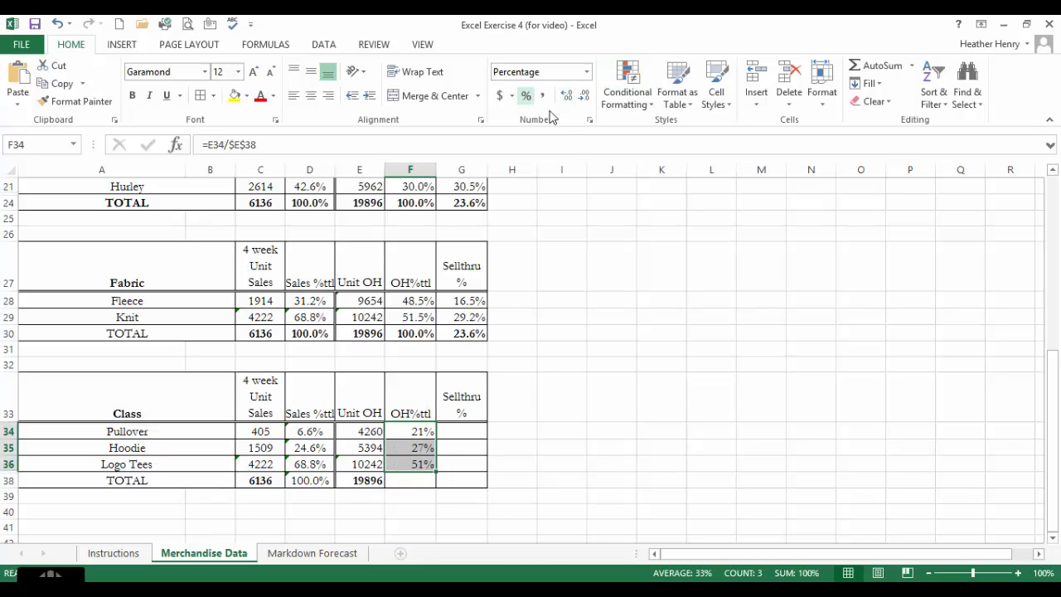
left_click(566, 96)
Step: Total the Class table's on-hand percentages in F38 with AutoSum
left_click(407, 483)
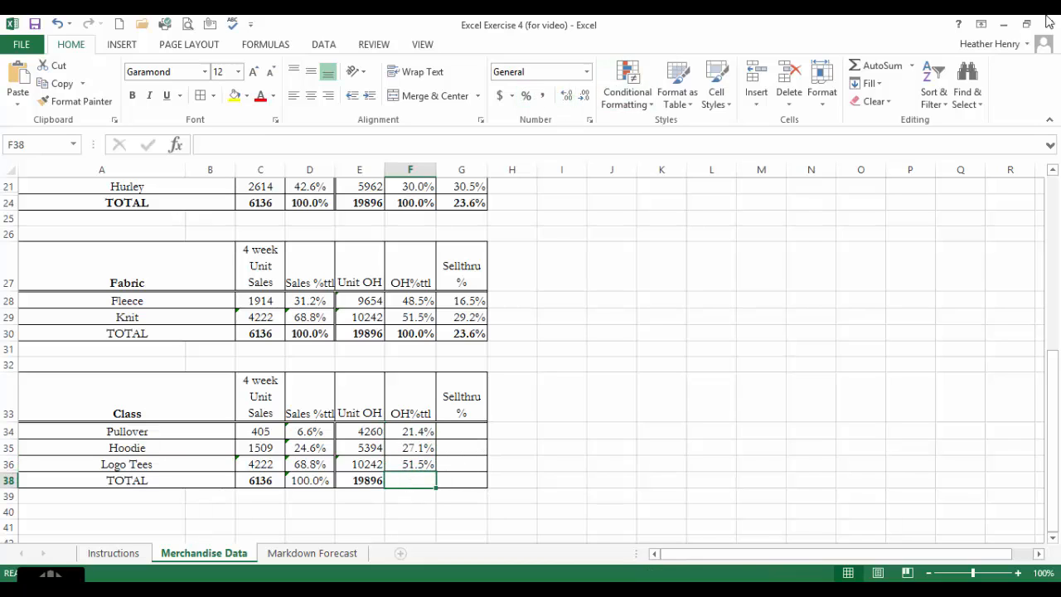
left_click(854, 66)
key("Return")
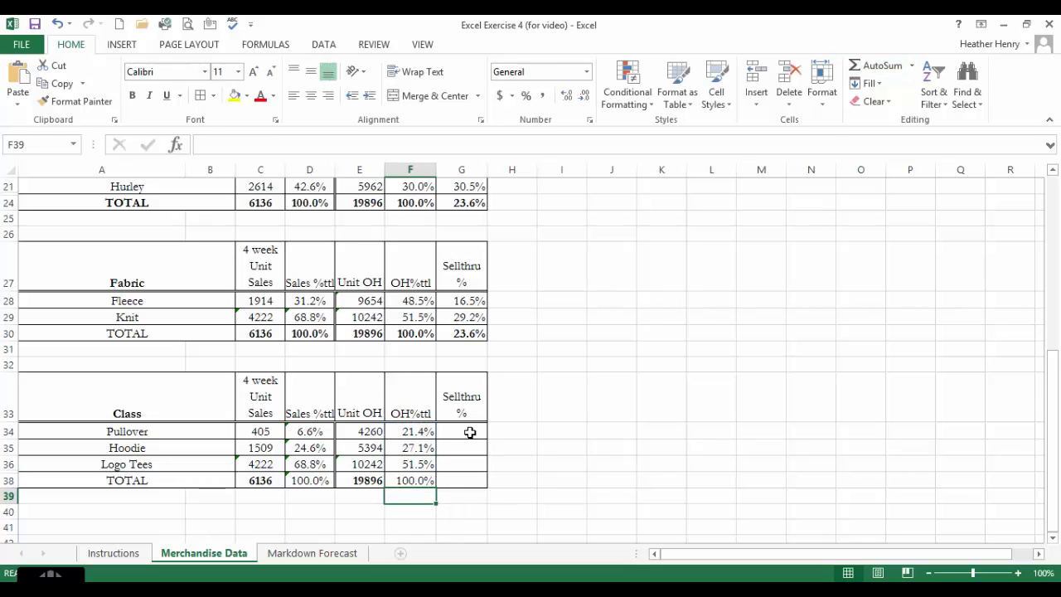
Step: Calculate the Pullover class's sell-through in G34 with =C34/(C34+E34)
left_click(470, 429)
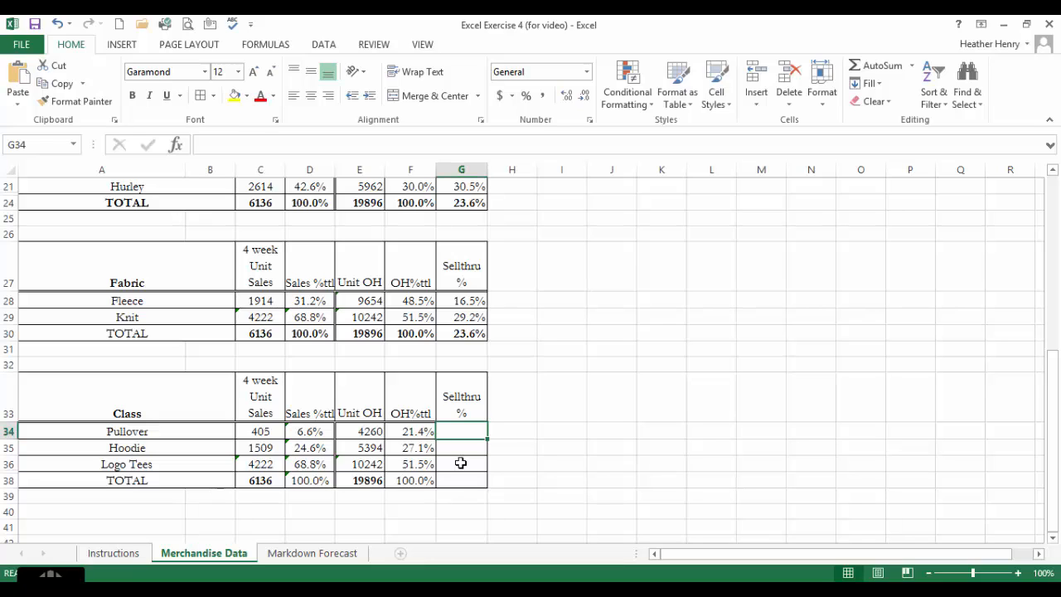
type("=")
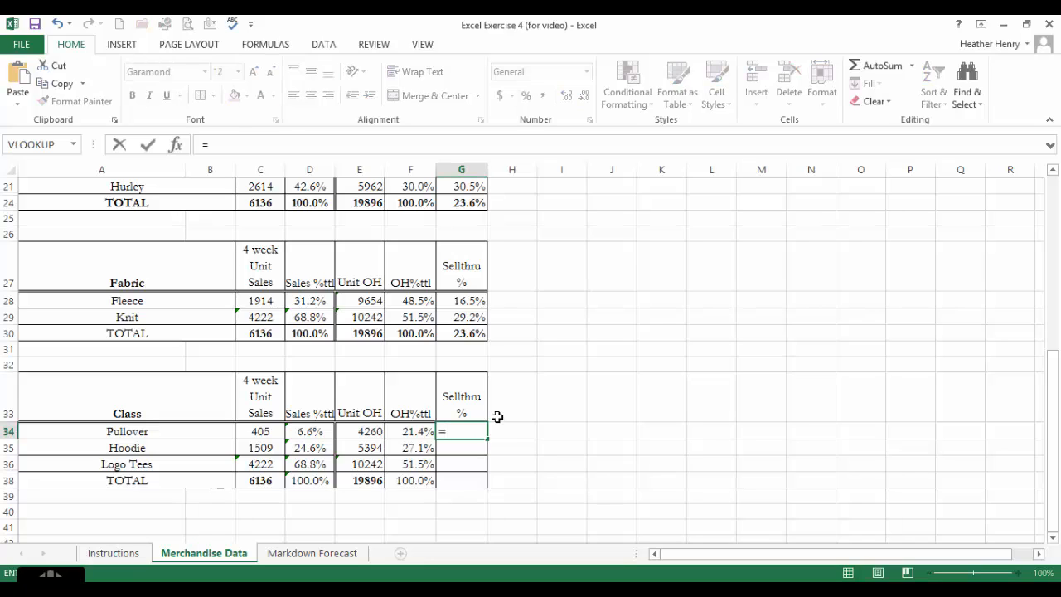
left_click(281, 434)
type("/(")
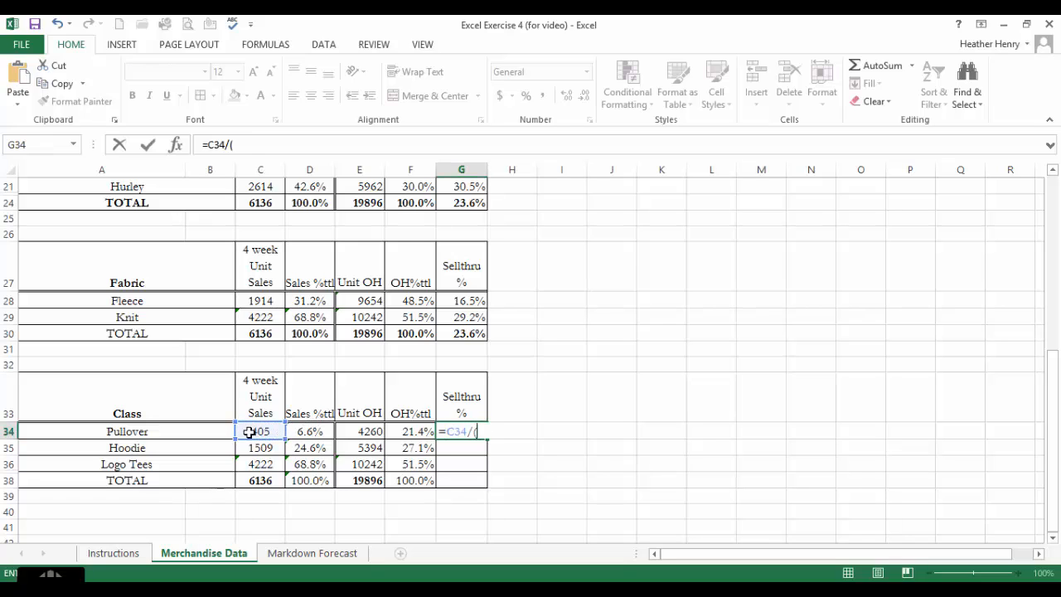
left_click(253, 433)
type("+")
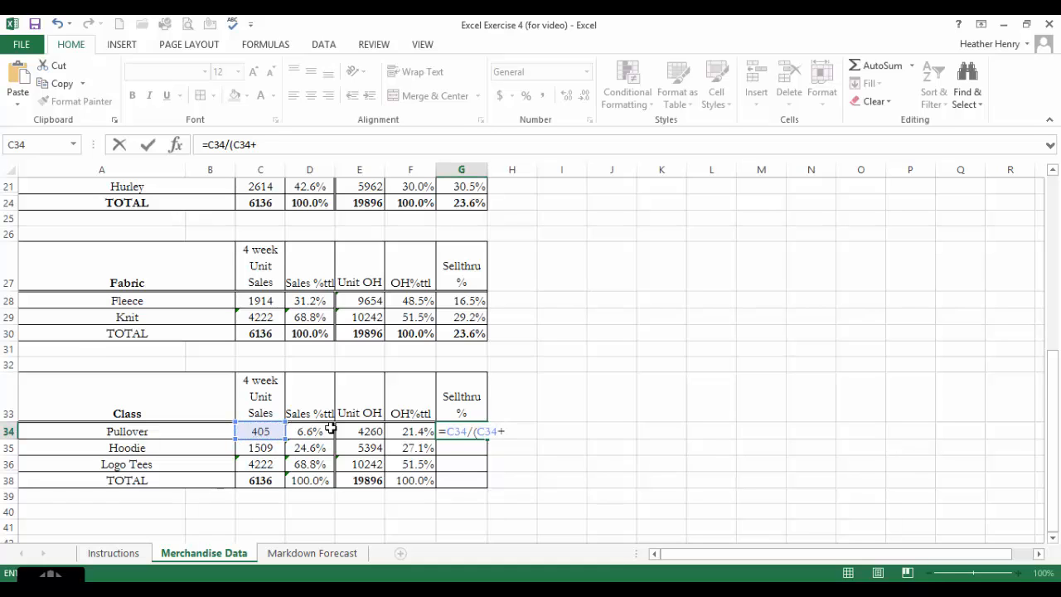
left_click(340, 431)
type(")")
key("Return")
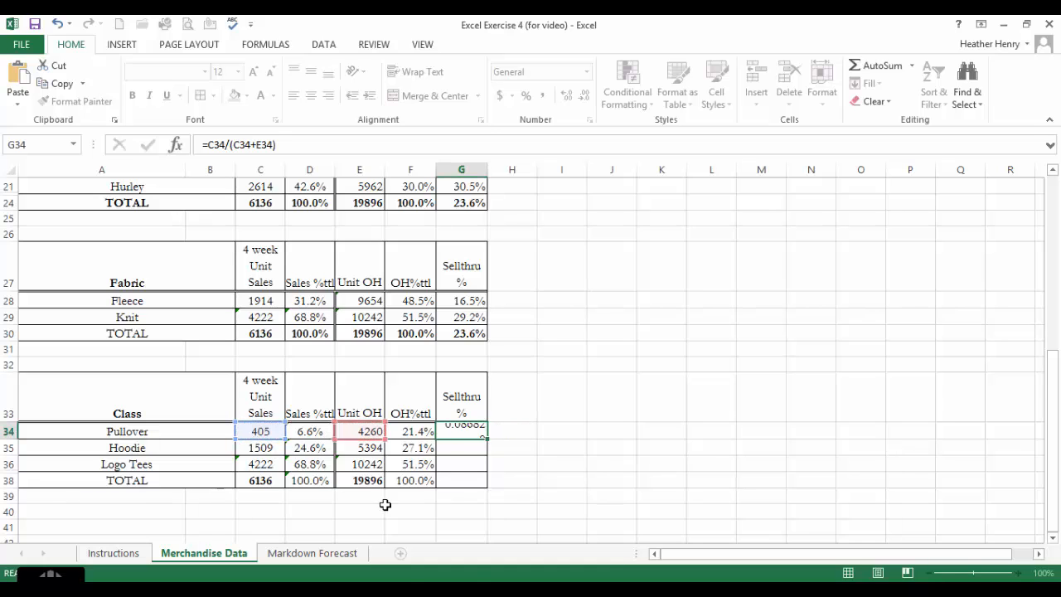
Step: Format the Pullover sell-through in G34 as a percentage with one decimal
left_click(473, 428)
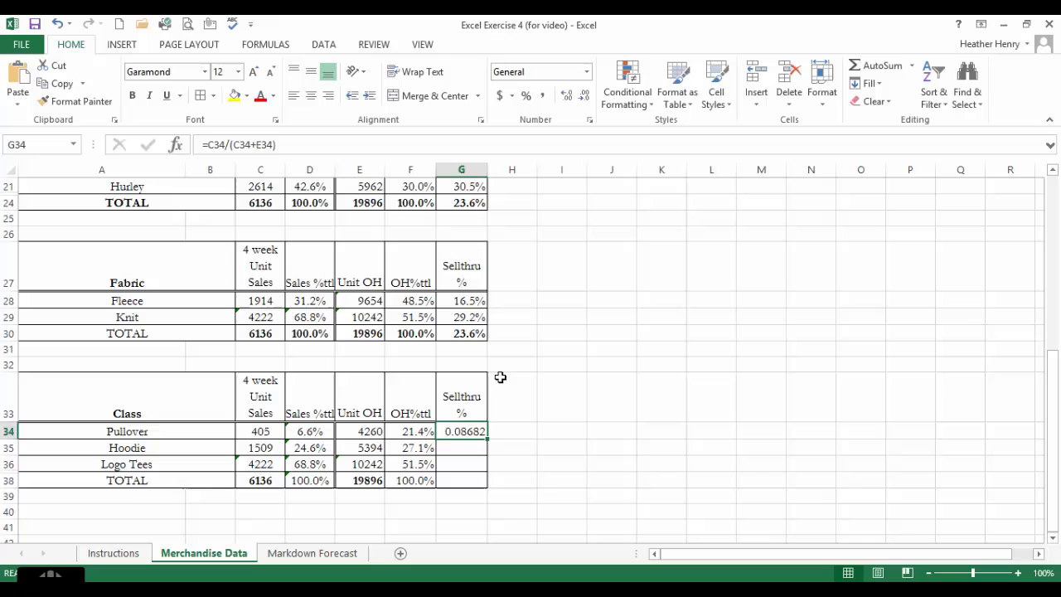
left_click(543, 95)
left_click(526, 95)
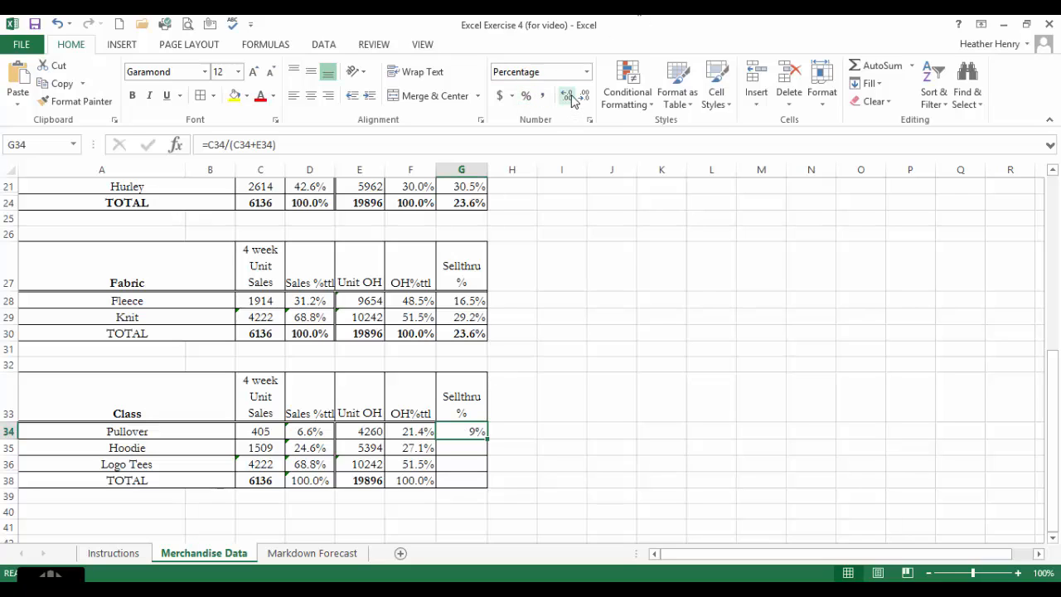
left_click(567, 95)
Step: Fill the sell-through formula from G34 down through G38 and make the Class table's whole TOTAL row bold
left_click_drag(489, 441, 91, 481)
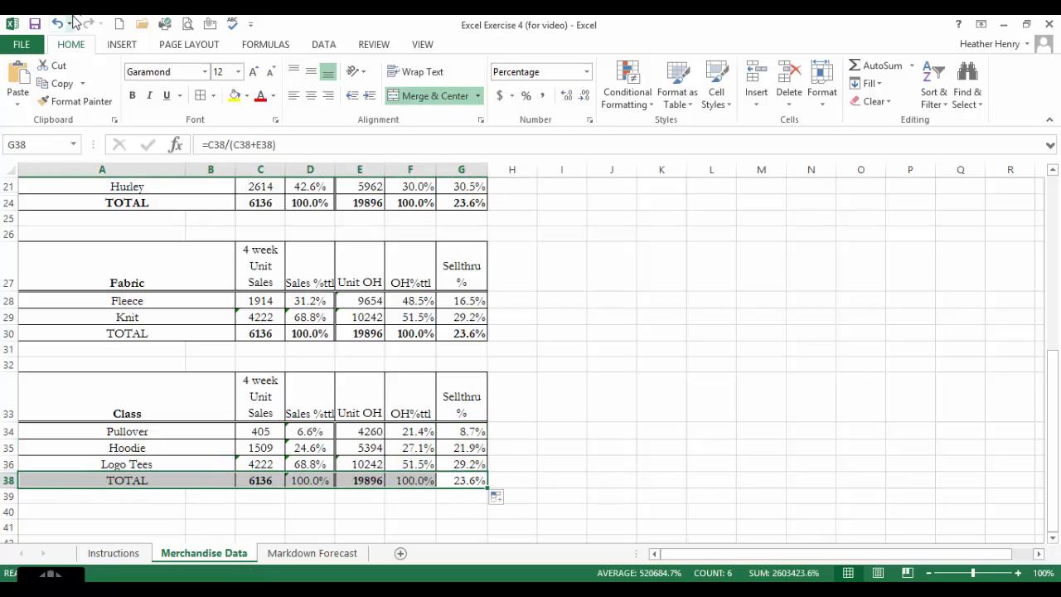
left_click(132, 95)
left_click(656, 531)
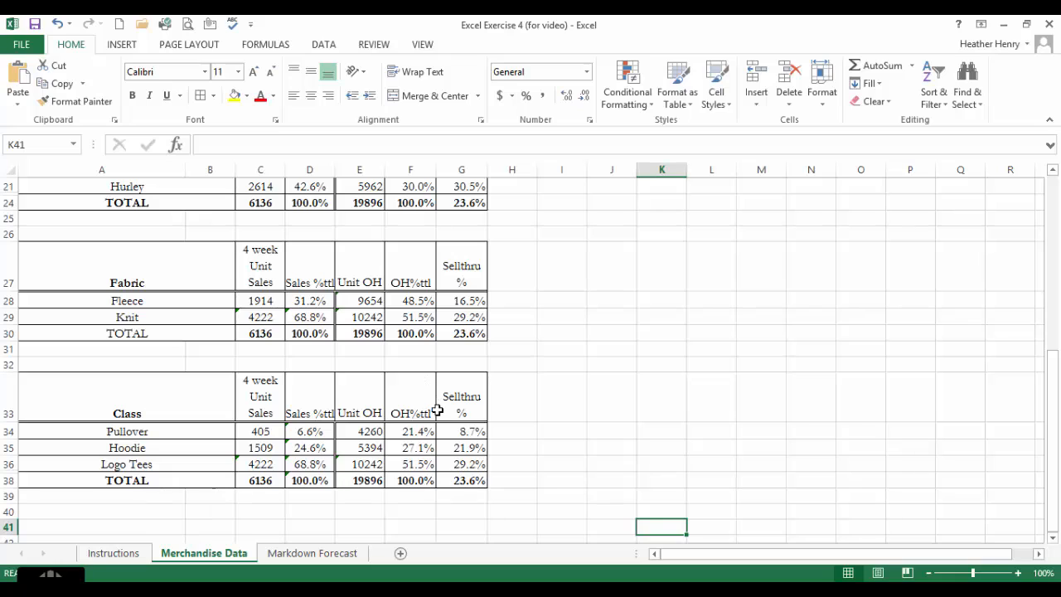
Step: Compare the TOTAL rows of the Class, Fabric and Vendor Analysis tables with the merchandise list's Total in row 15
left_click(490, 447)
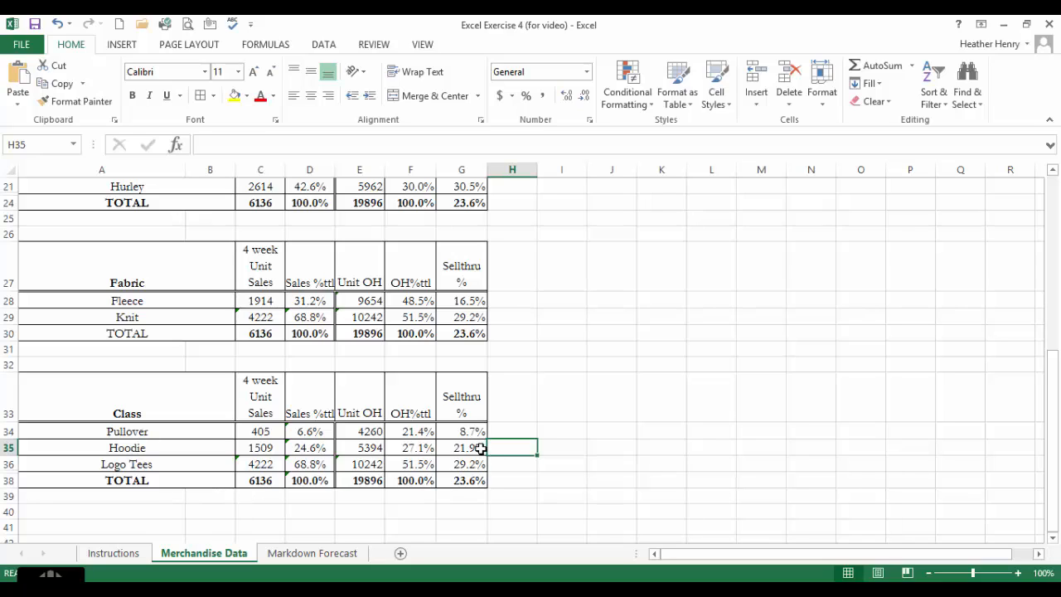
left_click(481, 449)
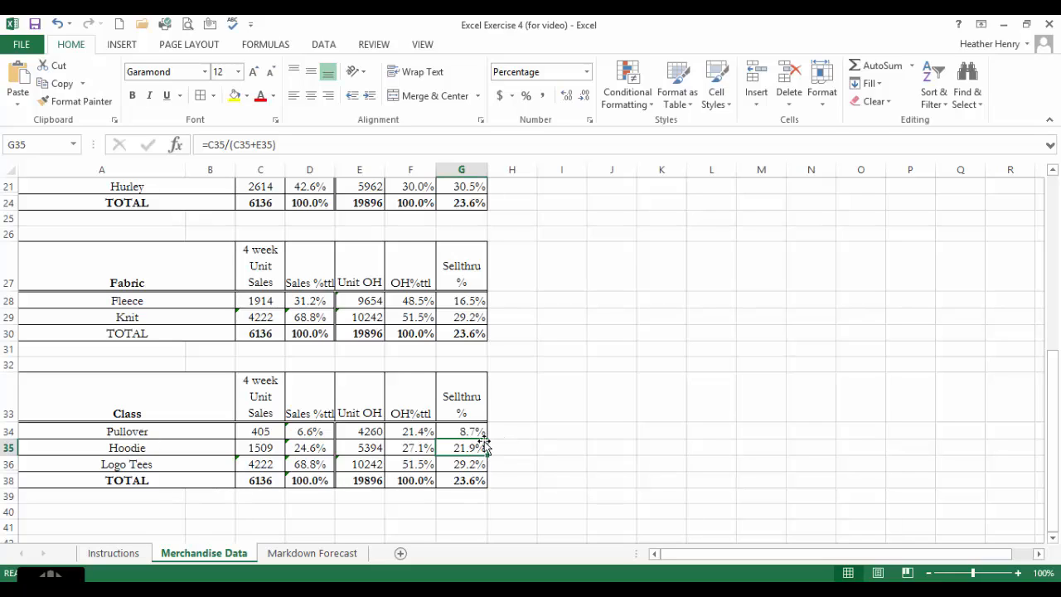
scroll(483, 436, "up", 1)
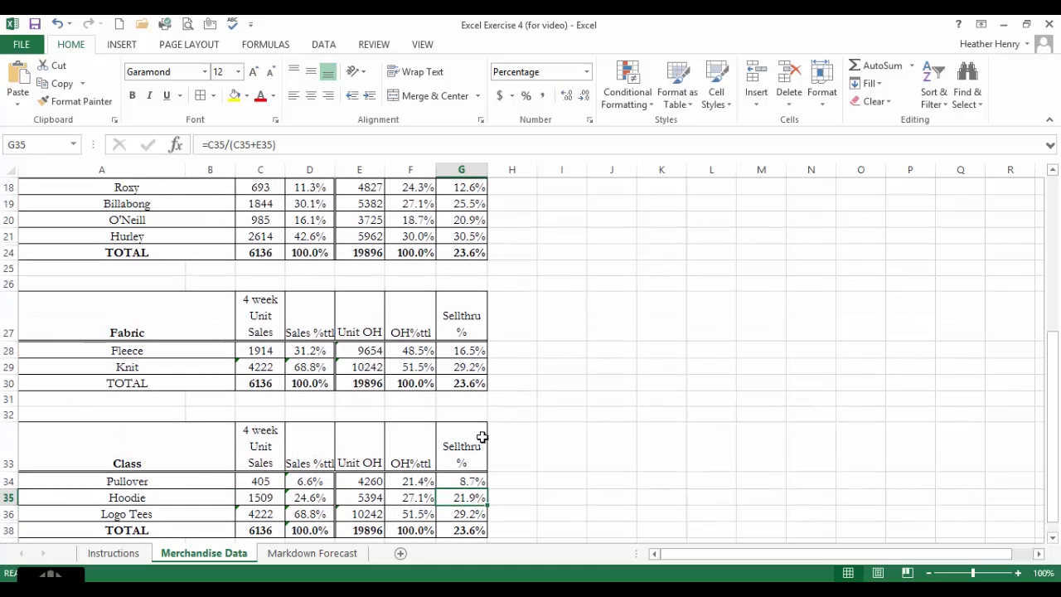
scroll(484, 441, "up", 1)
left_click(267, 302)
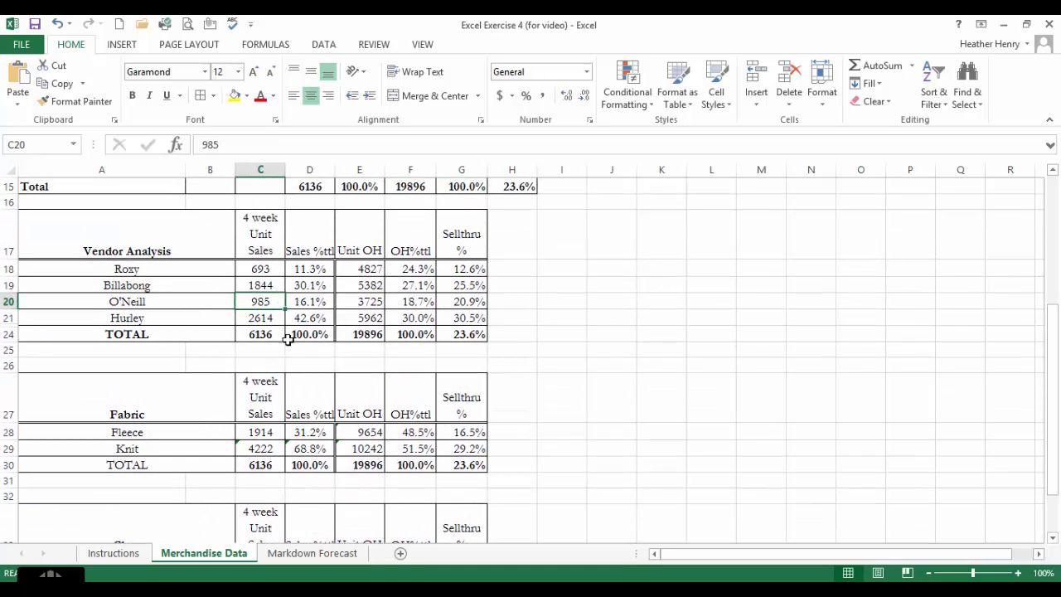
scroll(302, 452, "down", 2)
left_click(346, 448)
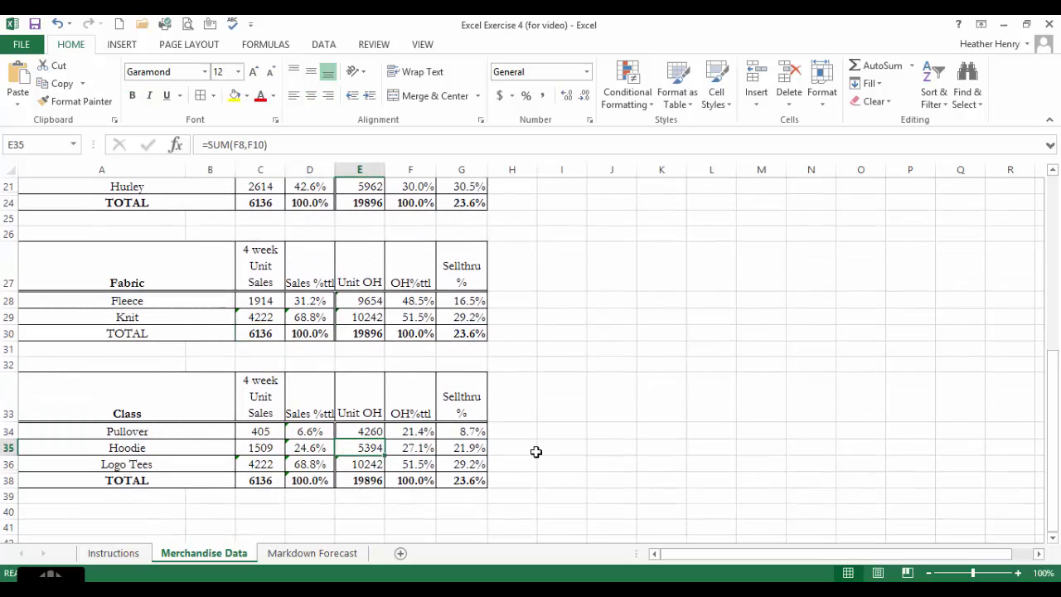
left_click_drag(230, 480, 415, 480)
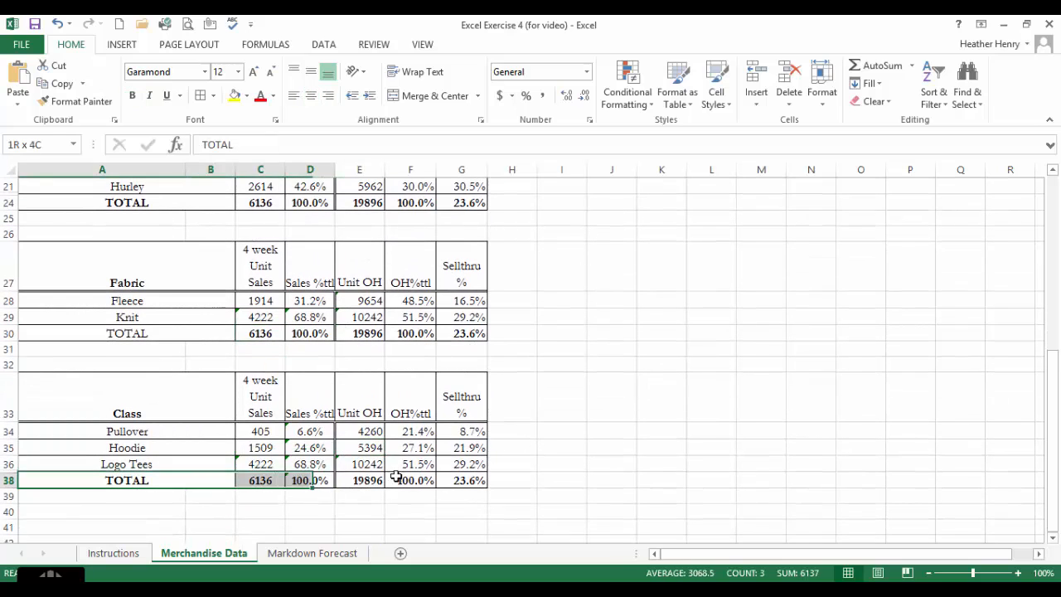
left_click_drag(132, 331, 416, 333)
left_click_drag(214, 209, 462, 218)
scroll(254, 240, "up", 3)
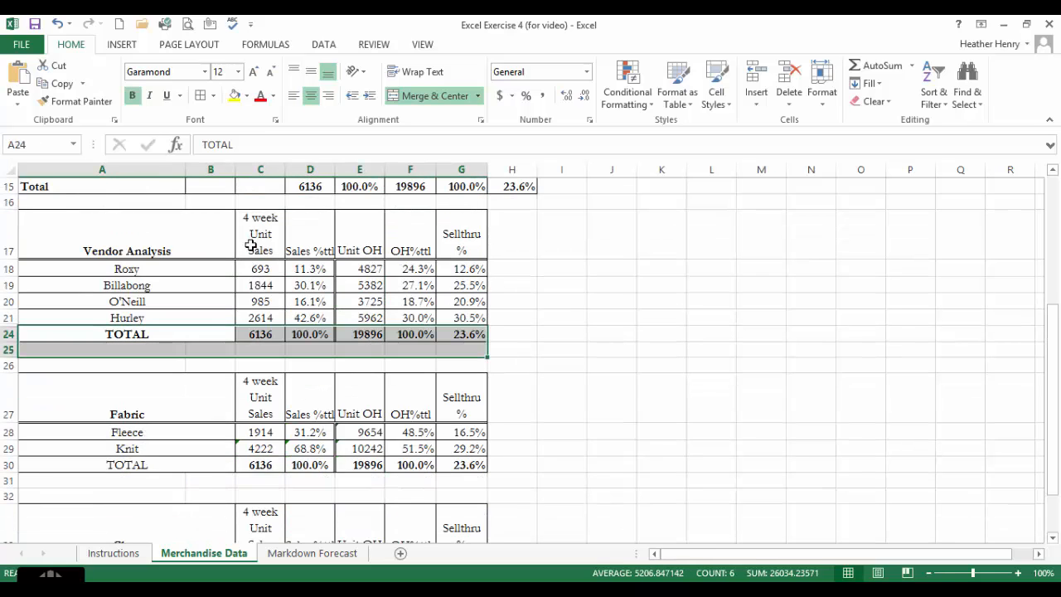
left_click_drag(114, 250, 507, 267)
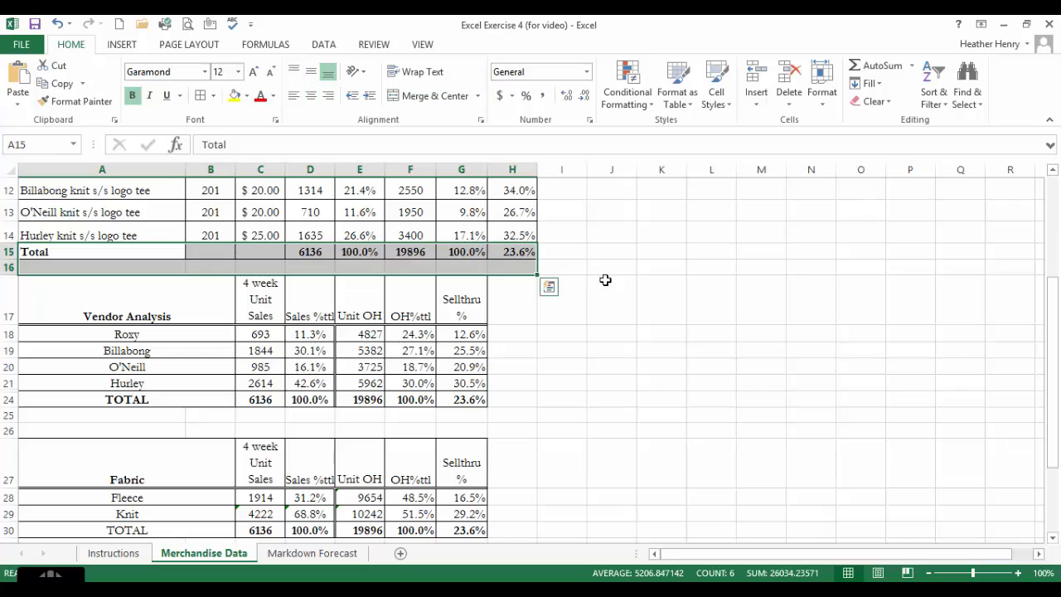
Step: Review the row categories of the Vendor Analysis, Fabric and Class tables, including Roxy, Knit and Logo Tees, against the merchandise list
left_click(601, 393)
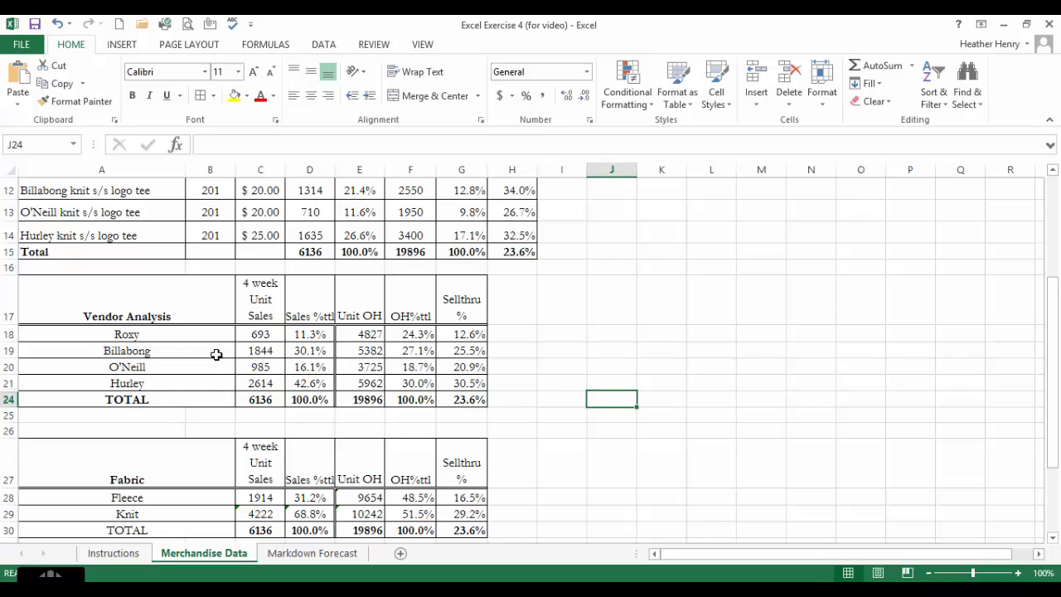
left_click(170, 511)
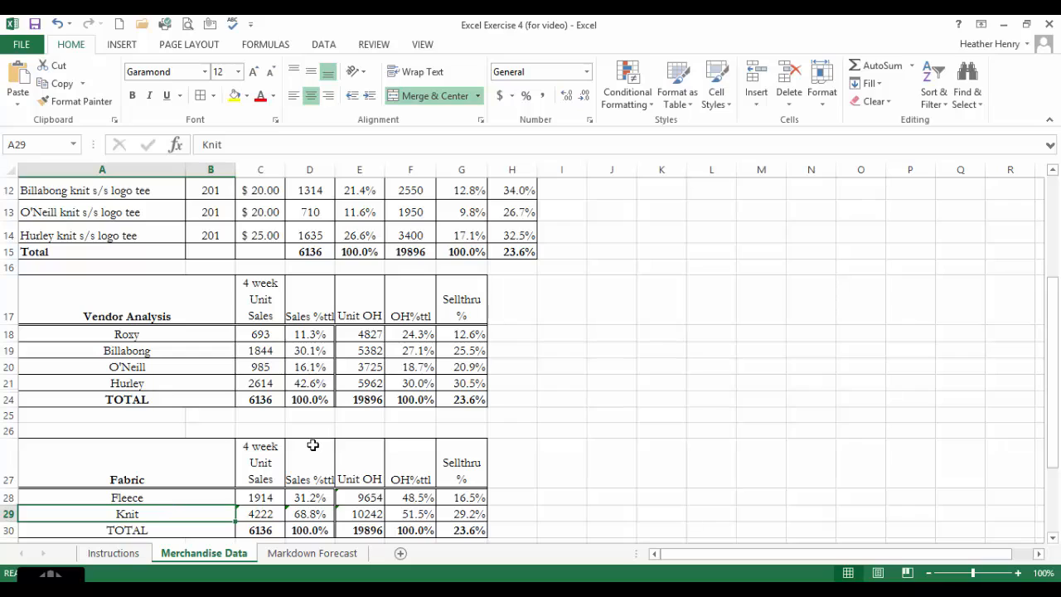
left_click(150, 337)
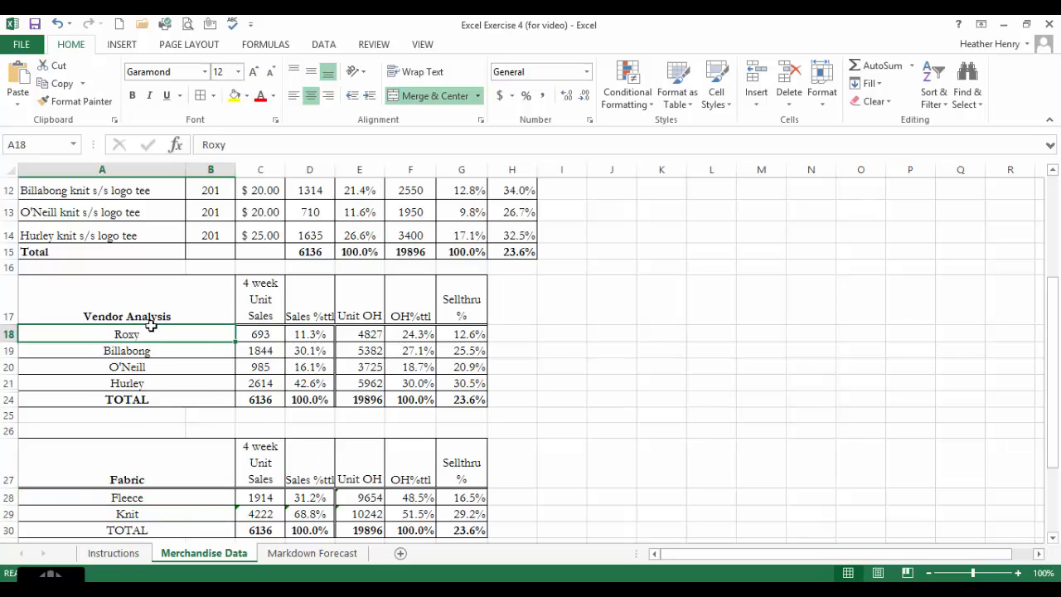
left_click(195, 511)
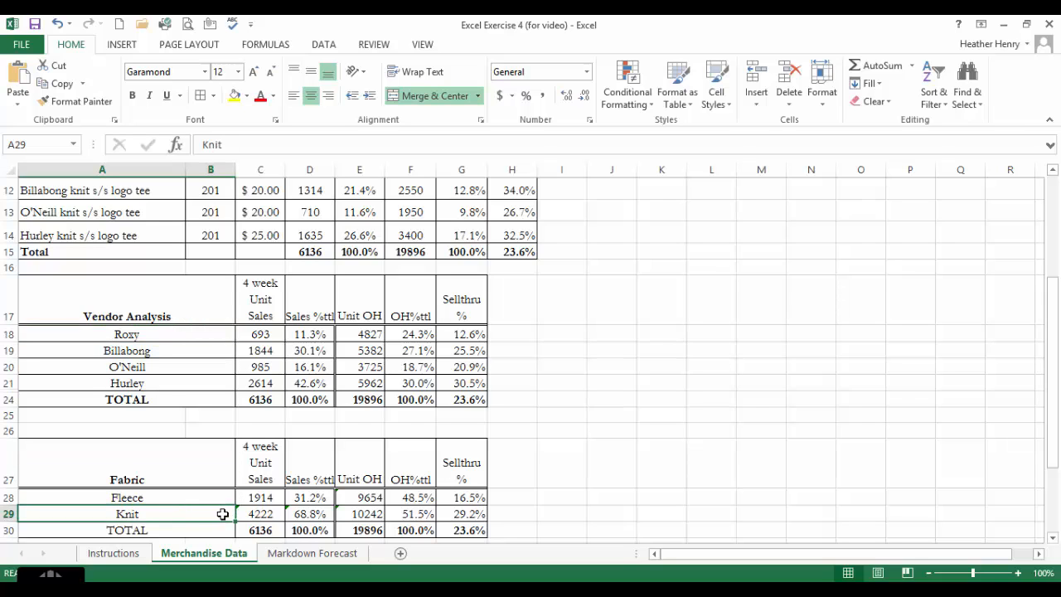
scroll(234, 489, "down", 3)
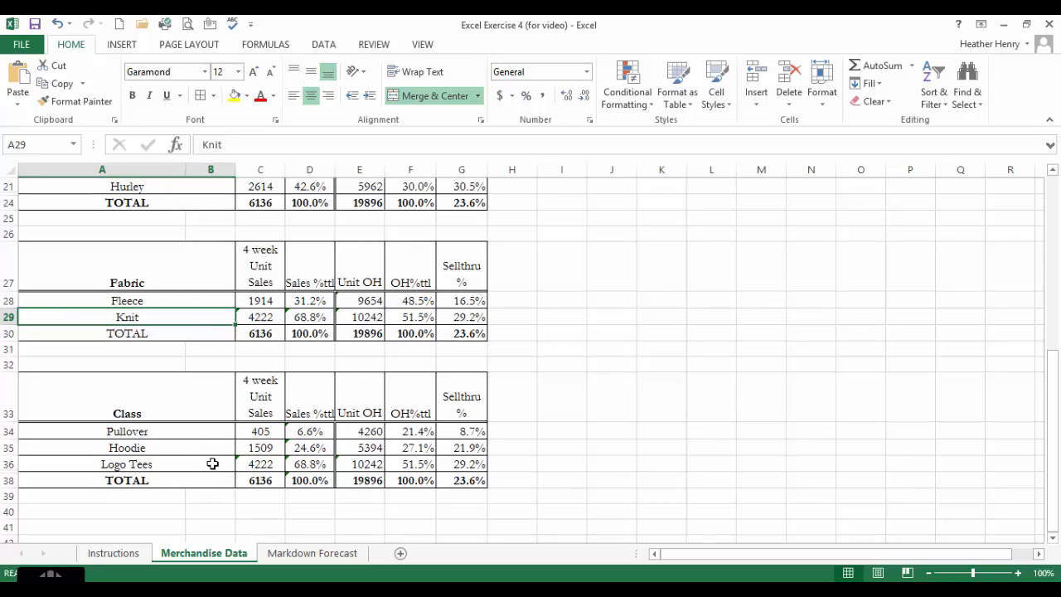
left_click(212, 464)
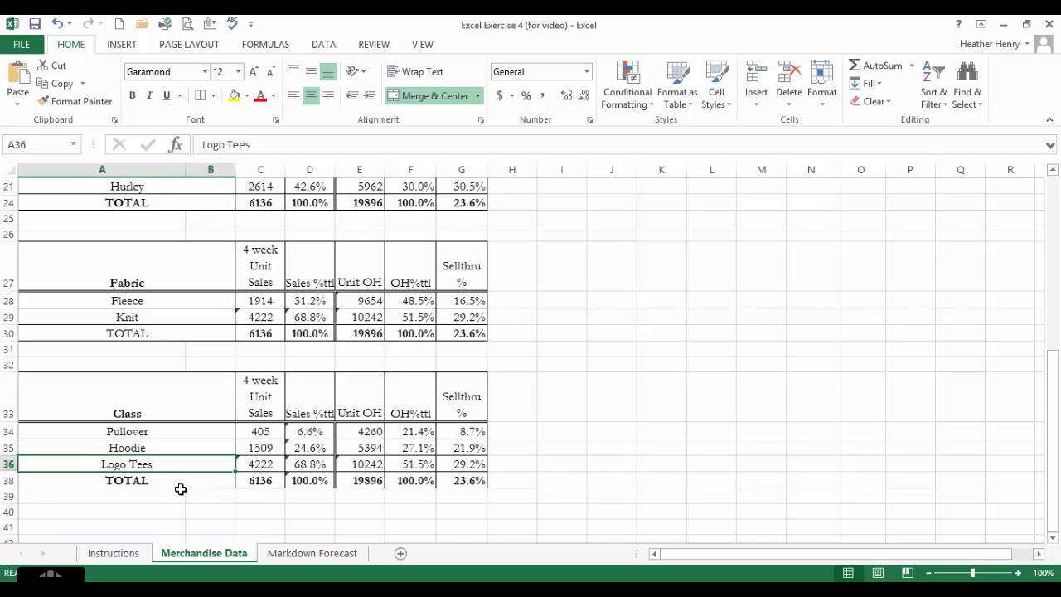
scroll(186, 484, "up", 7)
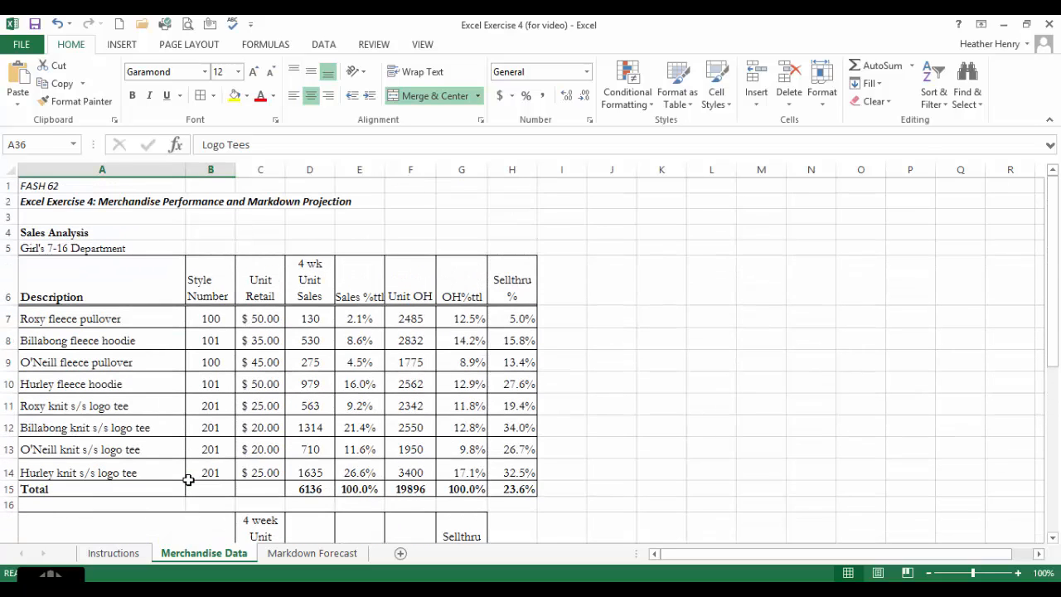